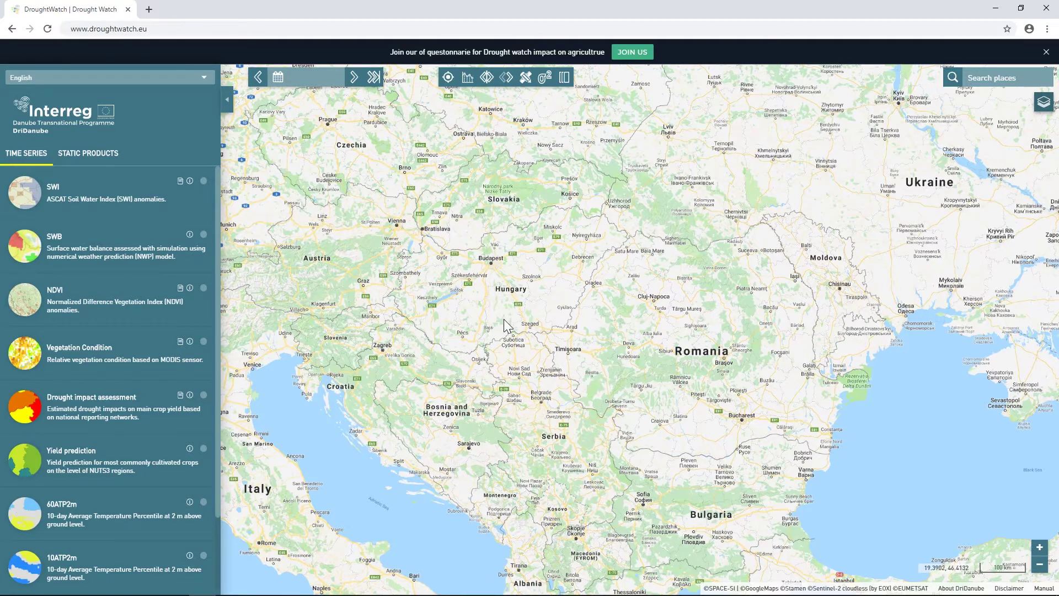
# Step: Explore the base map of central and southeastern Europe, viewing the Danube region at several scales and centring it on Hungary
pyautogui.moveTo(504, 319); pyautogui.dragTo(400, 397)
pyautogui.moveTo(505, 425); pyautogui.dragTo(519, 188)
pyautogui.scroll(5, 525, 260)
pyautogui.scroll(-6, 525, 259)
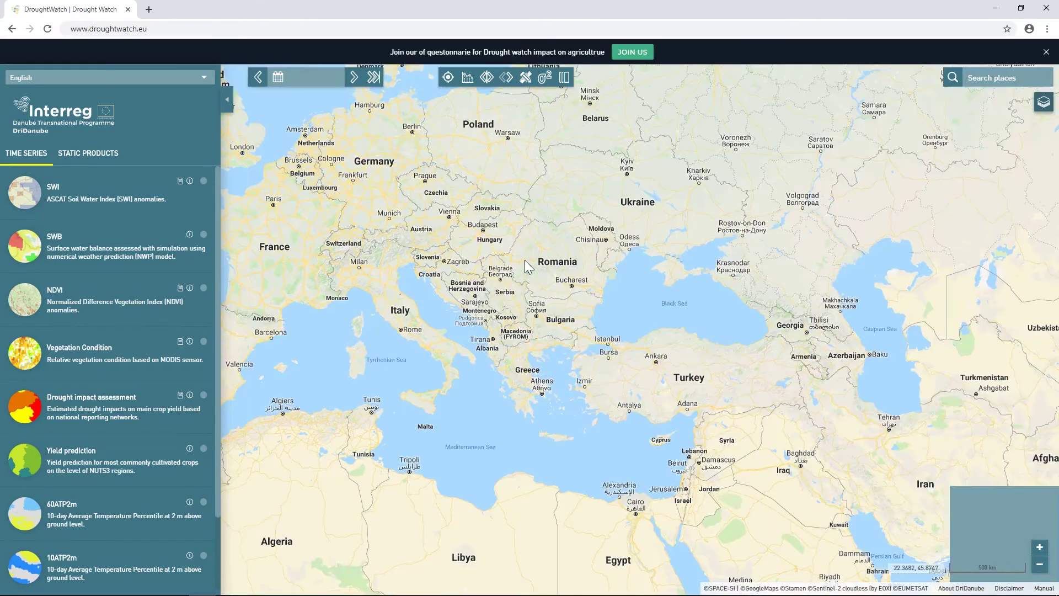
pyautogui.scroll(3, 525, 260)
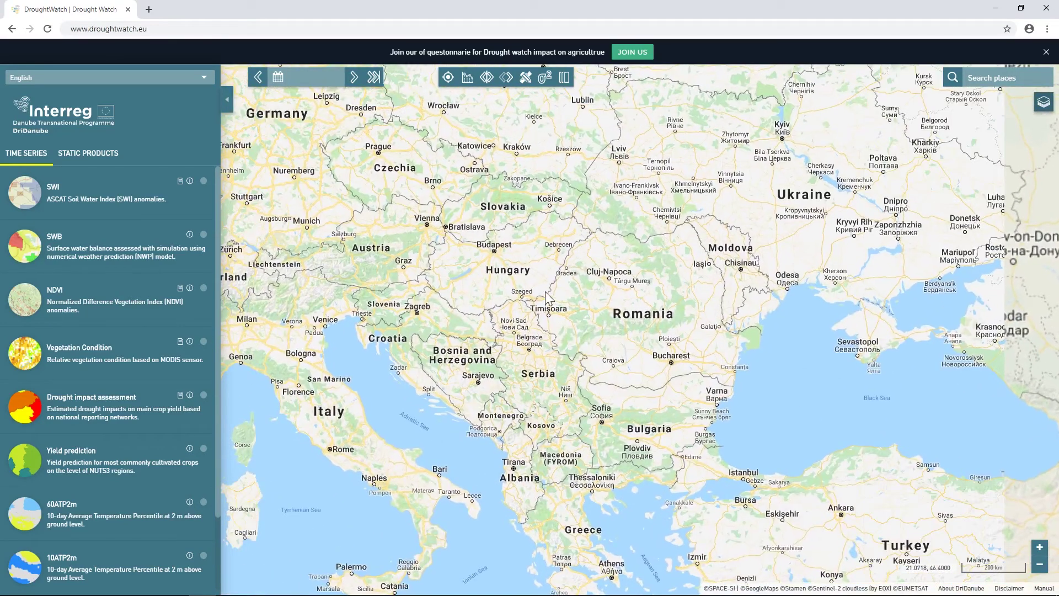
pyautogui.click(1040, 548)
pyautogui.click(1039, 547)
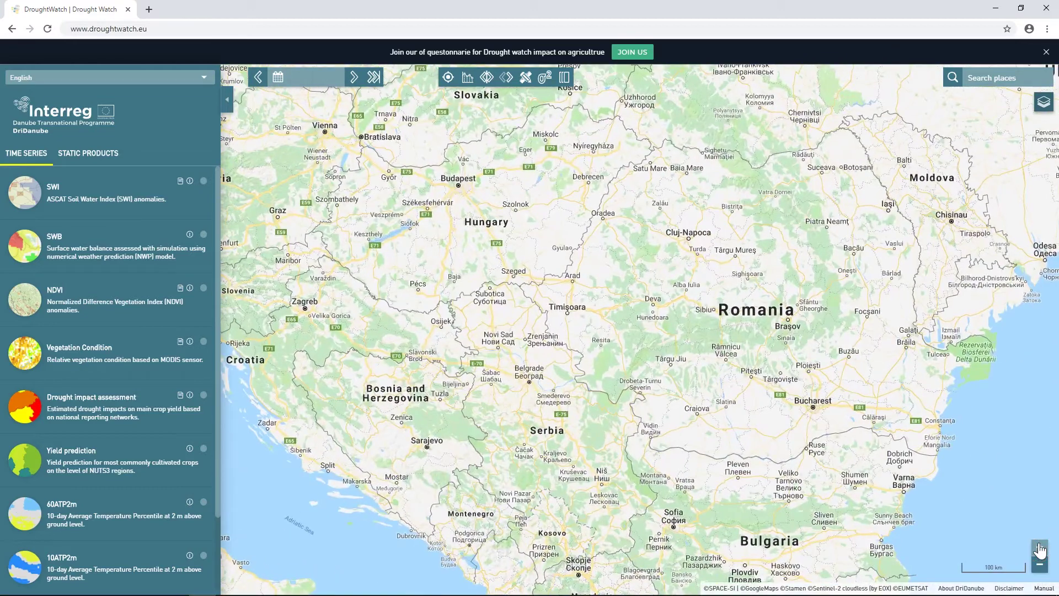
pyautogui.click(1040, 564)
pyautogui.moveTo(539, 258); pyautogui.dragTo(614, 379)
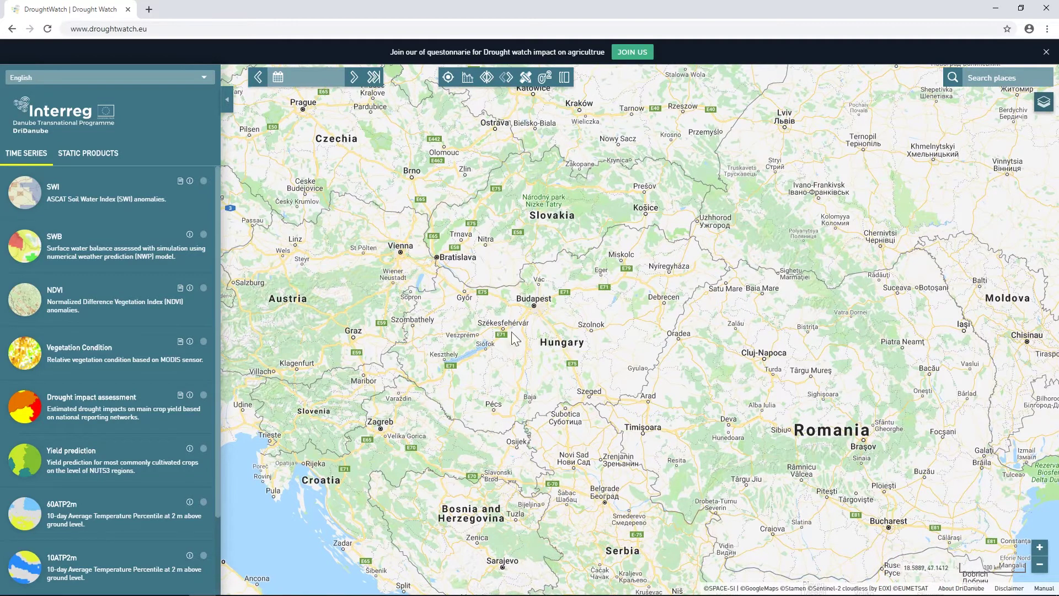
pyautogui.moveTo(514, 332); pyautogui.dragTo(604, 290)
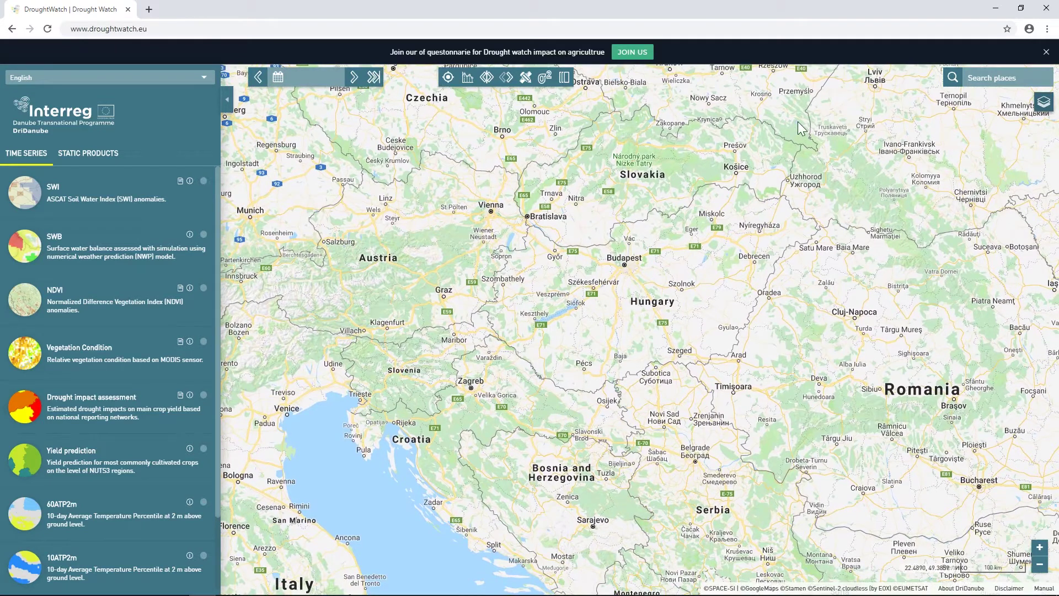
# Step: Search for "lju", go to Ljubljana, Slovenia, and widen the map view to the surrounding region
pyautogui.click(982, 77)
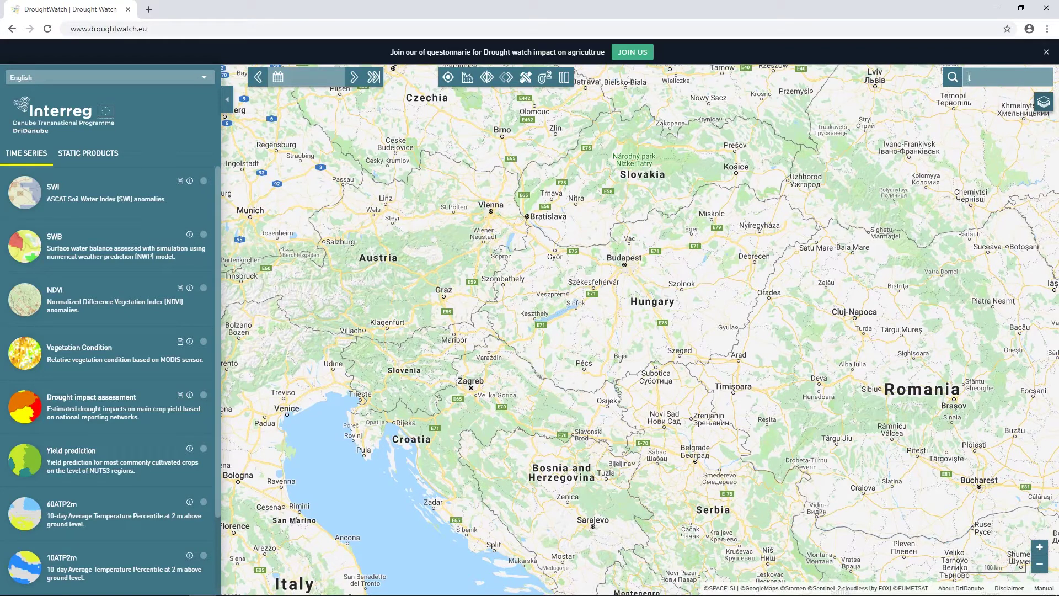
pyautogui.write('lju')
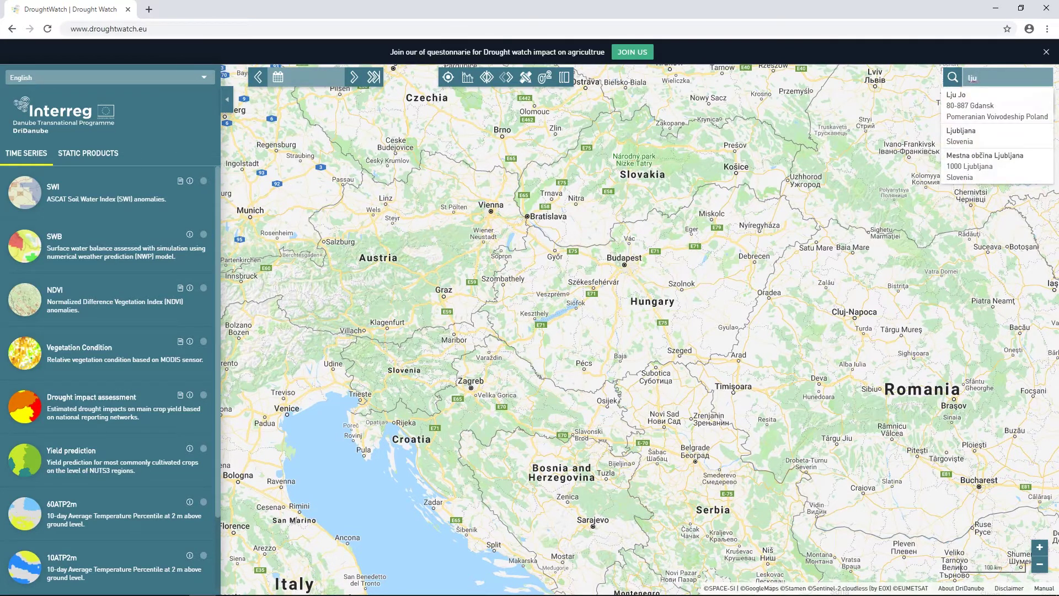
pyautogui.click(971, 137)
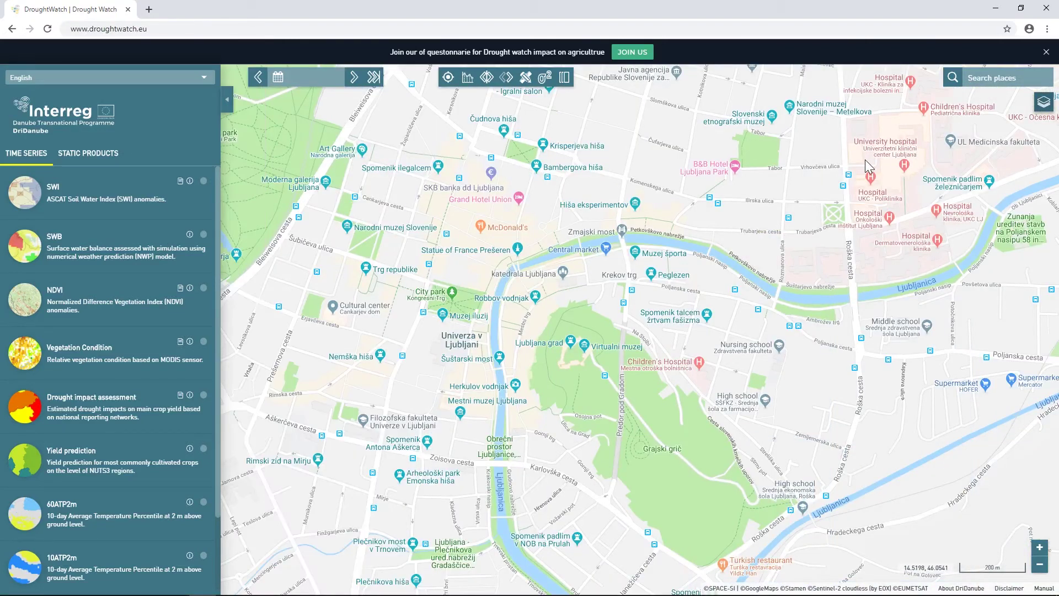
pyautogui.scroll(-5, 865, 160)
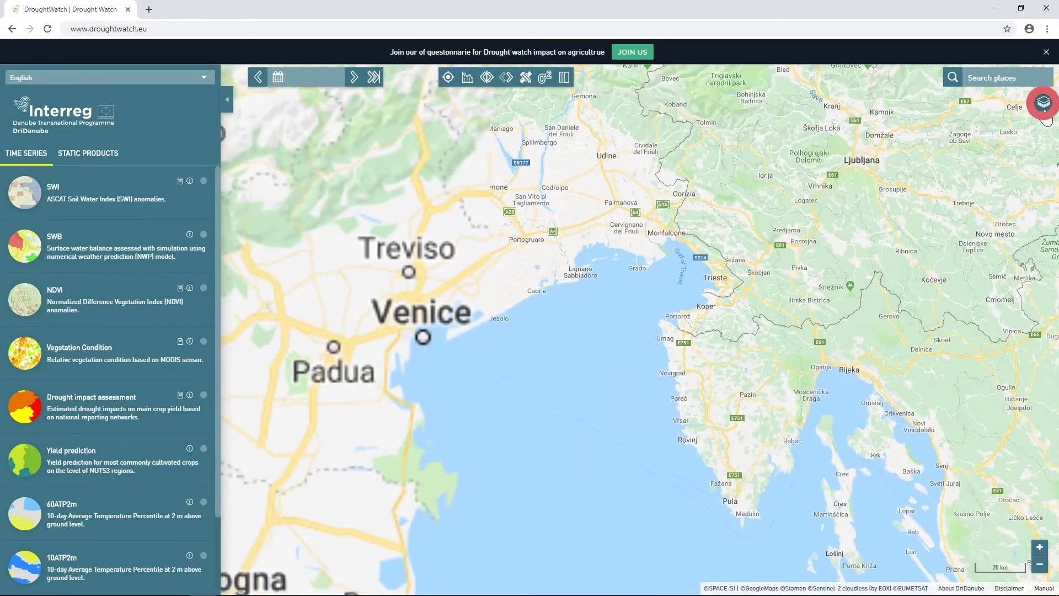
# Step: Show the base layer choices and change the map background around Slovenia to the black-and-white map
pyautogui.click(1043, 101)
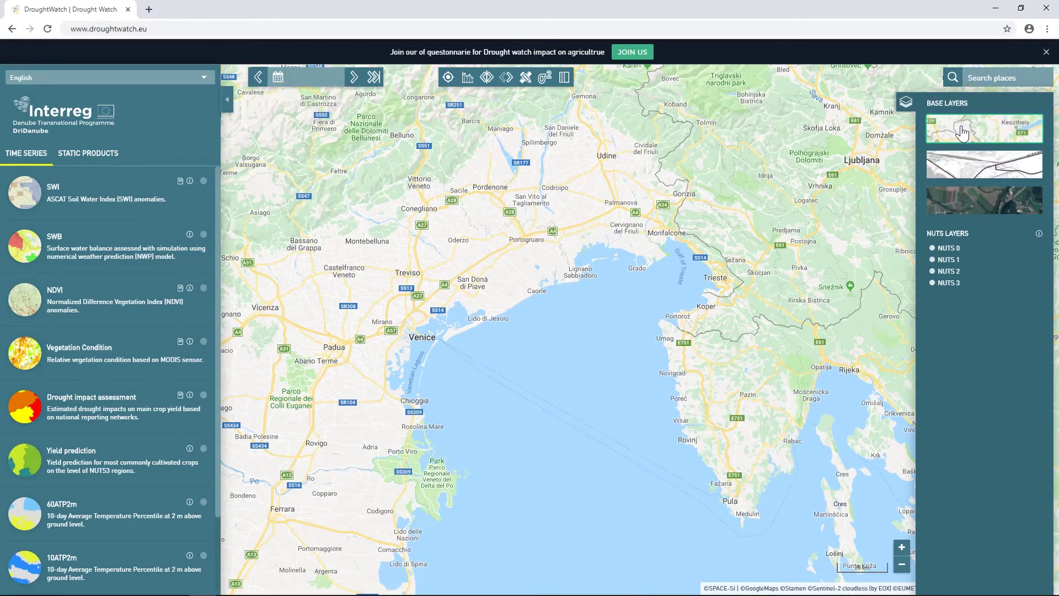
pyautogui.moveTo(878, 142); pyautogui.dragTo(556, 338)
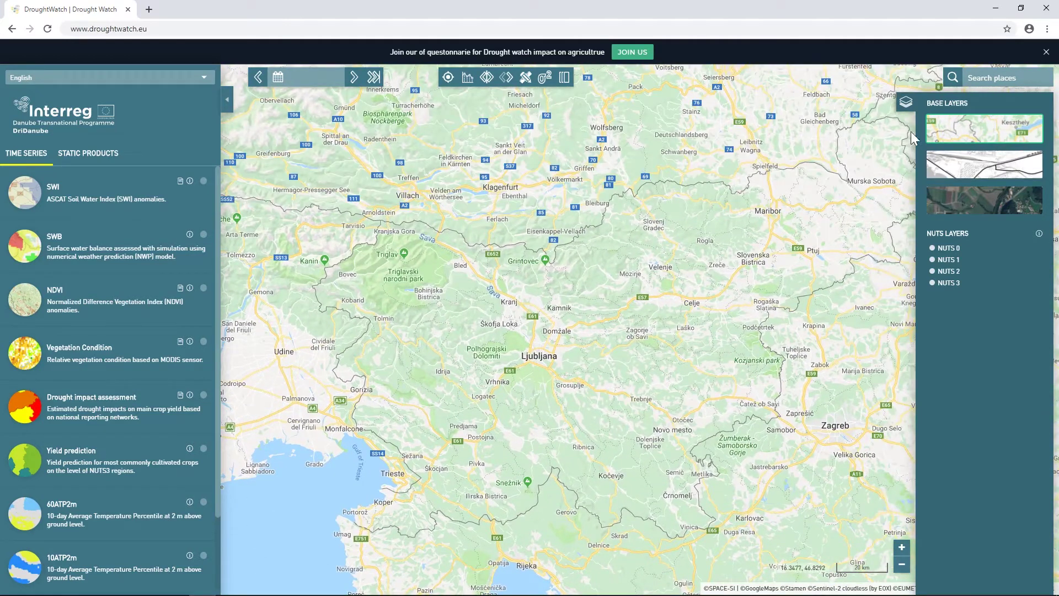
pyautogui.moveTo(745, 156); pyautogui.dragTo(715, 195)
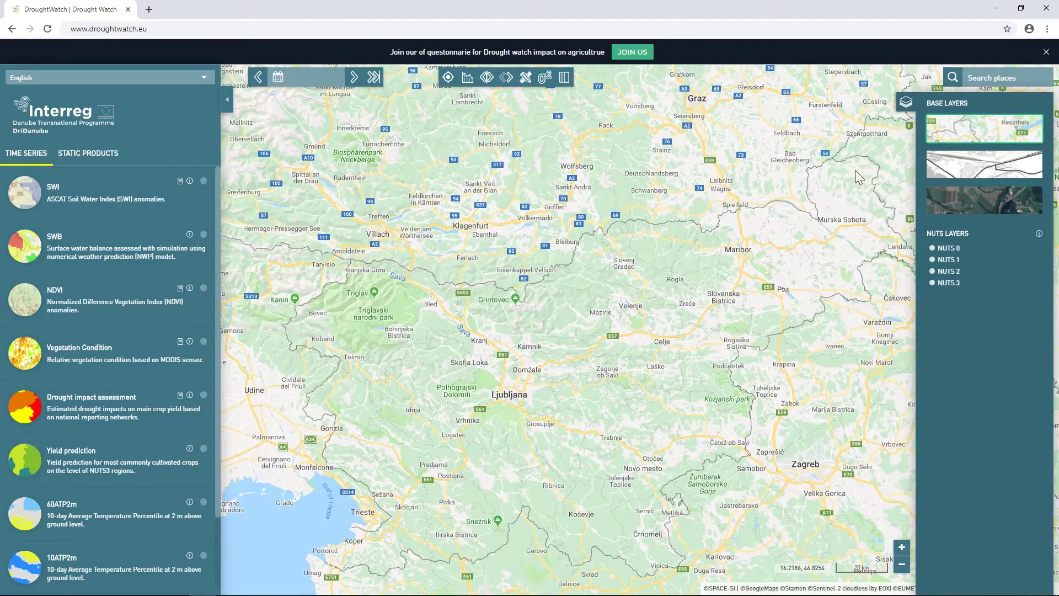
pyautogui.click(945, 176)
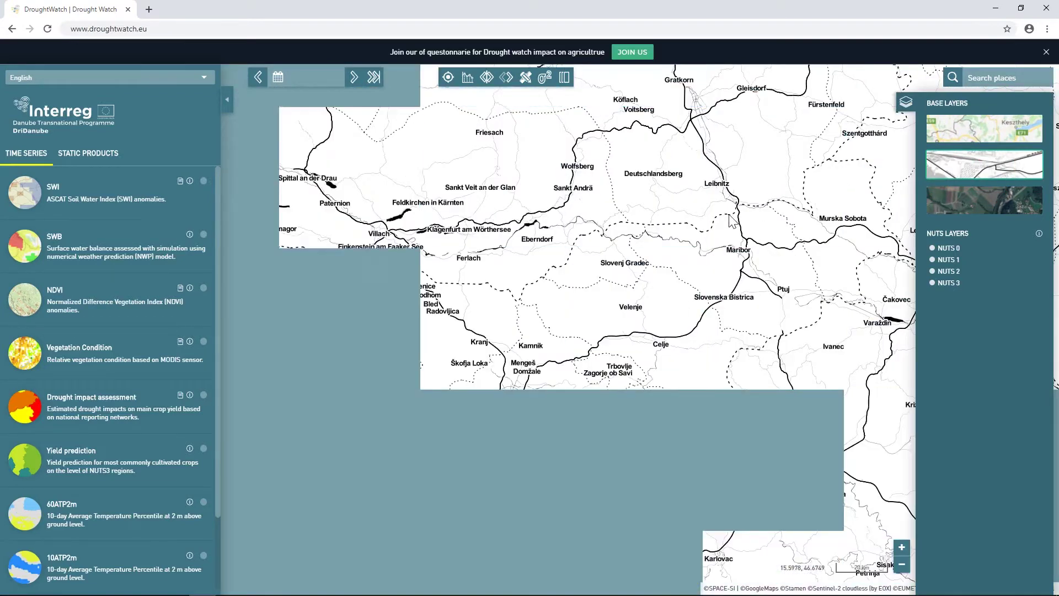
pyautogui.scroll(-1, 711, 232)
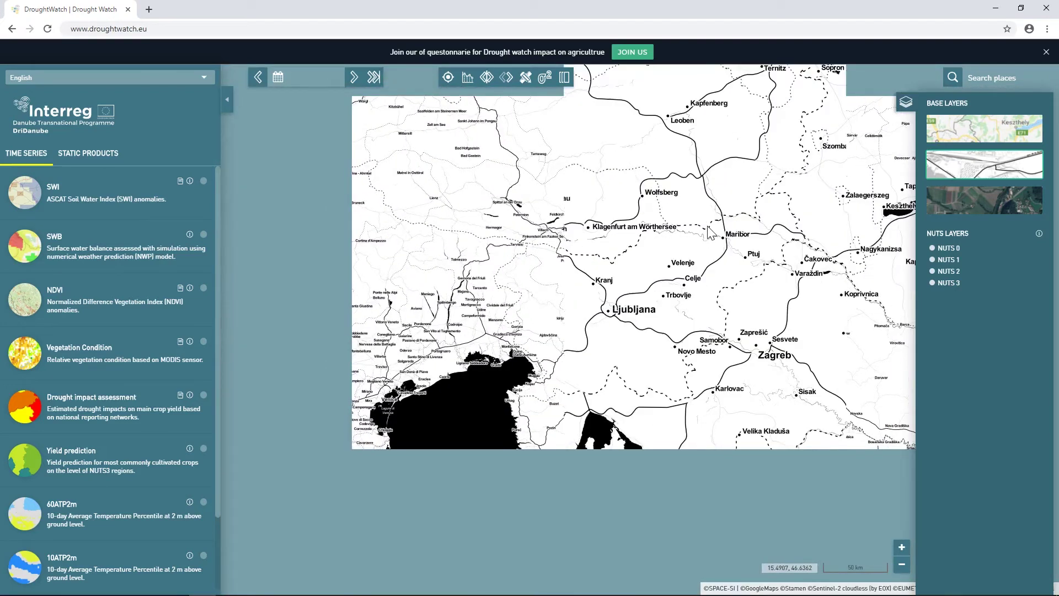
pyautogui.scroll(-1, 710, 232)
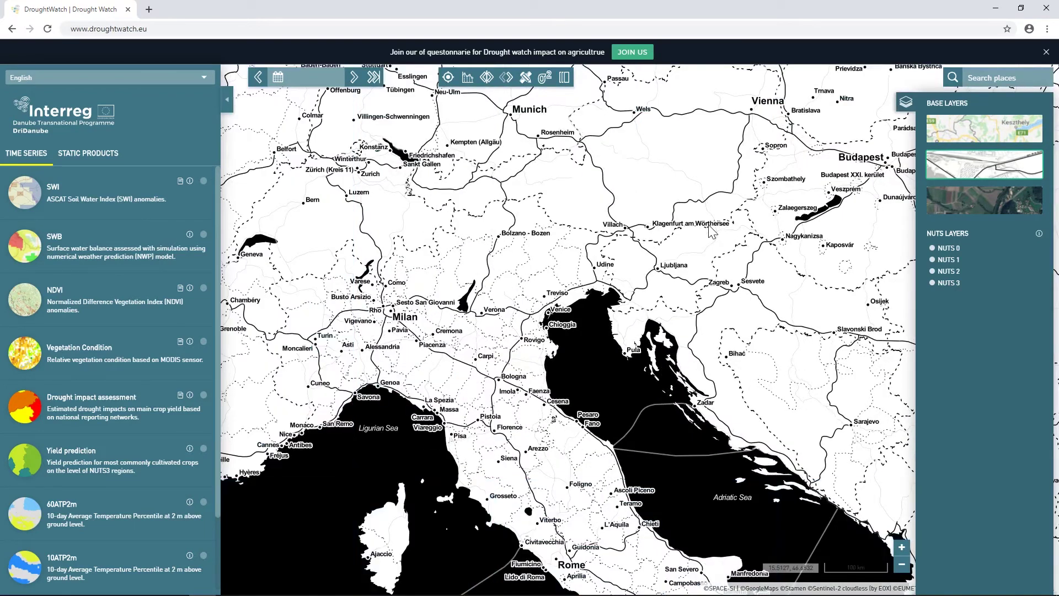
# Step: Preview the satellite imagery base layer over the Danube region and restore the coloured road map as background
pyautogui.click(961, 205)
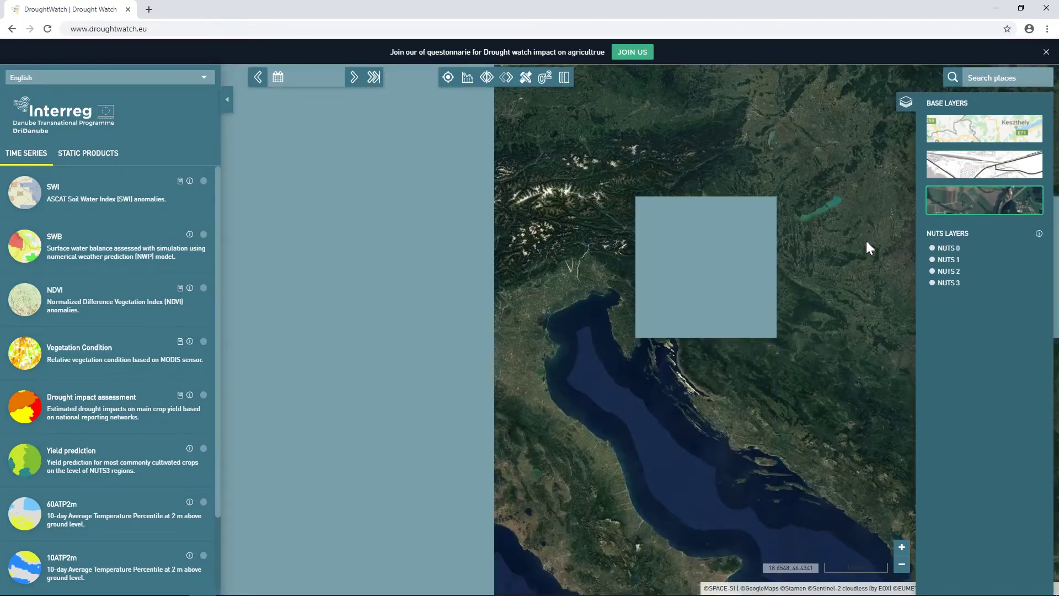
pyautogui.moveTo(866, 239); pyautogui.dragTo(779, 268)
pyautogui.scroll(1, 770, 268)
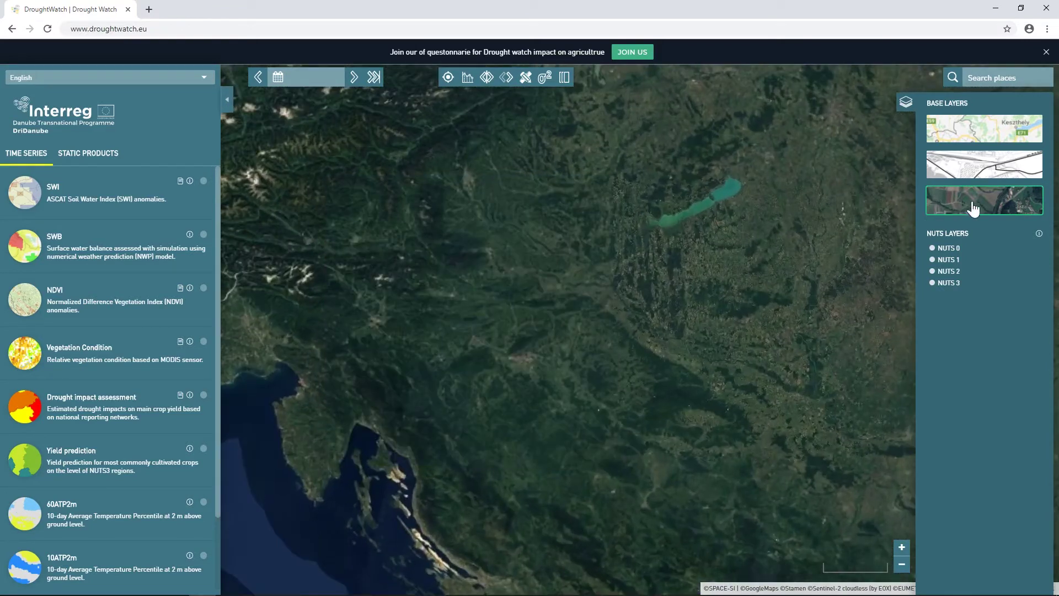
pyautogui.click(988, 141)
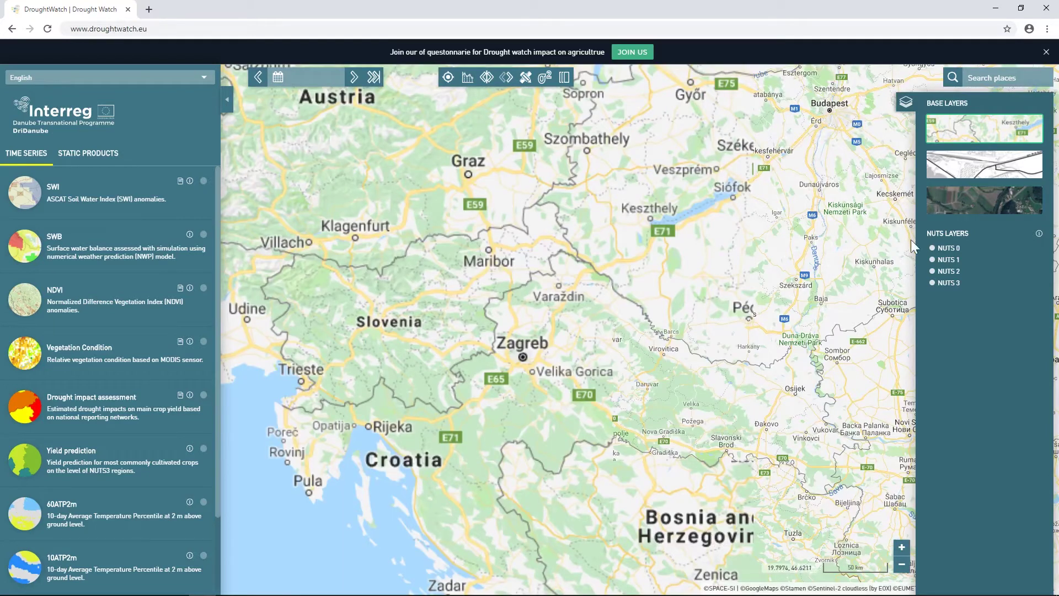
# Step: Overlay the NUTS 0 boundaries on the map and switch to the NUTS 1 layer
pyautogui.click(946, 256)
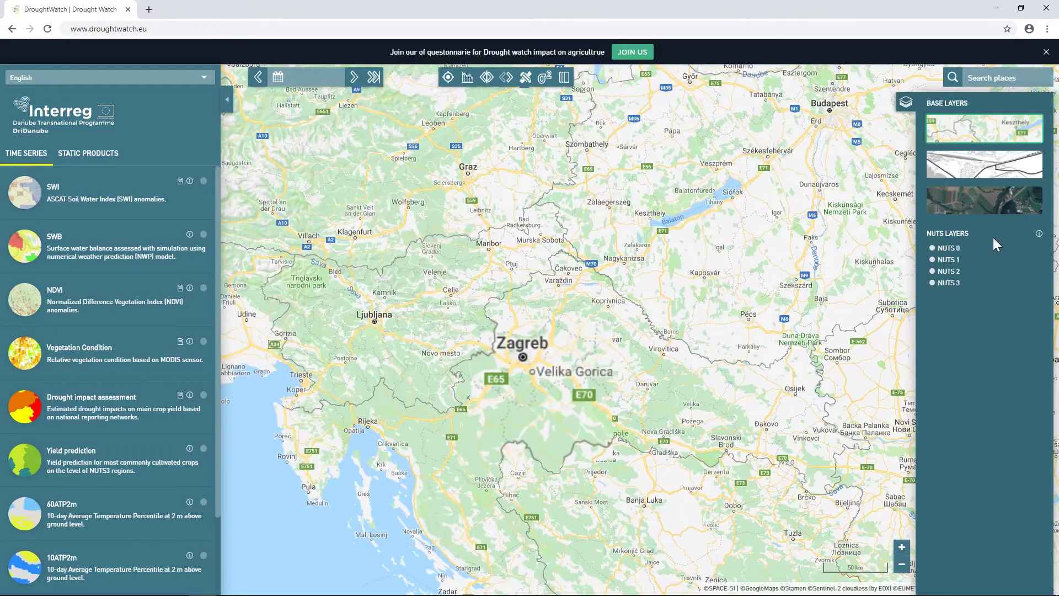
pyautogui.click(933, 250)
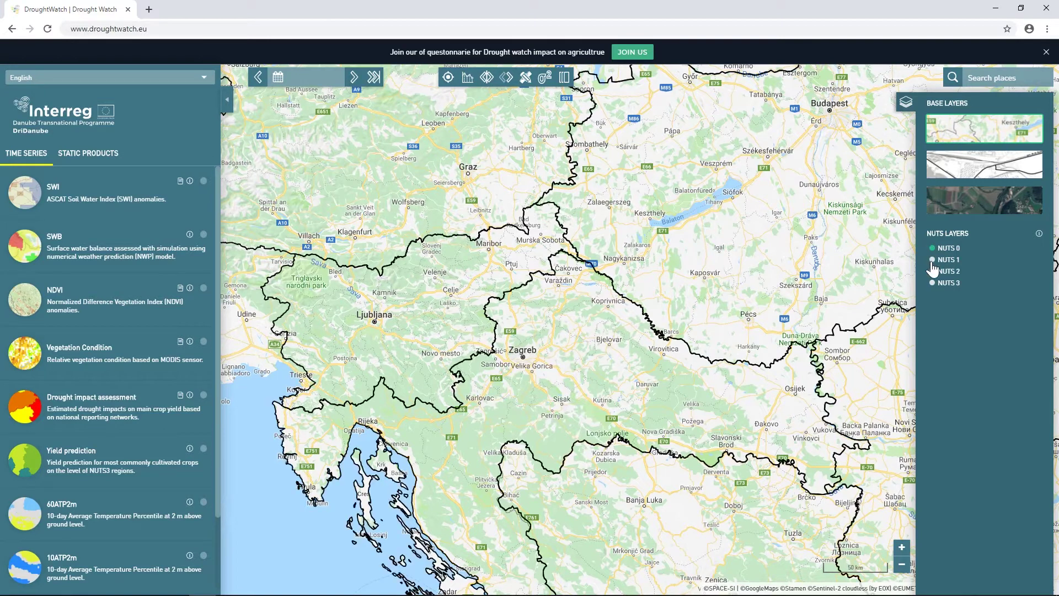
pyautogui.click(932, 261)
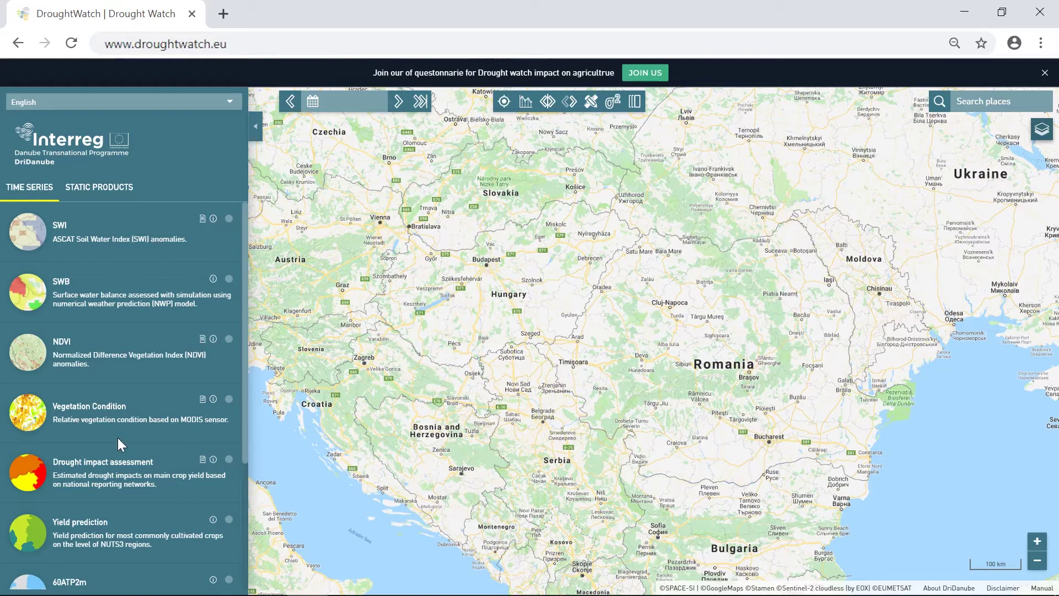
# Step: Look over the static products and return to the list of time series products
pyautogui.click(23, 198)
pyautogui.click(76, 190)
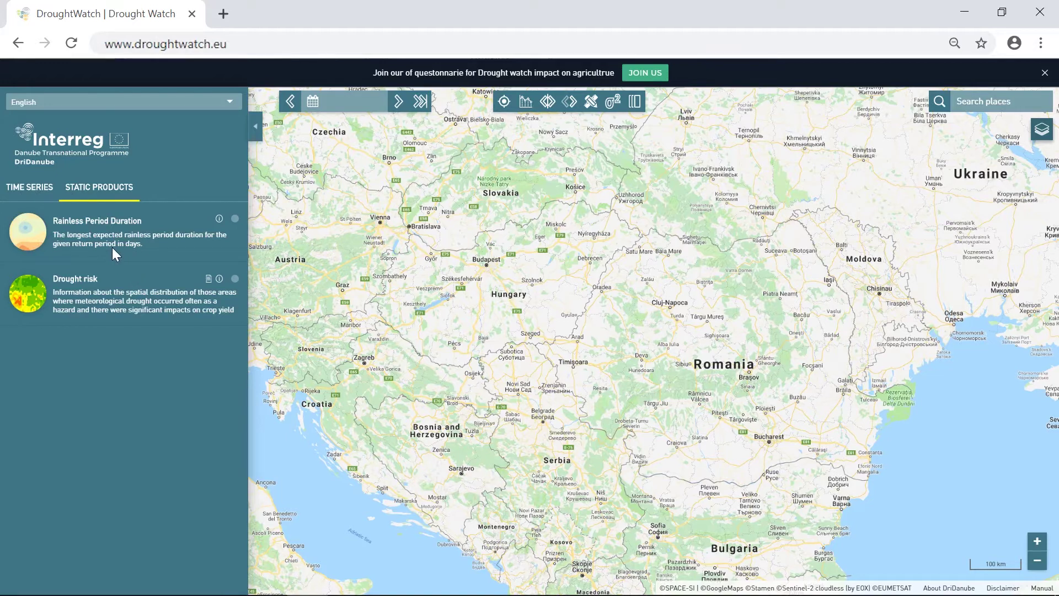
pyautogui.click(37, 189)
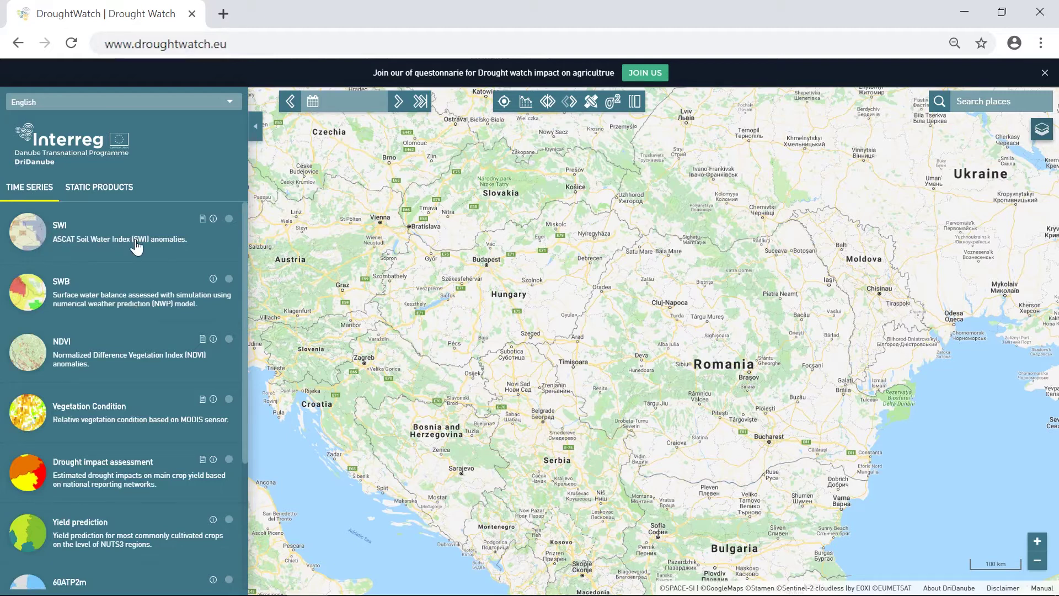
# Step: Display the SWI soil water anomaly layer on the map and turn it off again
pyautogui.click(24, 232)
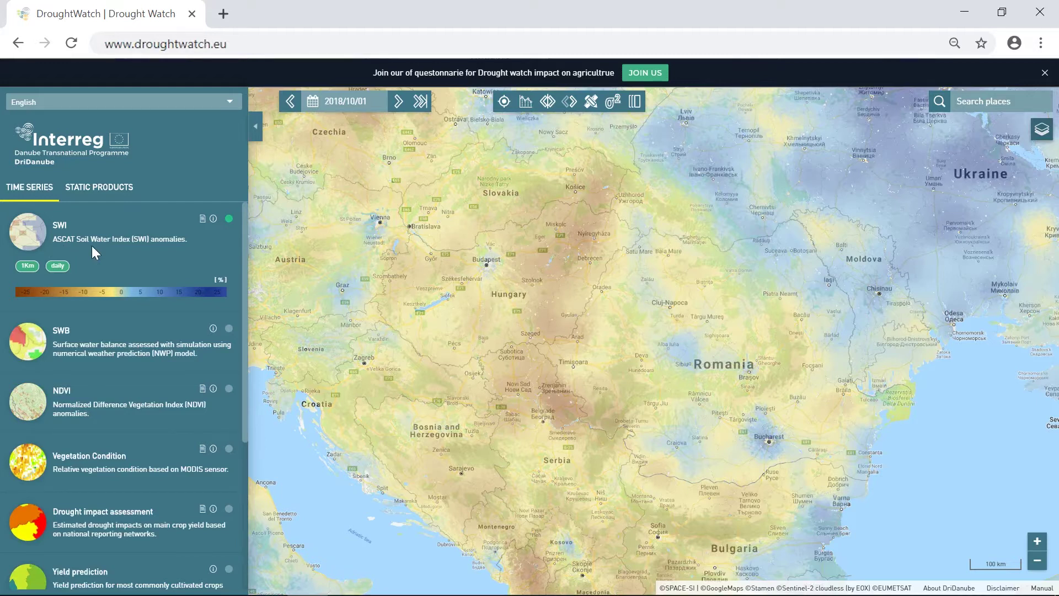
pyautogui.click(229, 329)
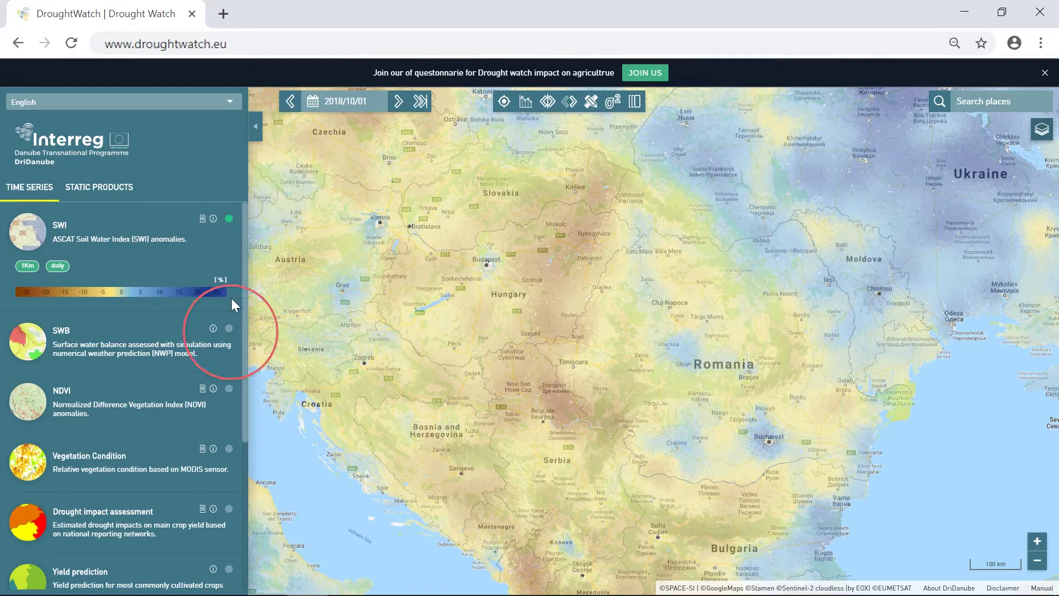
pyautogui.click(229, 219)
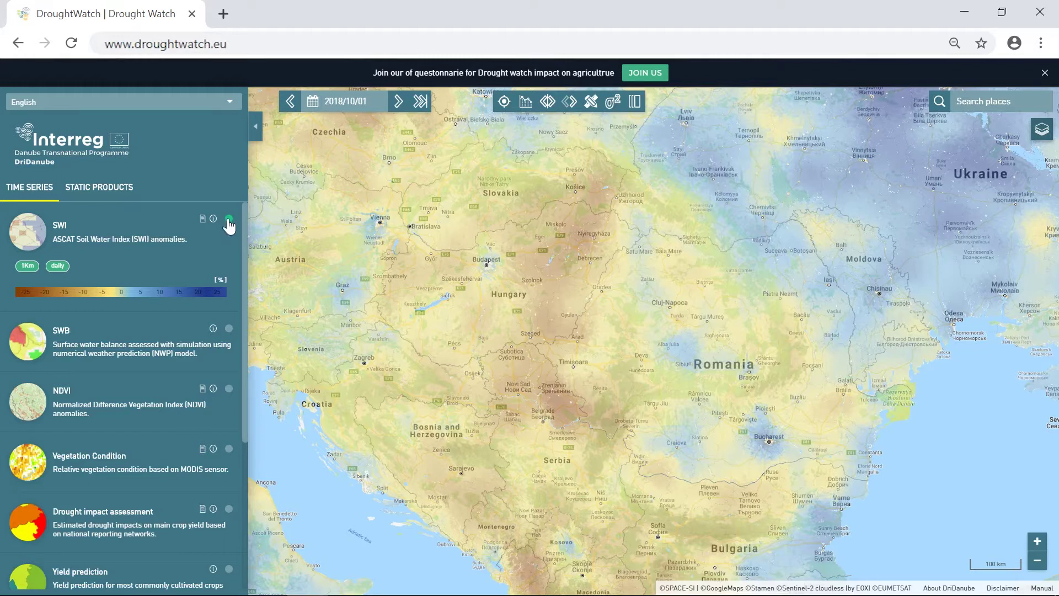
pyautogui.click(229, 221)
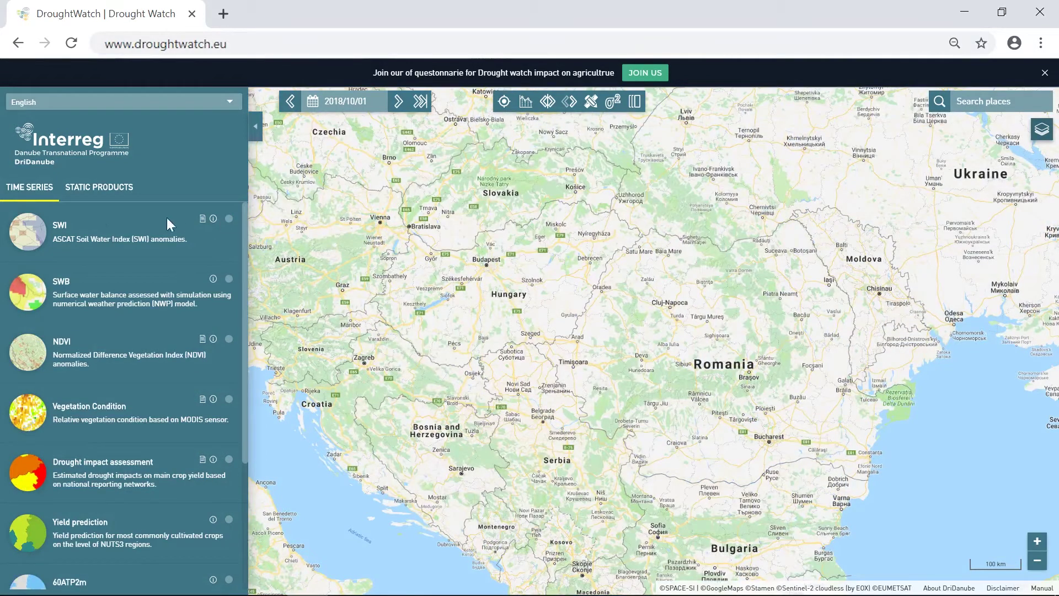
# Step: Turn on the SWI layer, read its product information and close the description
pyautogui.click(62, 228)
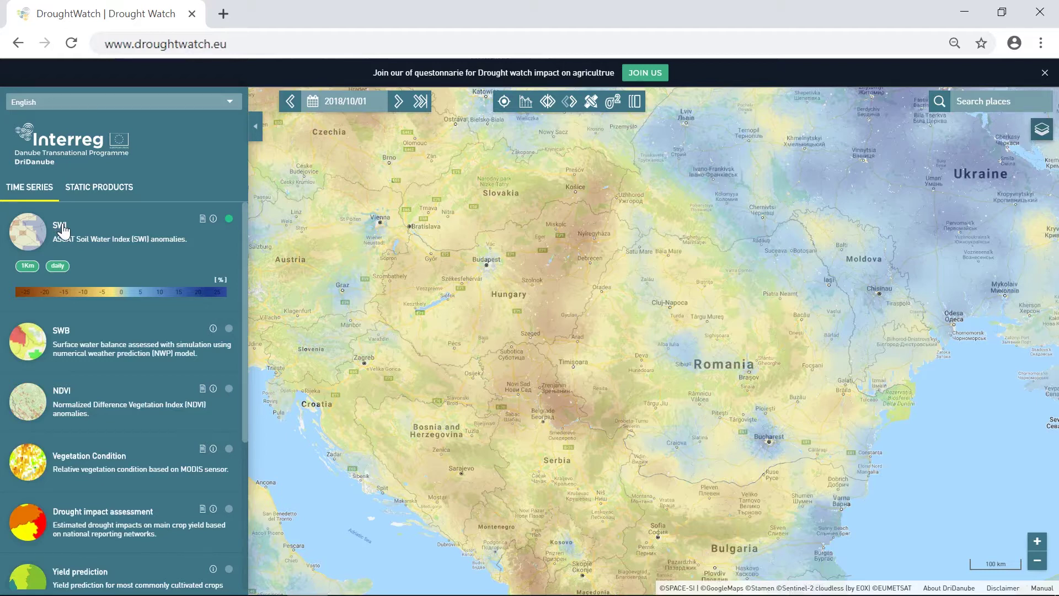
pyautogui.click(214, 219)
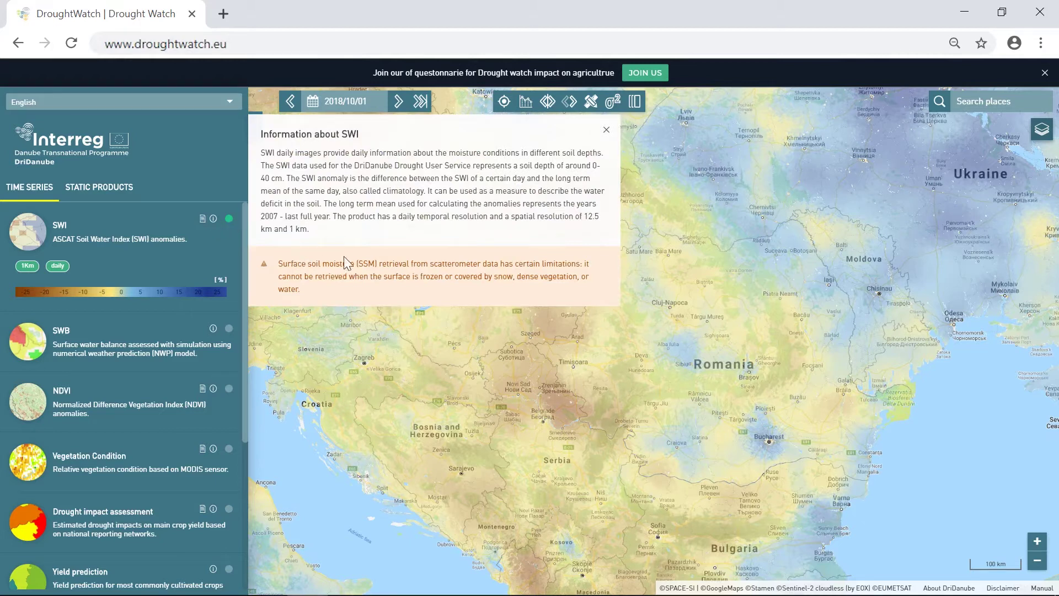
pyautogui.click(606, 133)
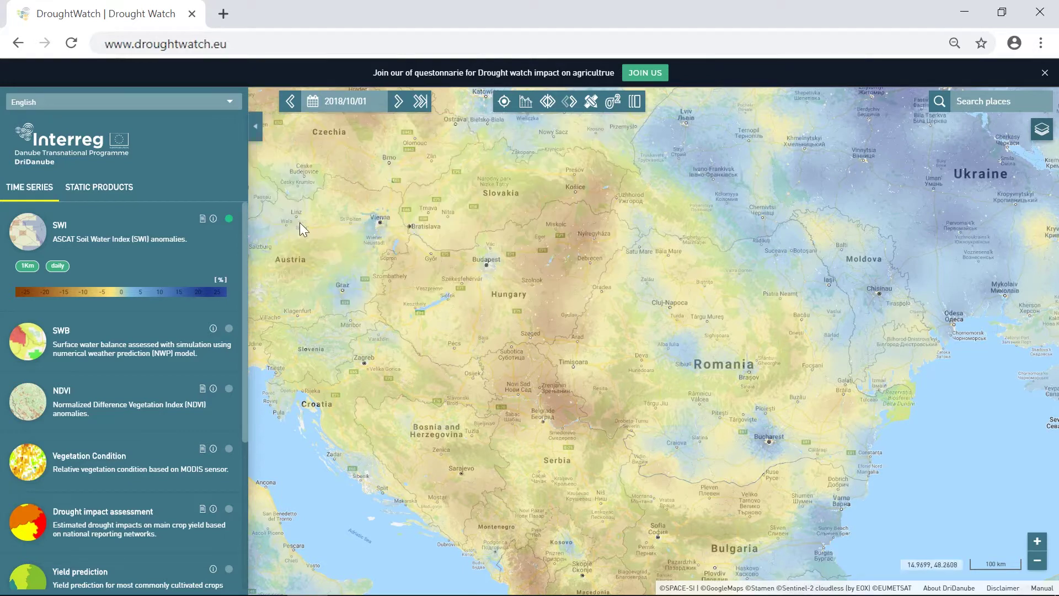
# Step: Open the SWI factsheet and read through its key message and technical information, checking back with the map once
pyautogui.click(203, 219)
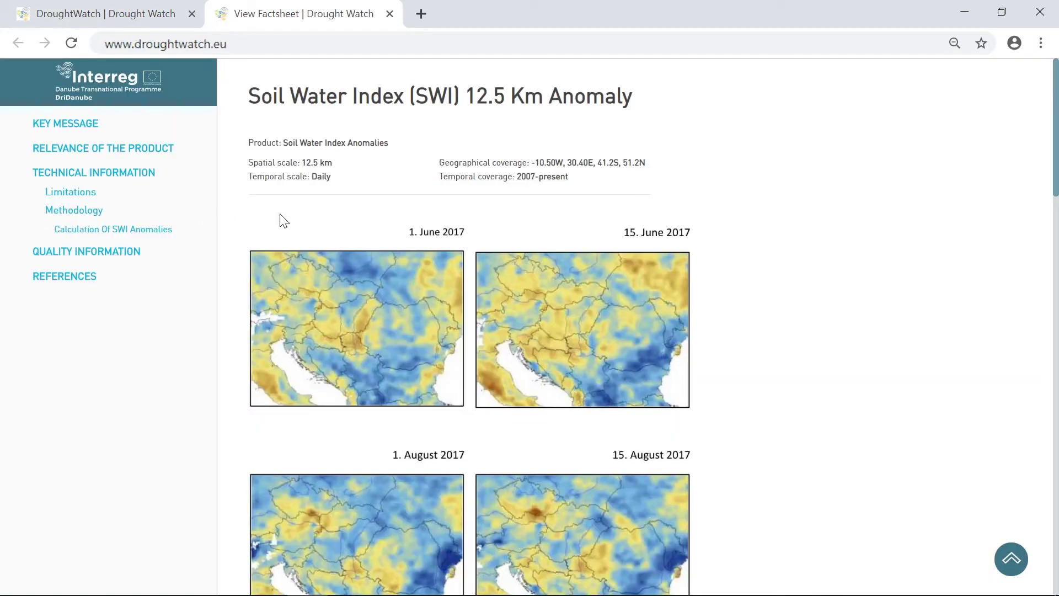
pyautogui.scroll(-4, 281, 218)
pyautogui.scroll(-10, 281, 214)
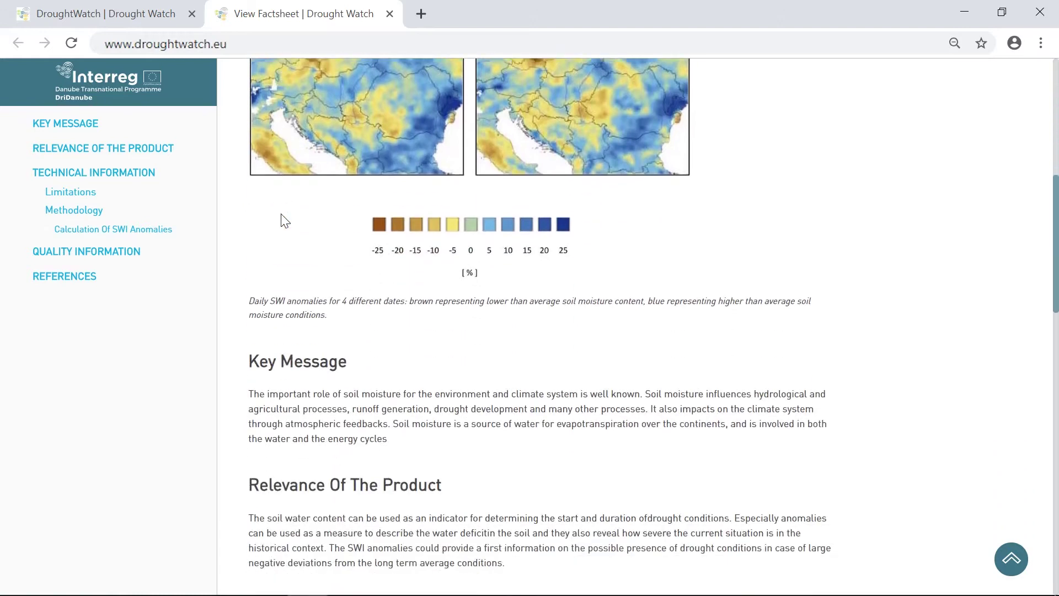
pyautogui.scroll(-3, 284, 220)
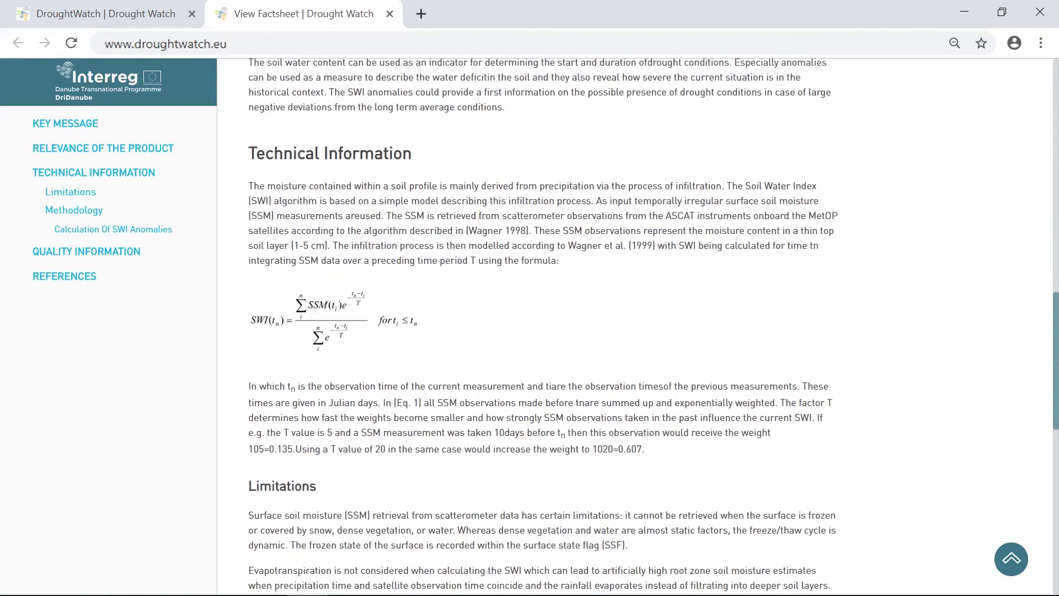
pyautogui.click(133, 13)
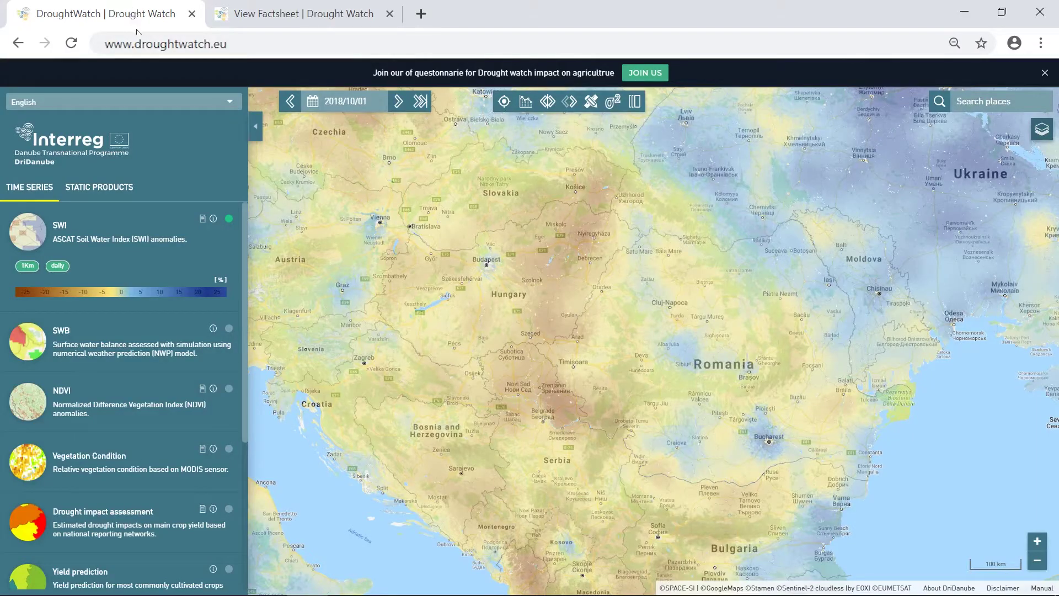
pyautogui.moveTo(121, 298)
pyautogui.click(309, 13)
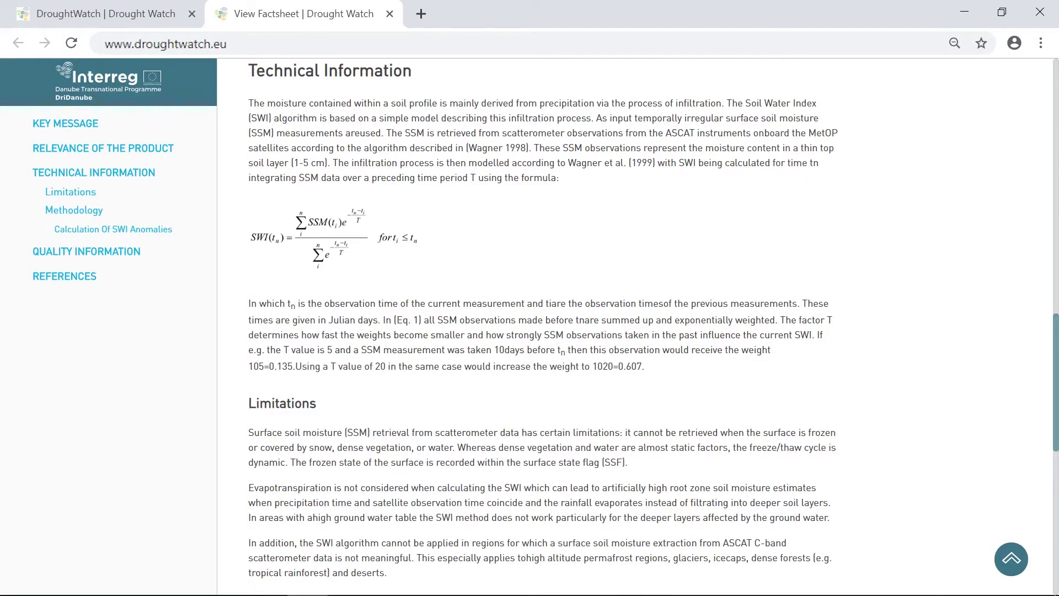
# Step: Read the rest of the SWI factsheet, from limitations and methodology to quality information and references, and return to the map
pyautogui.scroll(-4, 637, 325)
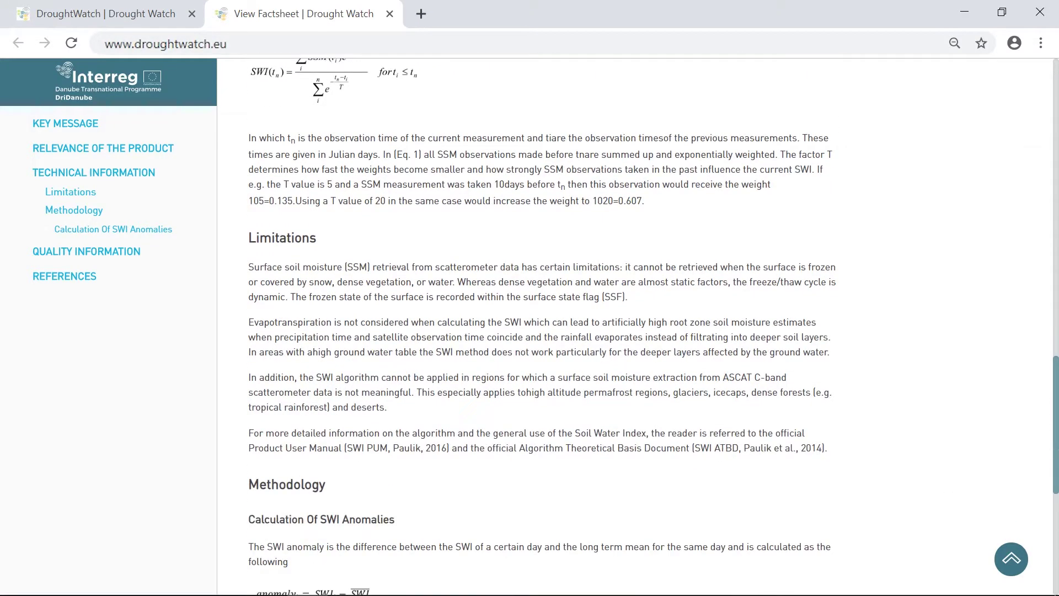
pyautogui.scroll(-4, 421, 155)
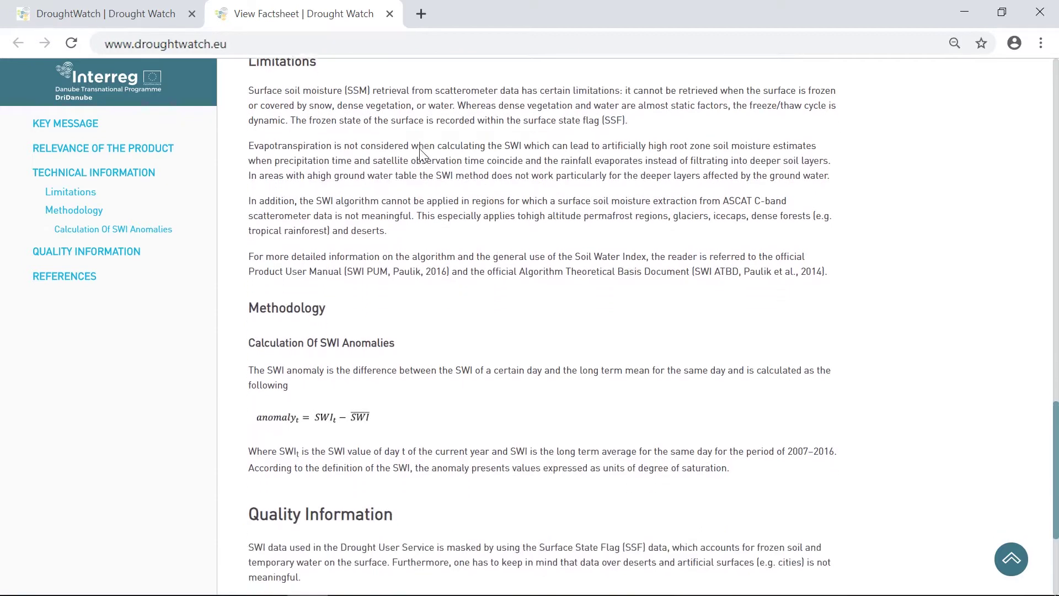
pyautogui.scroll(-3, 422, 158)
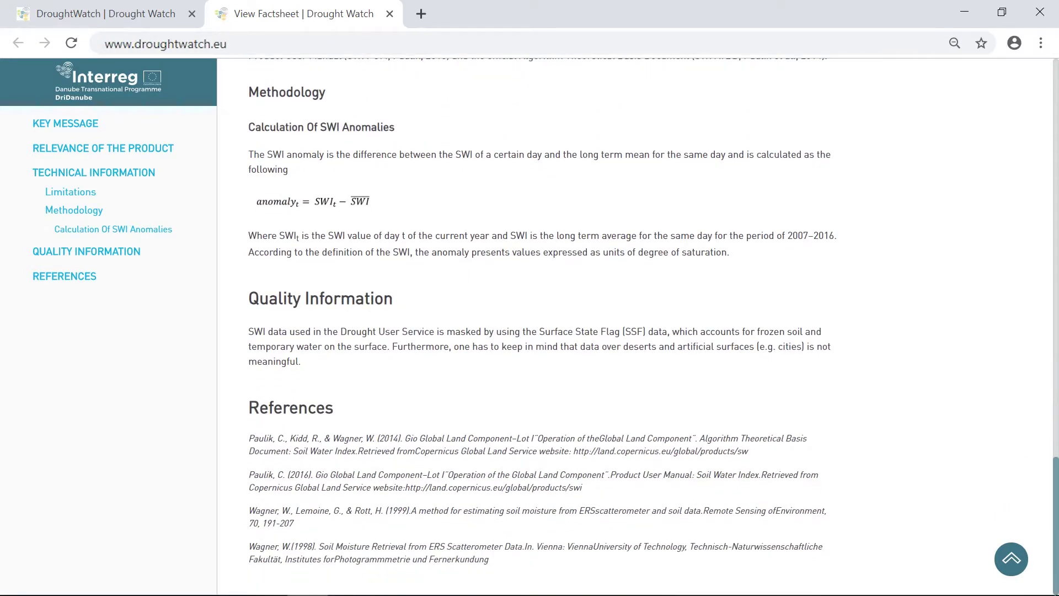
pyautogui.click(117, 16)
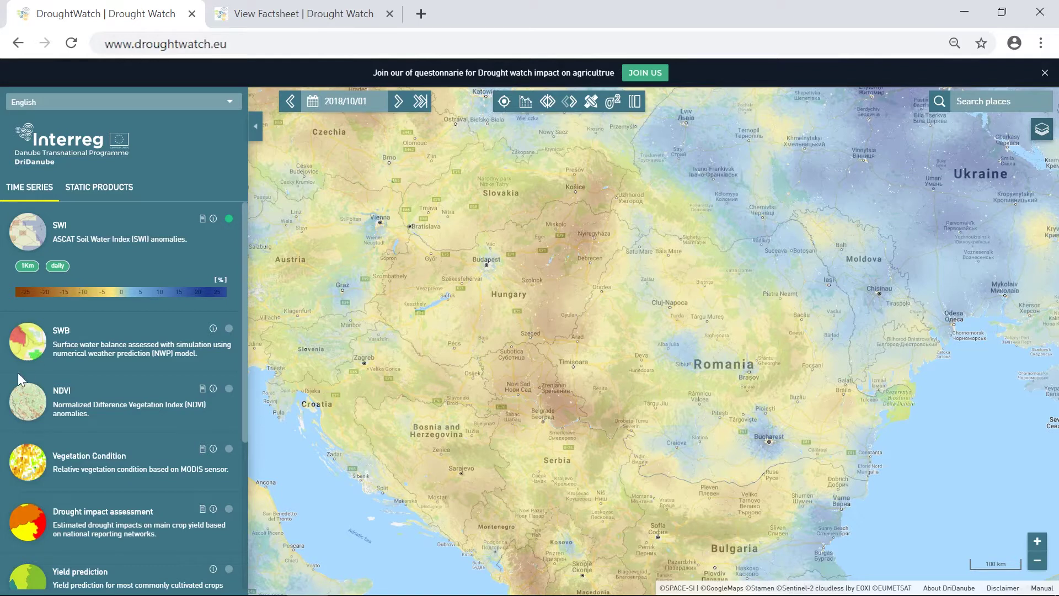
# Step: Overlay the NDVI anomaly layer on the SWI layer, then turn both layers off
pyautogui.click(25, 403)
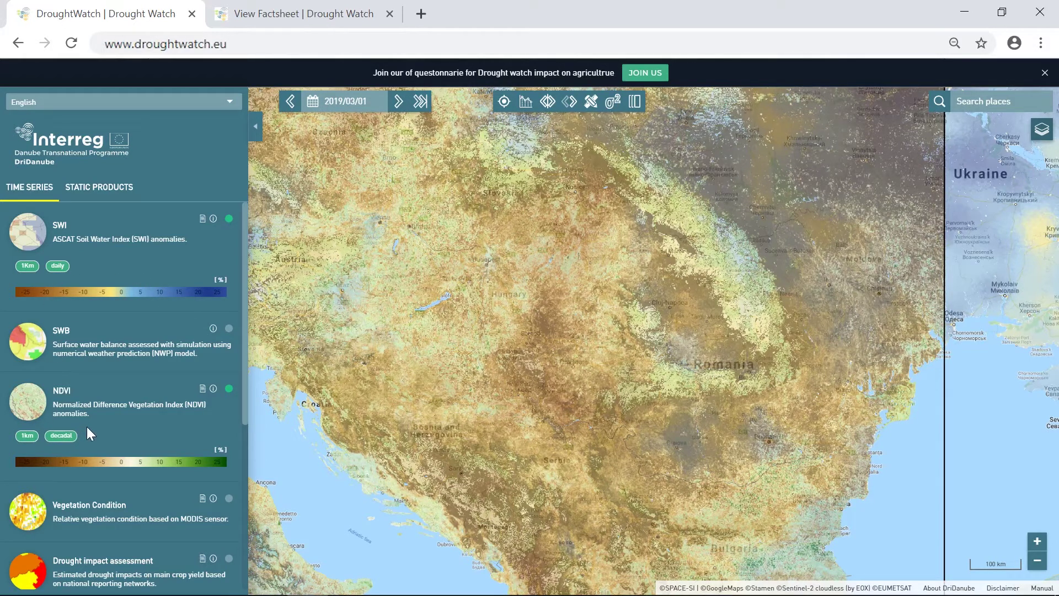
pyautogui.click(229, 389)
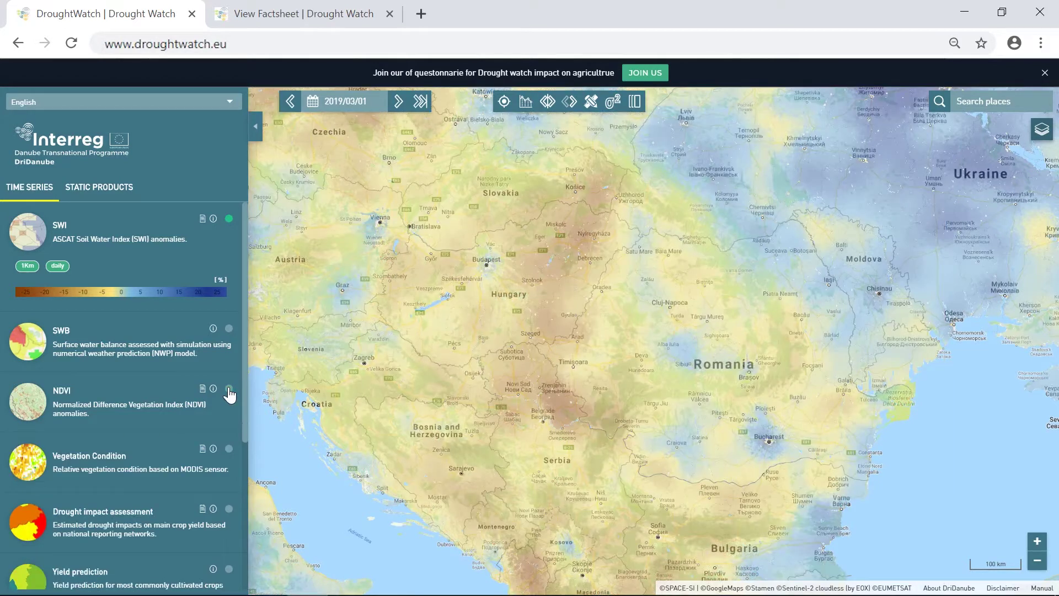
pyautogui.click(29, 234)
pyautogui.click(29, 234)
pyautogui.click(228, 219)
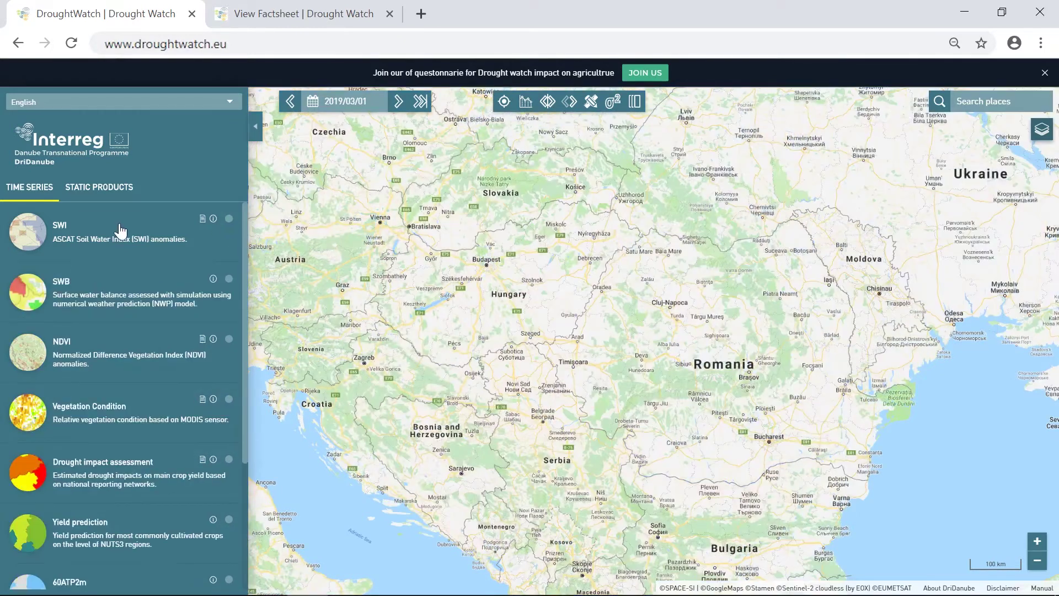
# Step: Turn on the SWI layer for 1 August 2018, then go to the following date and back again
pyautogui.click(34, 234)
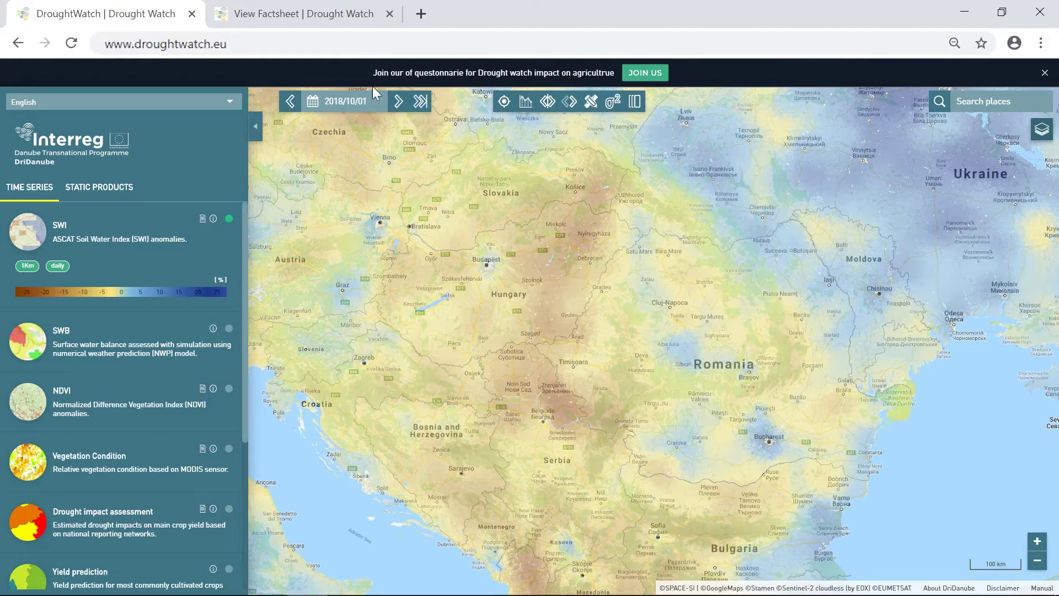
pyautogui.click(352, 102)
pyautogui.click(353, 101)
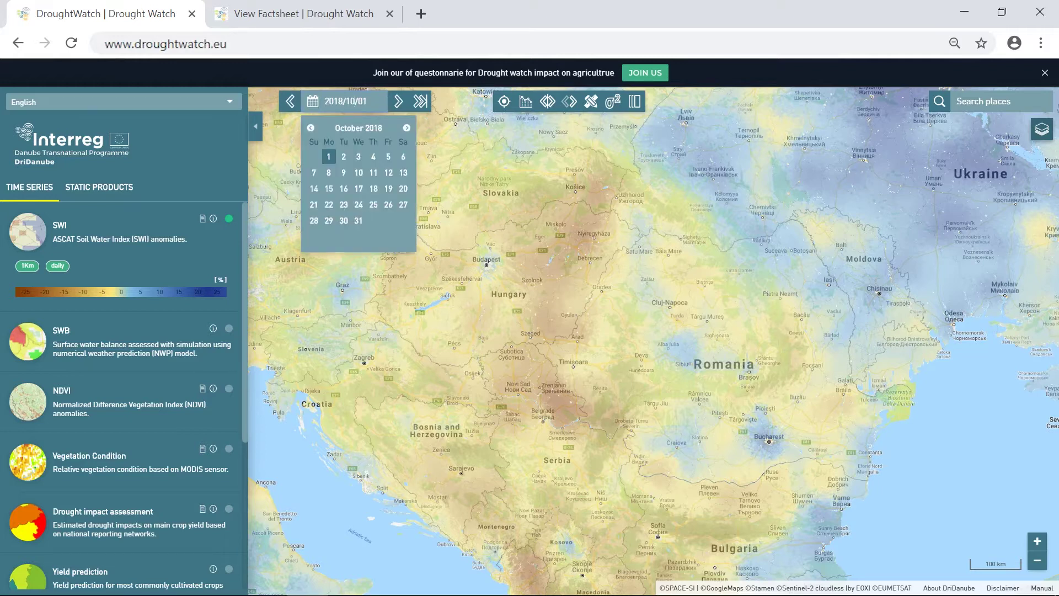
pyautogui.click(311, 128)
pyautogui.click(312, 130)
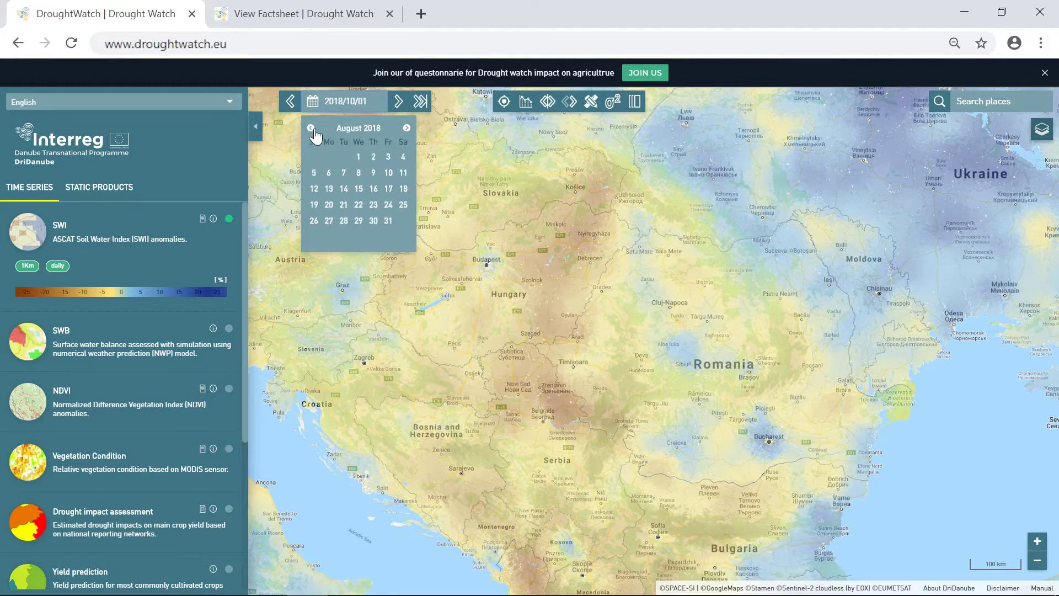
pyautogui.click(360, 158)
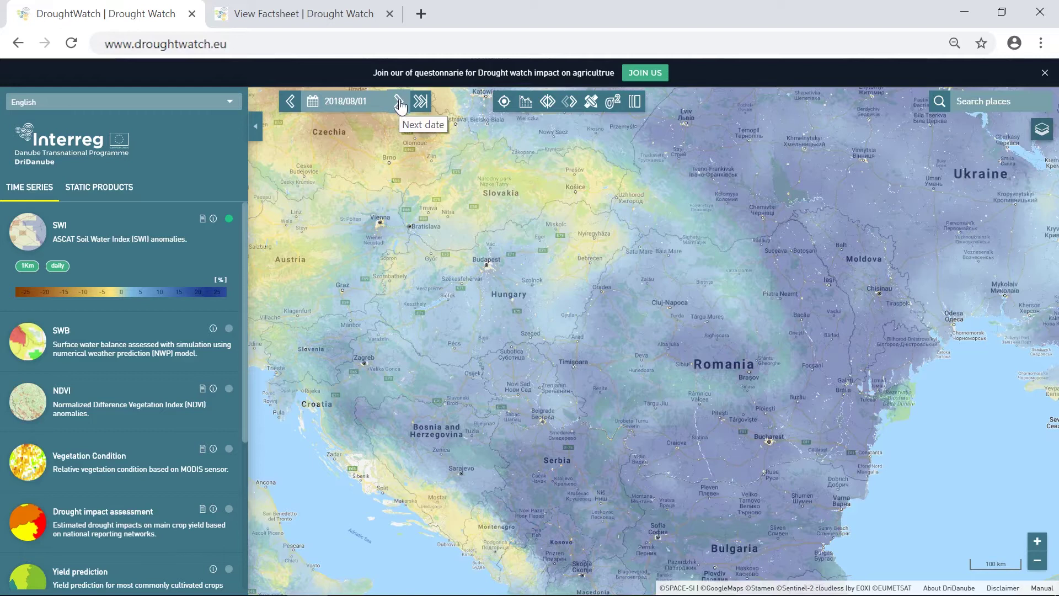
pyautogui.click(400, 103)
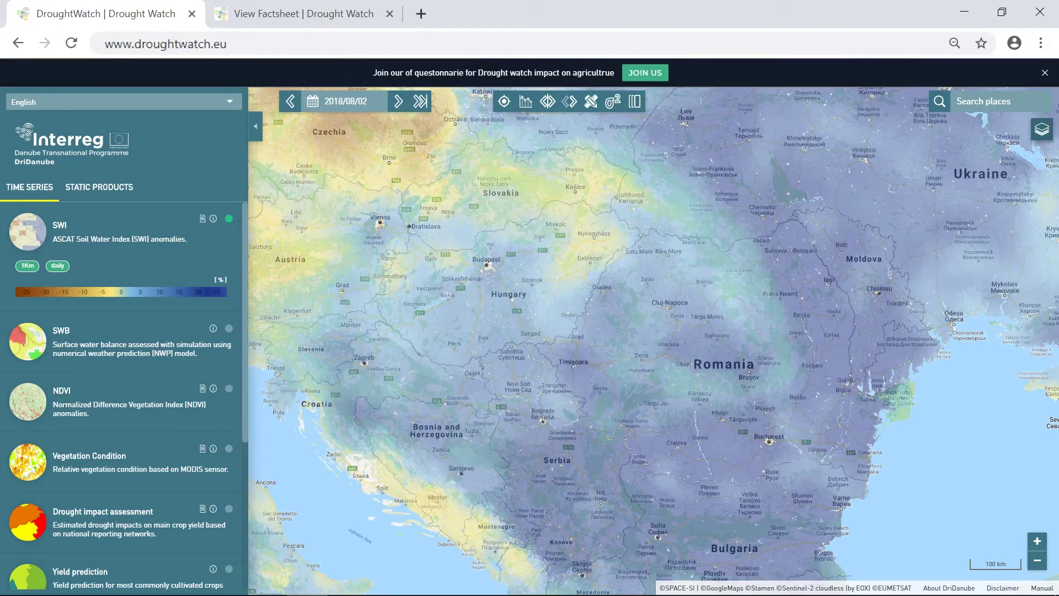
pyautogui.click(291, 107)
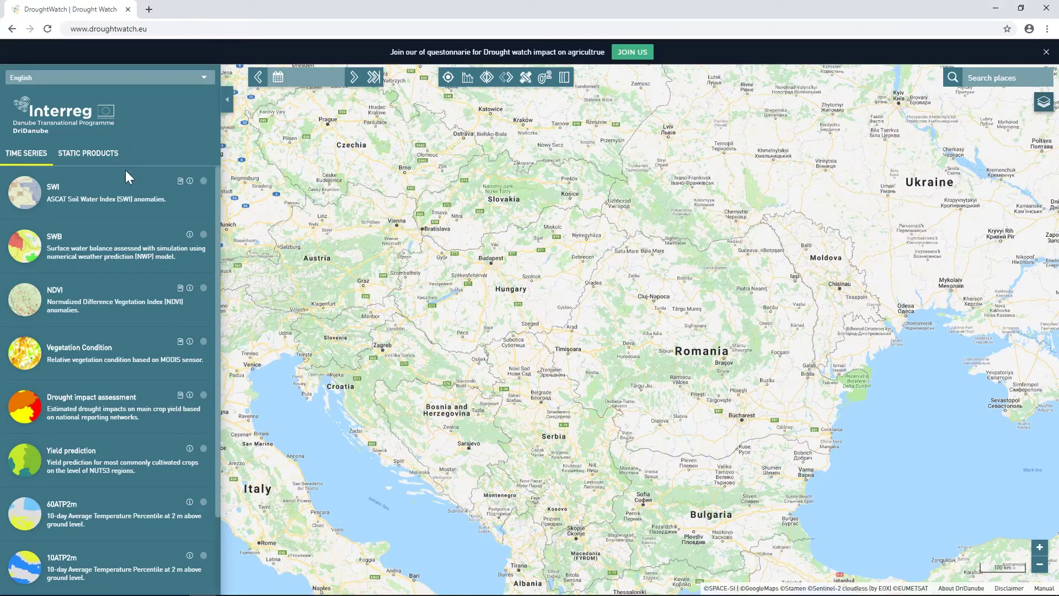
# Step: Turn on the SWI layer and set its date to 1 July 2018
pyautogui.click(24, 195)
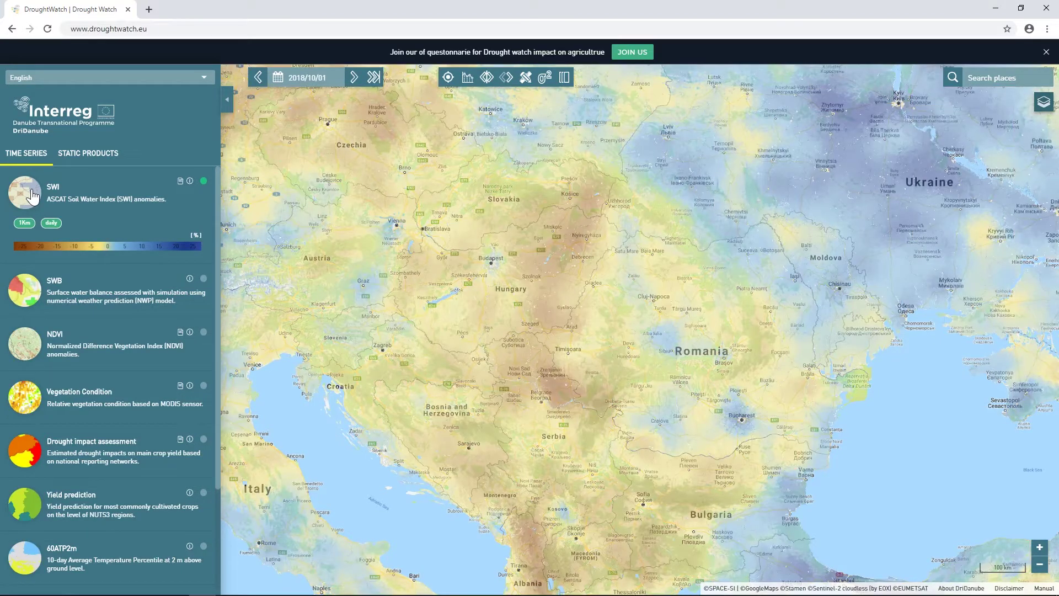
pyautogui.click(307, 77)
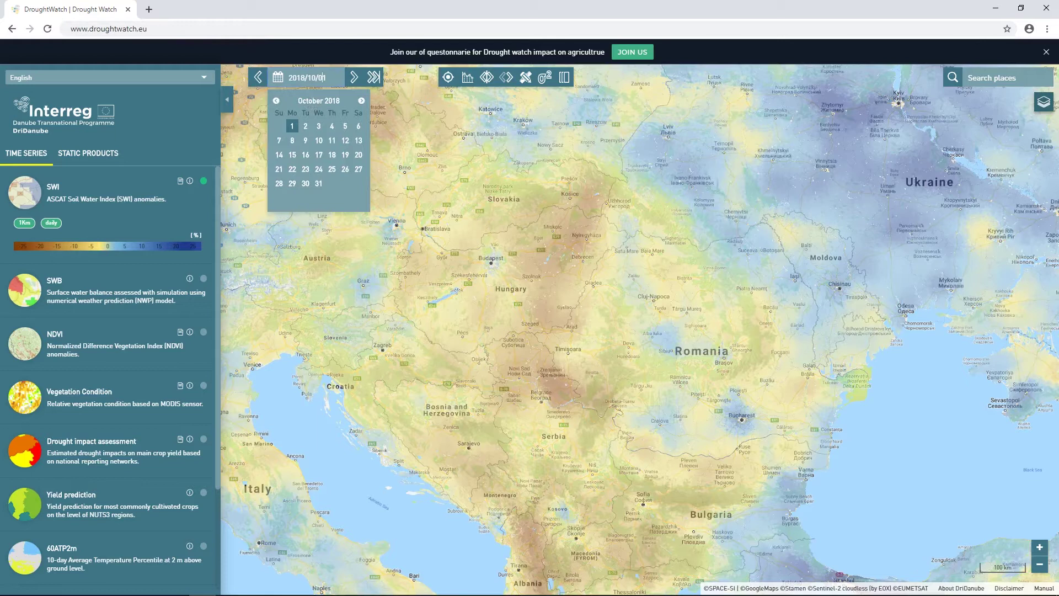
pyautogui.click(276, 100)
pyautogui.click(276, 101)
pyautogui.click(276, 100)
pyautogui.click(276, 101)
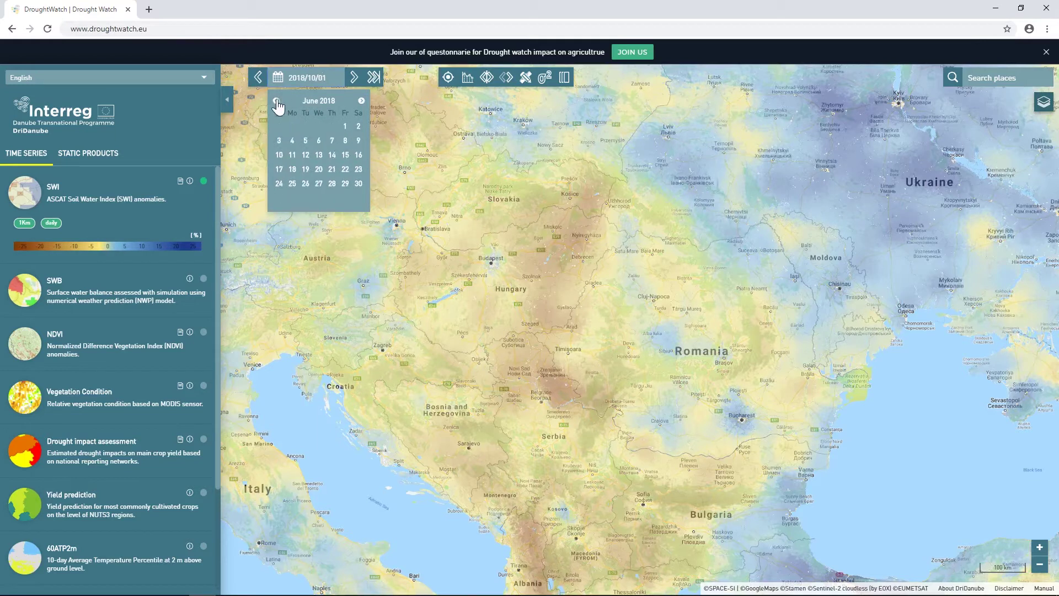
pyautogui.click(362, 100)
pyautogui.click(279, 127)
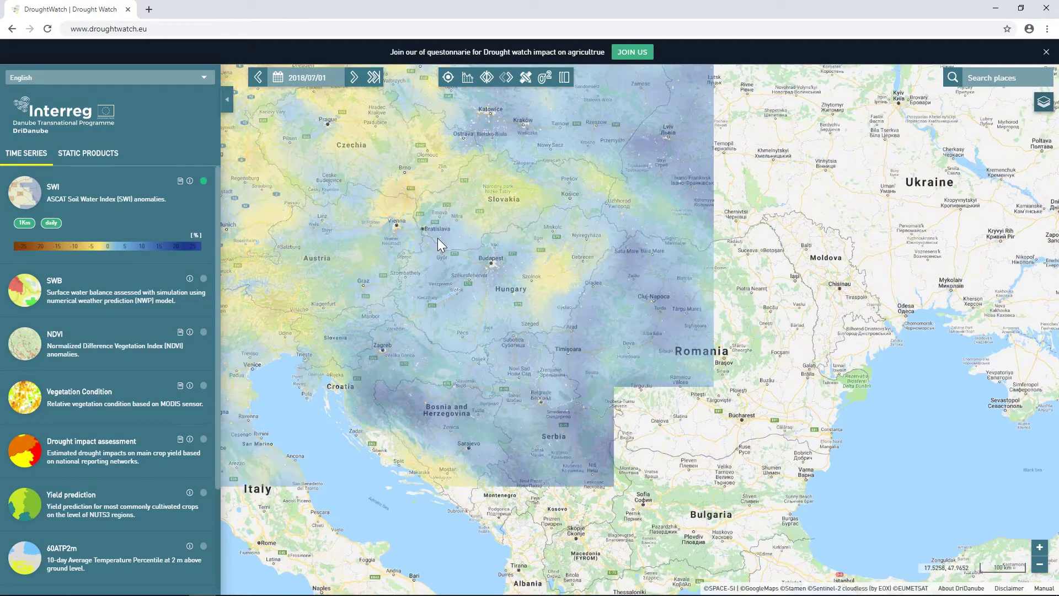
# Step: Raise the SWI layer's opacity to almost full strength using the transparency tool
pyautogui.click(506, 77)
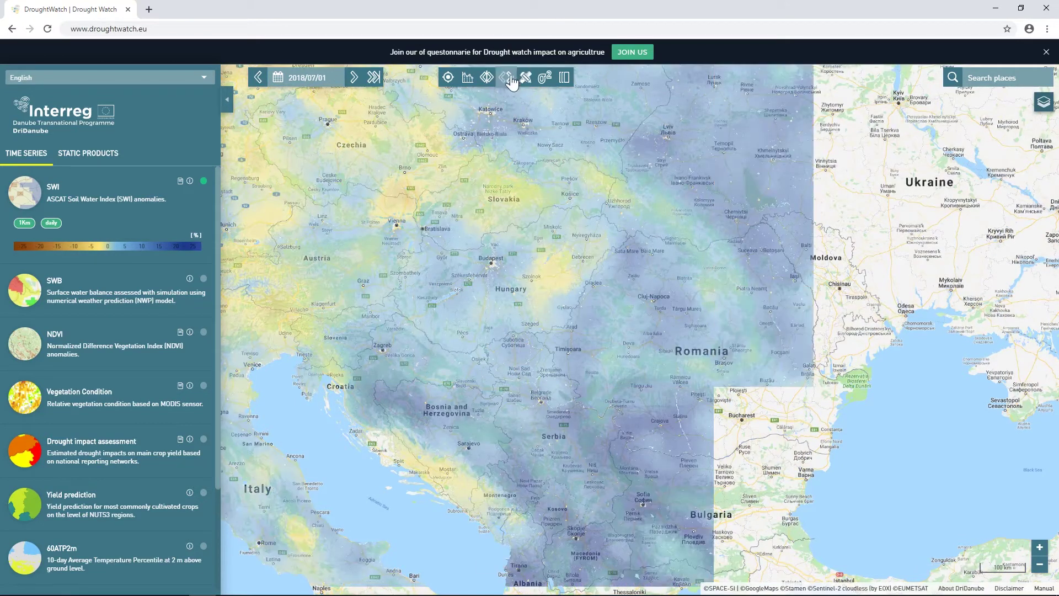
pyautogui.click(526, 566)
pyautogui.moveTo(526, 565); pyautogui.dragTo(579, 566)
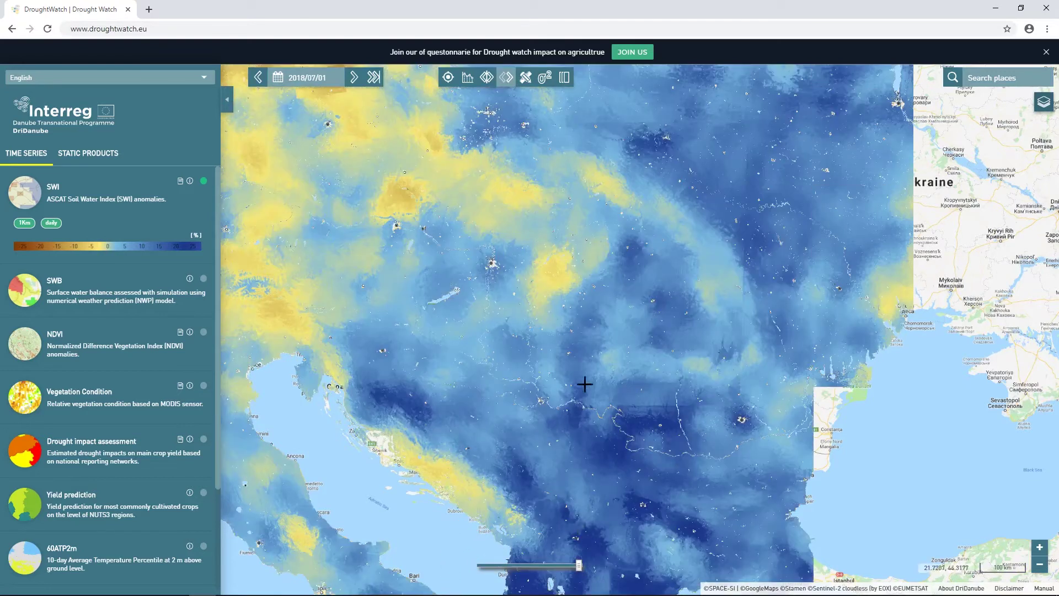
pyautogui.moveTo(505, 359); pyautogui.dragTo(539, 364)
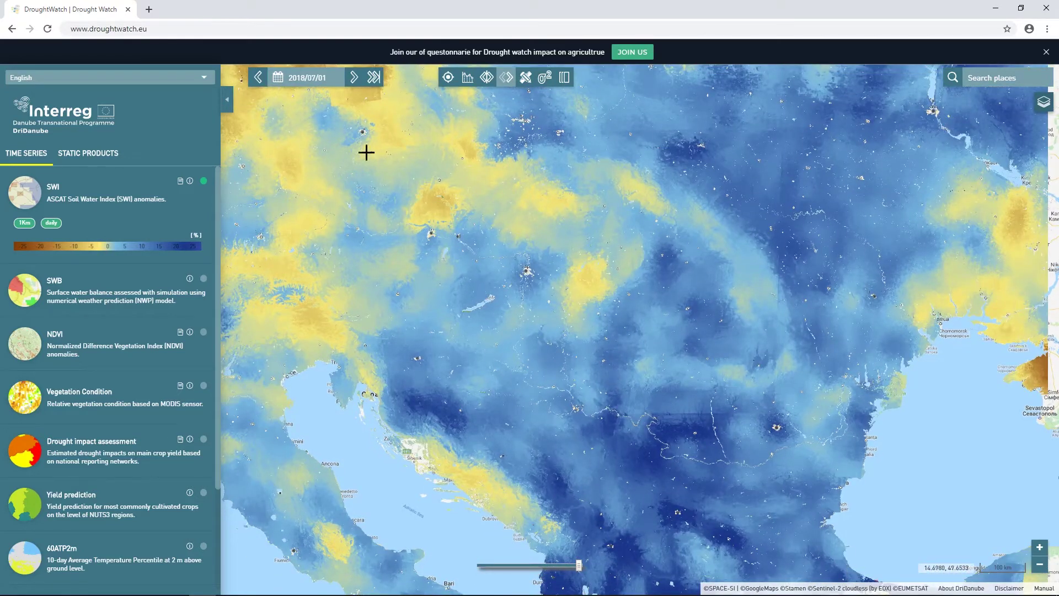
# Step: Advance the SWI layer day by day to 5 July 2018 and inspect the anomalies over Central Europe
pyautogui.click(355, 77)
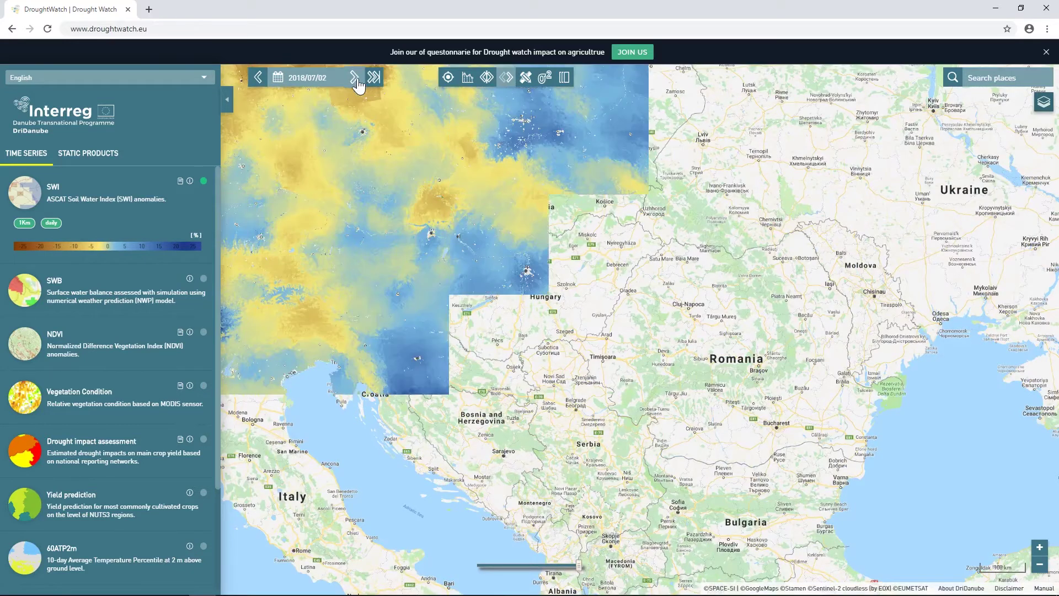
pyautogui.click(356, 80)
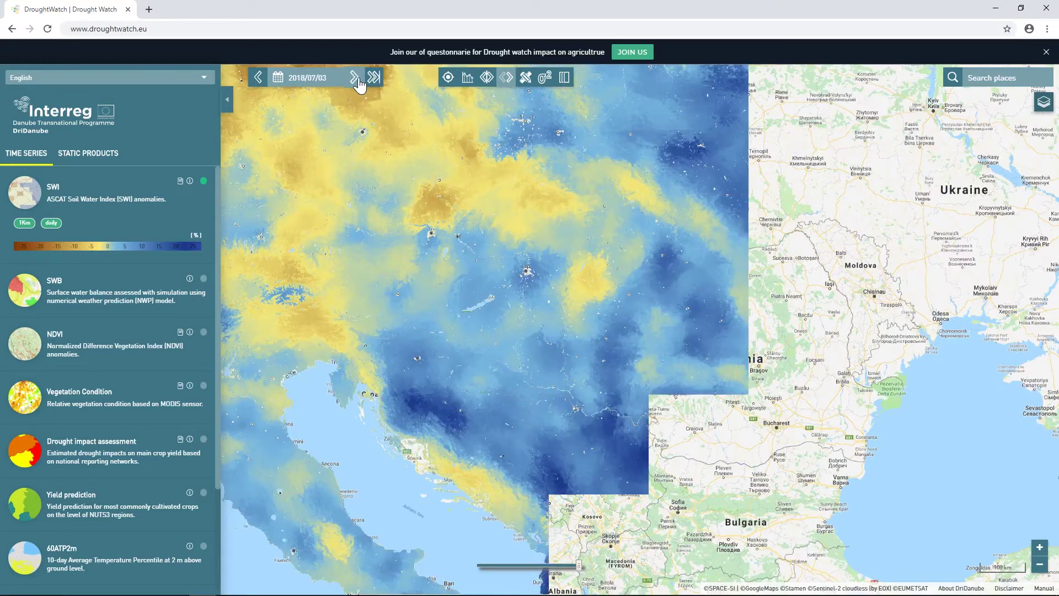
pyautogui.click(356, 78)
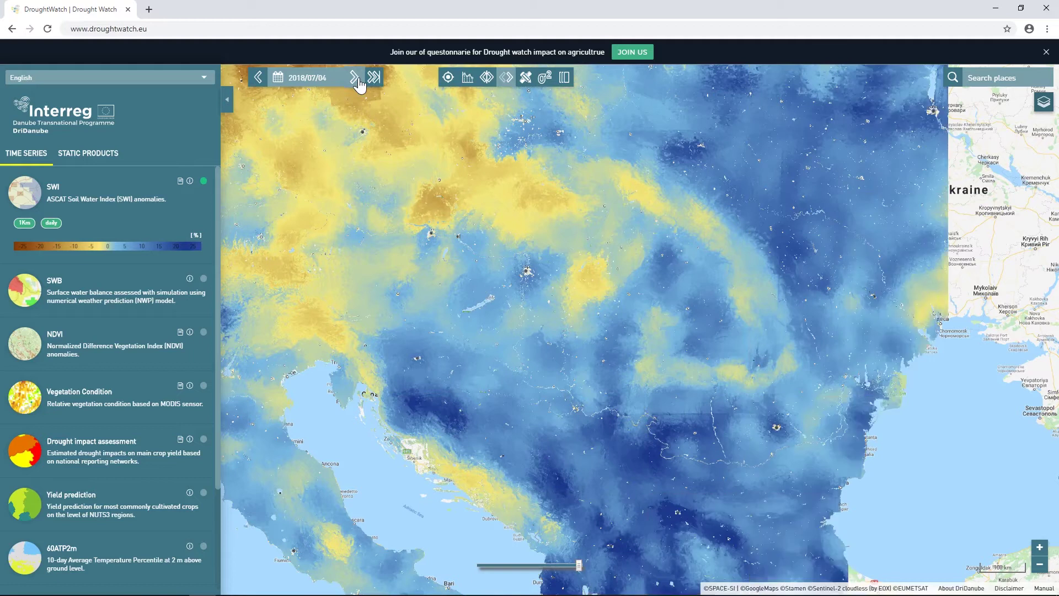
pyautogui.click(355, 80)
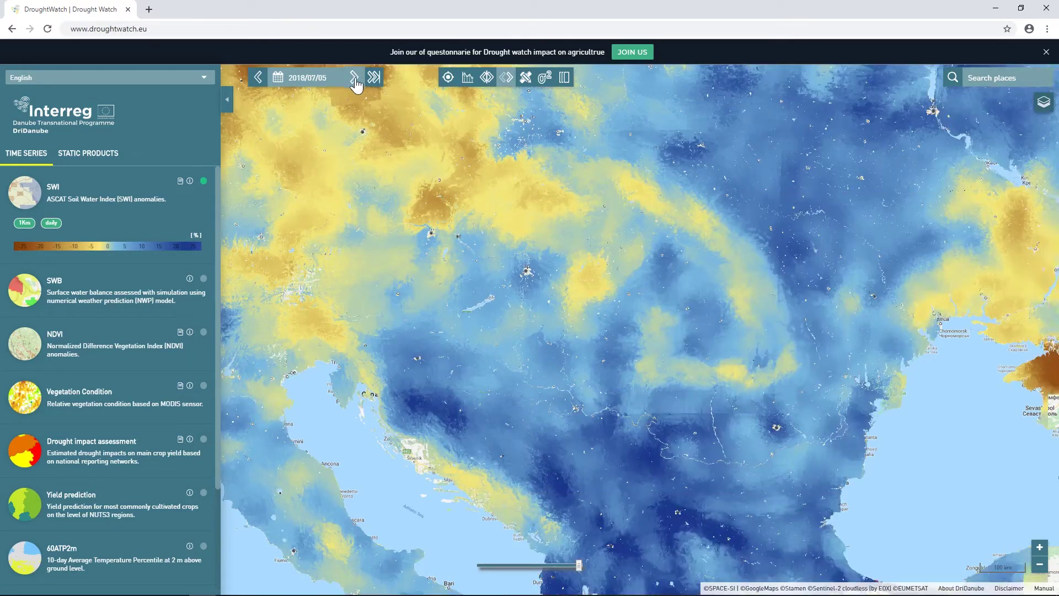
pyautogui.moveTo(383, 121); pyautogui.dragTo(438, 217)
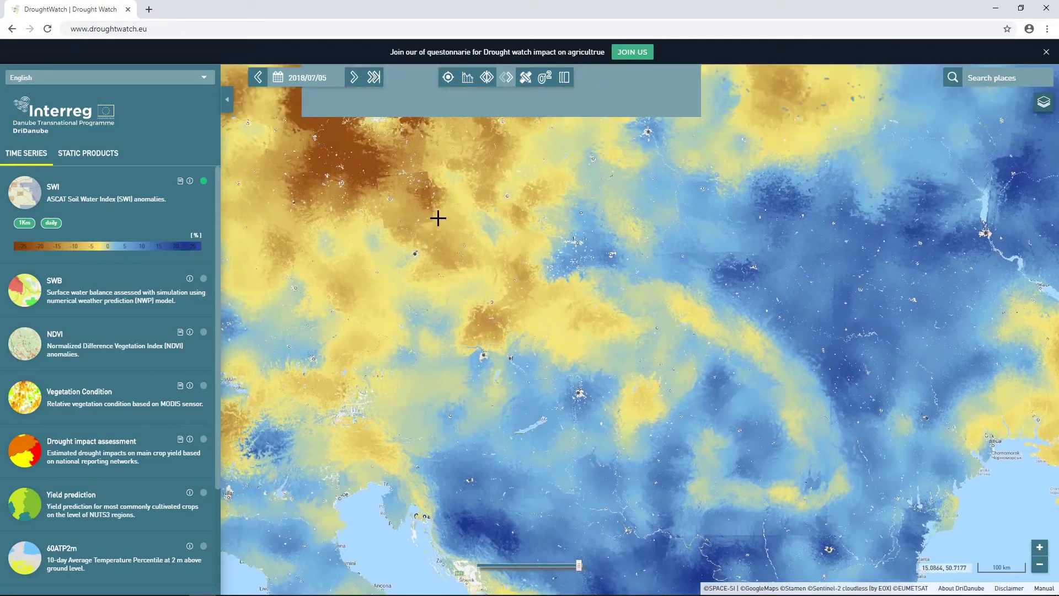
pyautogui.moveTo(464, 269); pyautogui.dragTo(456, 249)
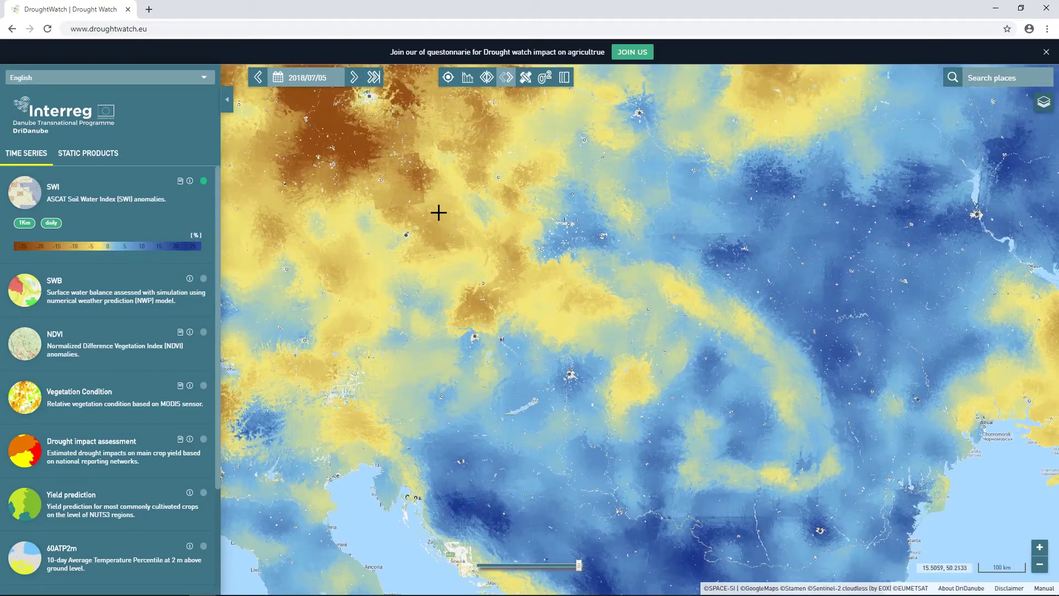
# Step: Choose SWI dates from the calendar at longer intervals, showing 12 July 2018 and finally 21 July 2018
pyautogui.click(339, 78)
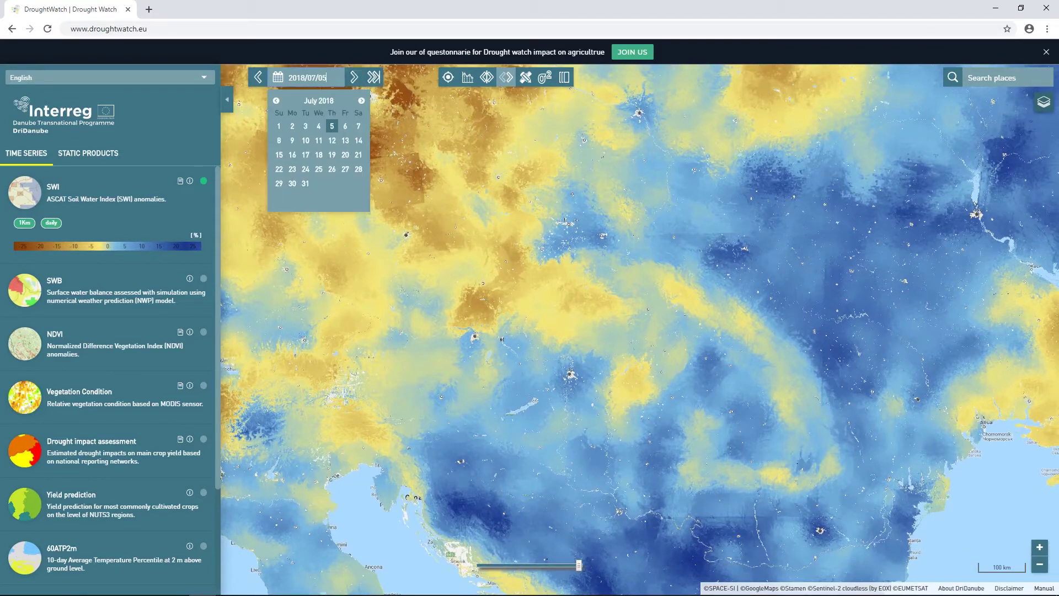
pyautogui.click(333, 140)
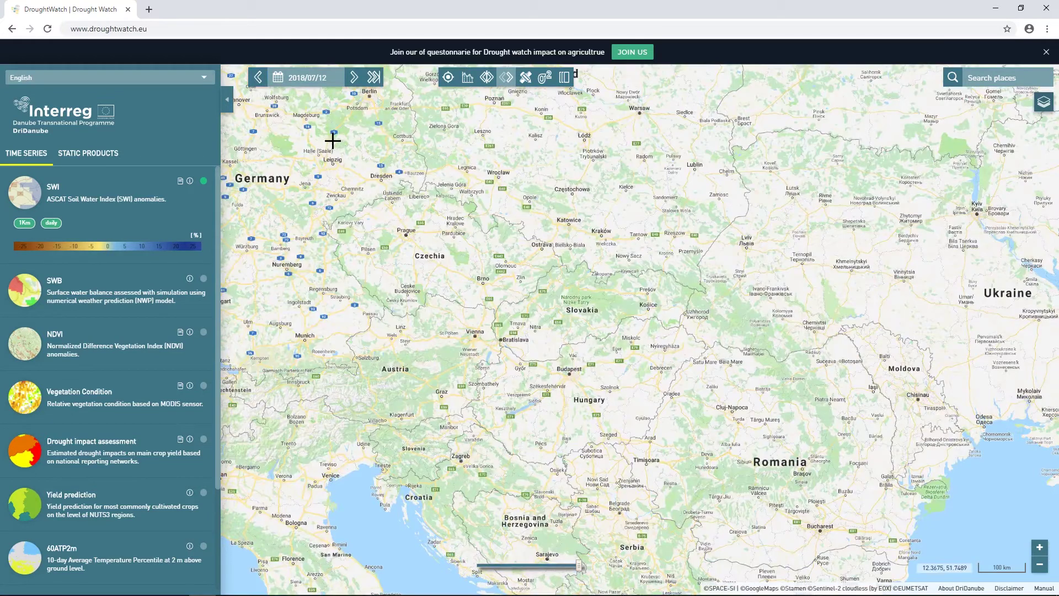
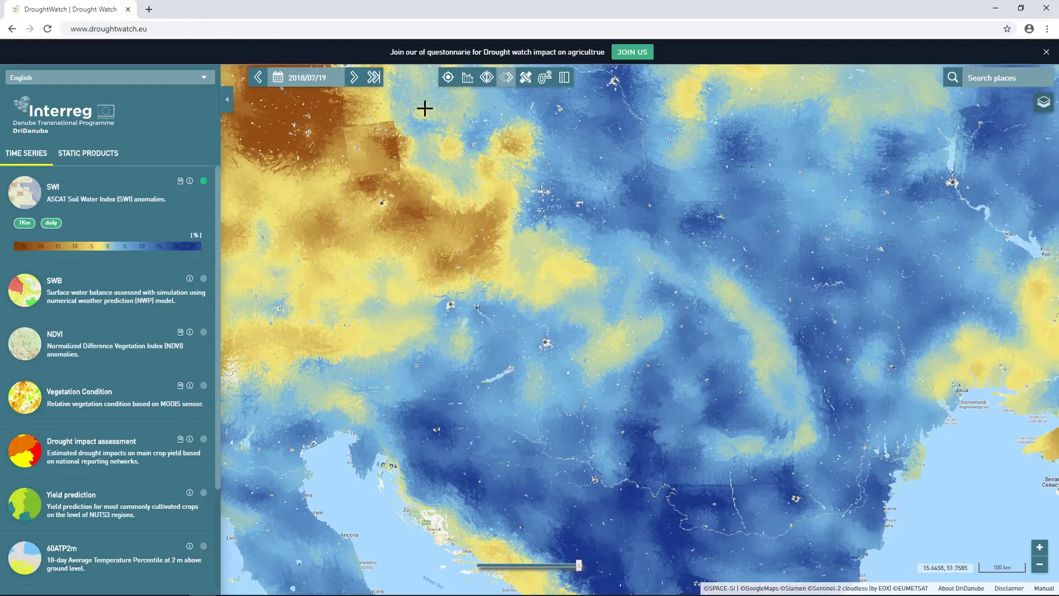
pyautogui.click(307, 77)
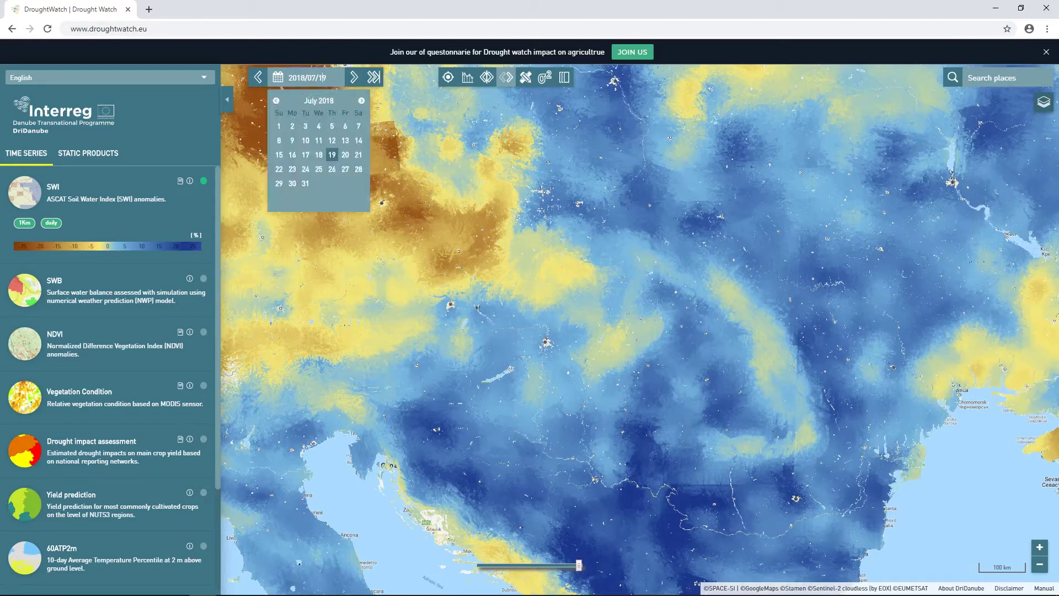
pyautogui.click(358, 156)
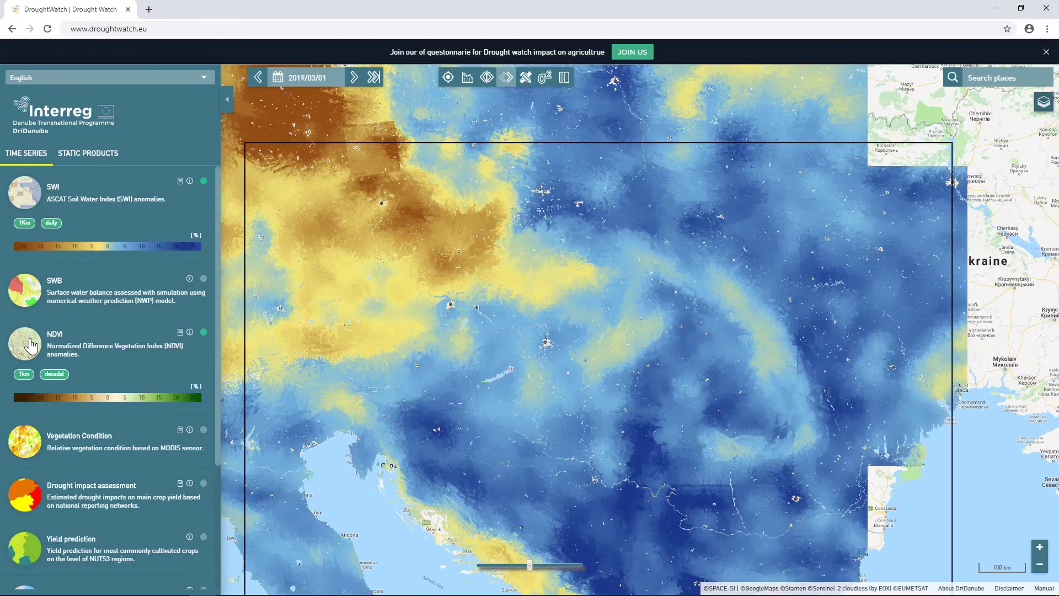
# Step: Set the date of the overlaid NDVI layer to 21 July 2018 to match the SWI layer
pyautogui.moveTo(428, 350); pyautogui.dragTo(426, 296)
pyautogui.click(323, 77)
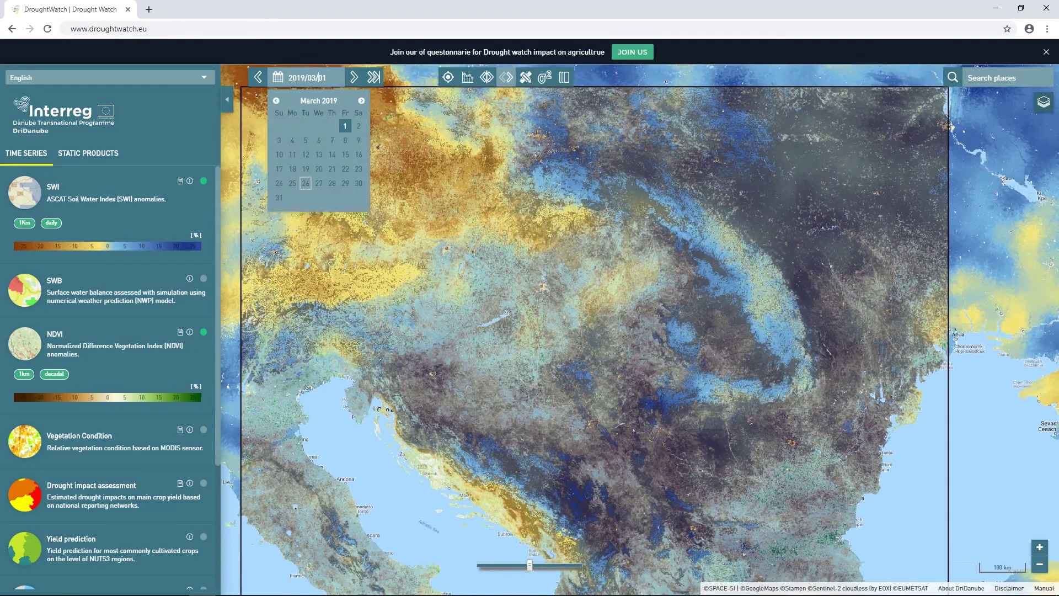
pyautogui.click(276, 101)
pyautogui.click(277, 101)
pyautogui.click(276, 101)
pyautogui.click(277, 101)
pyautogui.click(277, 101)
pyautogui.click(276, 101)
pyautogui.click(277, 101)
pyautogui.click(277, 101)
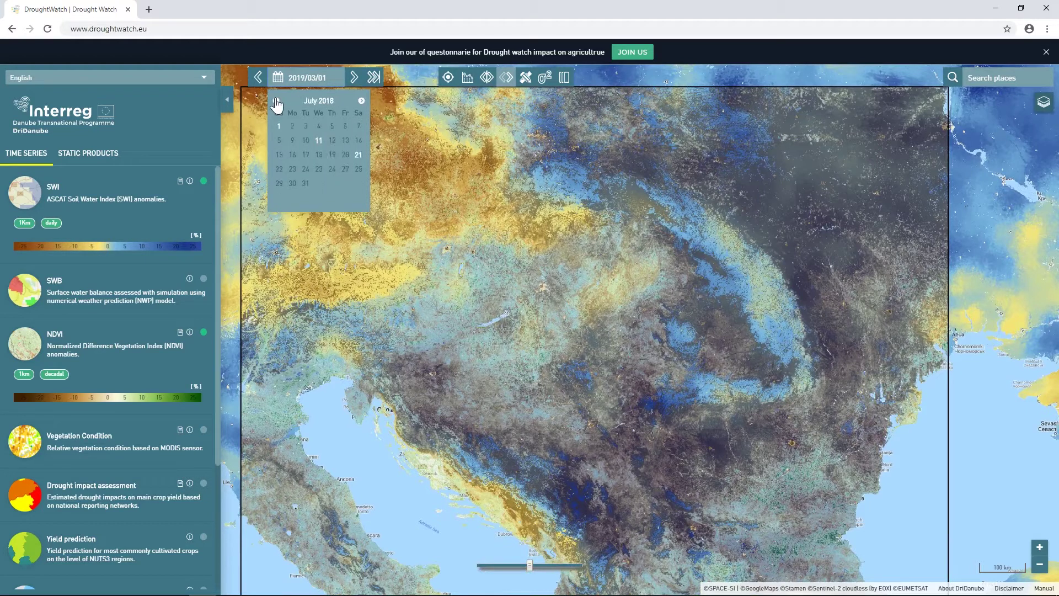
pyautogui.click(358, 155)
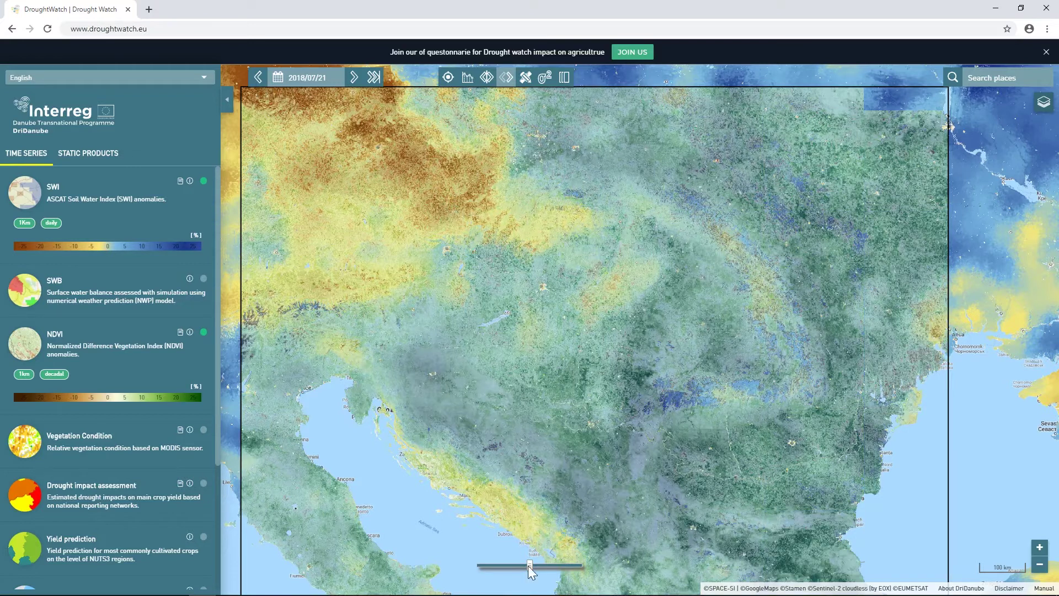
# Step: Set the NDVI overlay to about half opacity and swipe it to the middle of the map against the SWI layer
pyautogui.moveTo(529, 565); pyautogui.dragTo(539, 566)
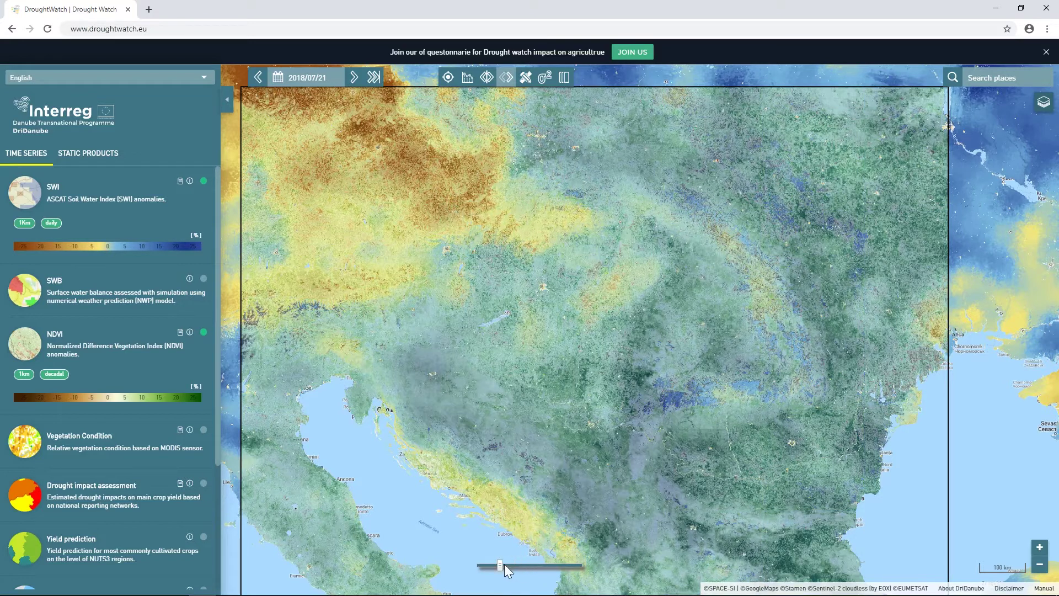
pyautogui.moveTo(499, 568); pyautogui.dragTo(532, 567)
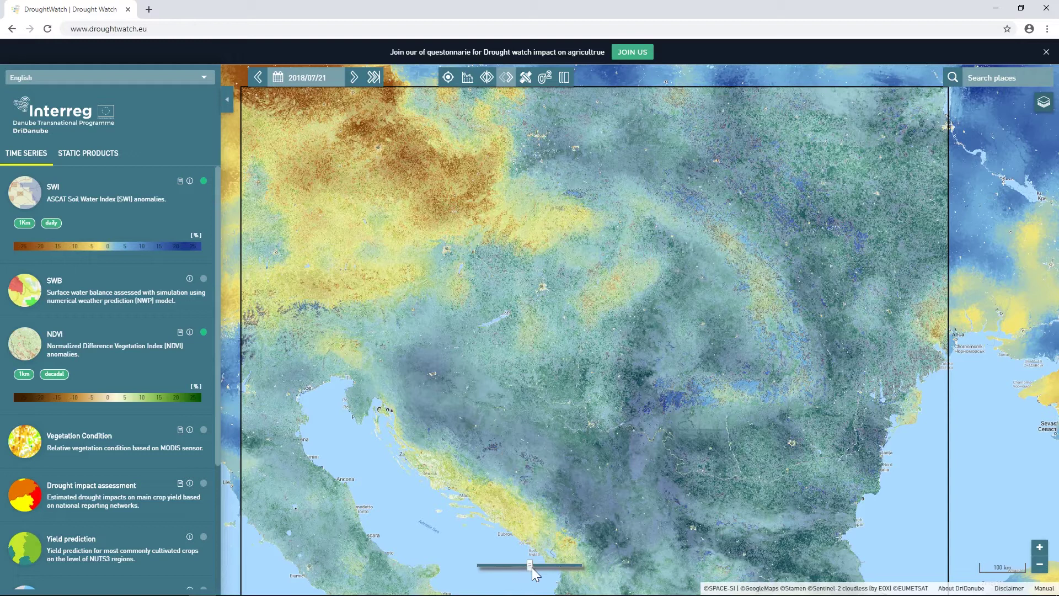
pyautogui.click(488, 82)
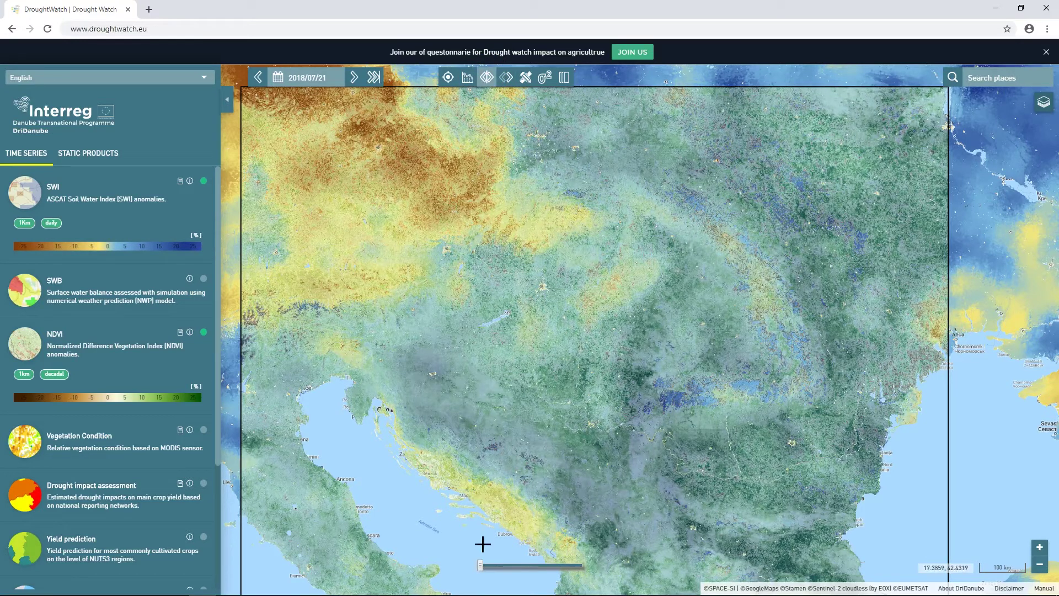
pyautogui.moveTo(528, 571); pyautogui.dragTo(532, 571)
# Step: Compare SWI and NDVI anomalies along the swipe boundary across Central and Southeastern Europe, and restore the full NDVI overlay
pyautogui.moveTo(574, 453); pyautogui.dragTo(610, 469)
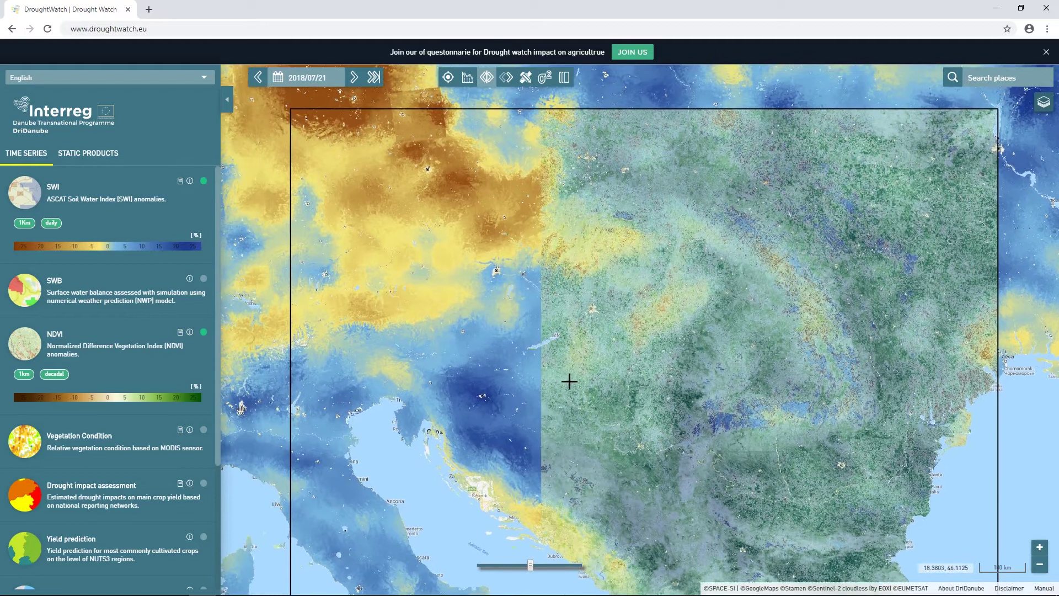
pyautogui.moveTo(570, 381); pyautogui.dragTo(601, 397)
pyautogui.moveTo(630, 364); pyautogui.dragTo(663, 344)
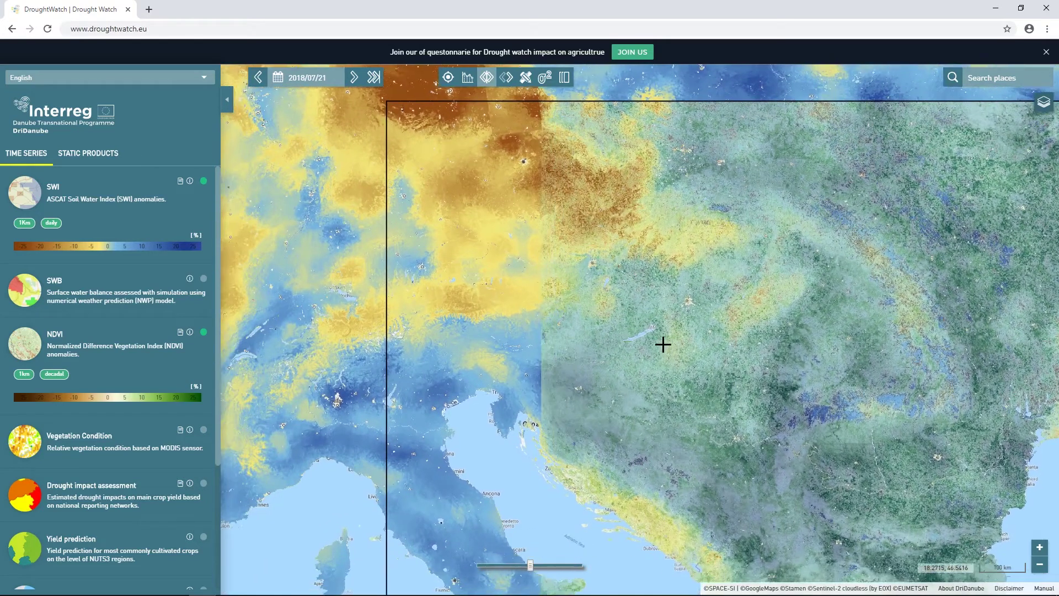
pyautogui.moveTo(617, 313); pyautogui.dragTo(660, 334)
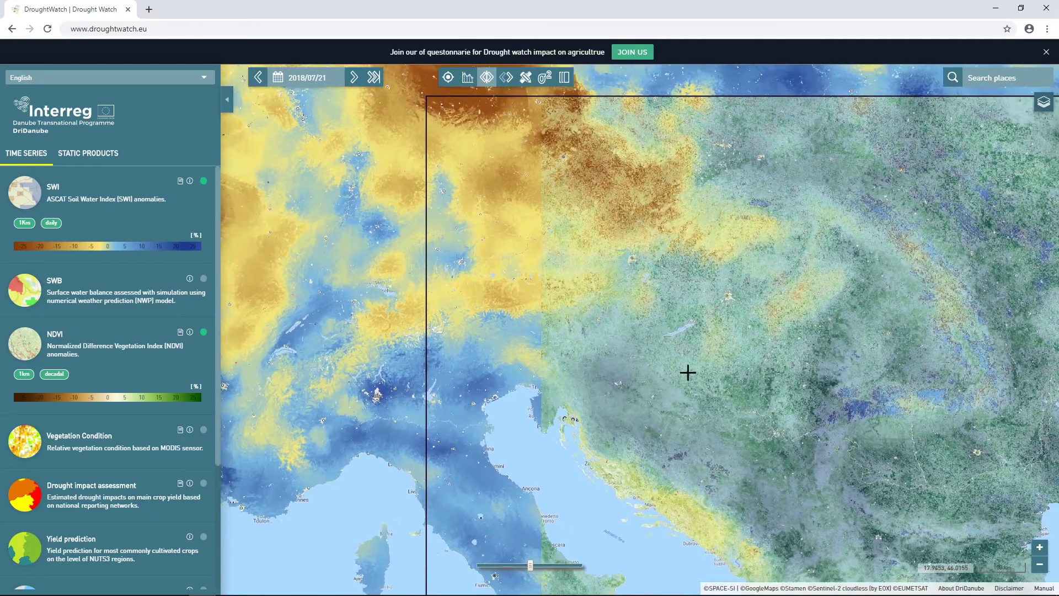
pyautogui.moveTo(687, 373); pyautogui.dragTo(631, 337)
pyautogui.moveTo(702, 379); pyautogui.dragTo(623, 340)
pyautogui.moveTo(614, 295); pyautogui.dragTo(639, 324)
pyautogui.moveTo(612, 268); pyautogui.dragTo(566, 309)
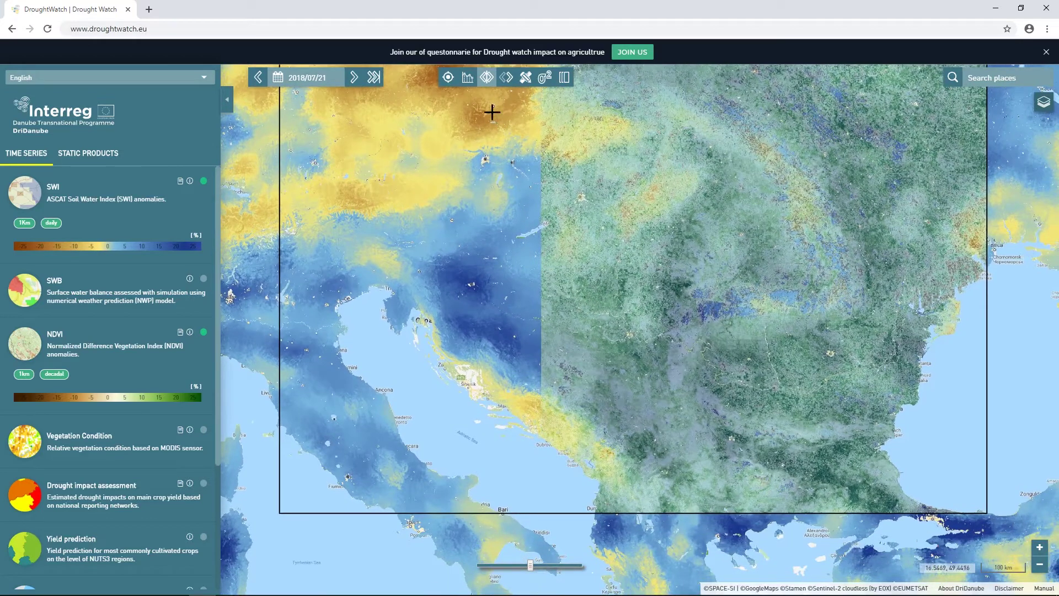
pyautogui.moveTo(532, 563); pyautogui.dragTo(480, 565)
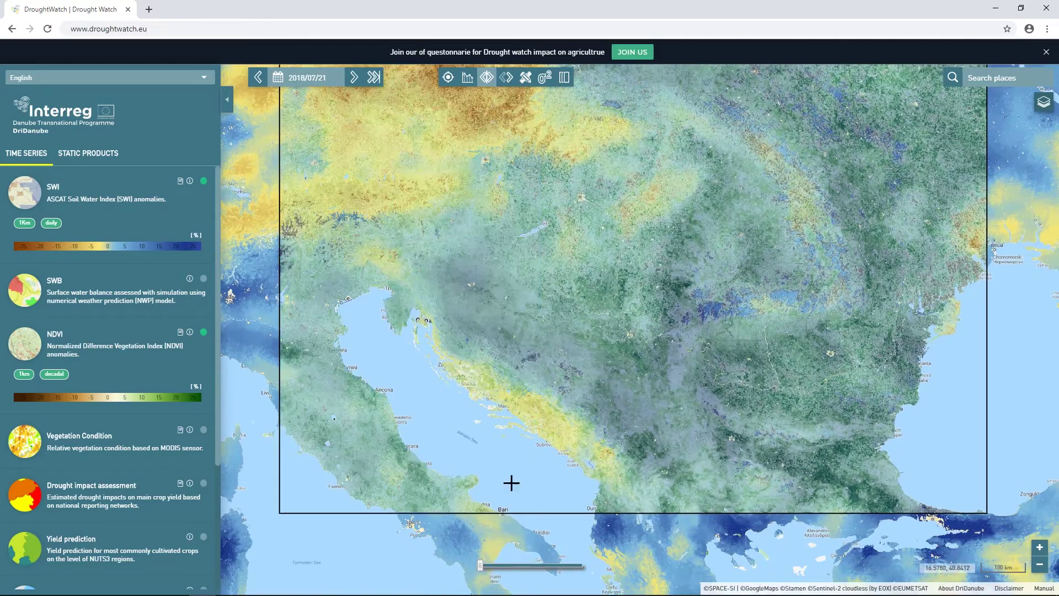
pyautogui.click(486, 78)
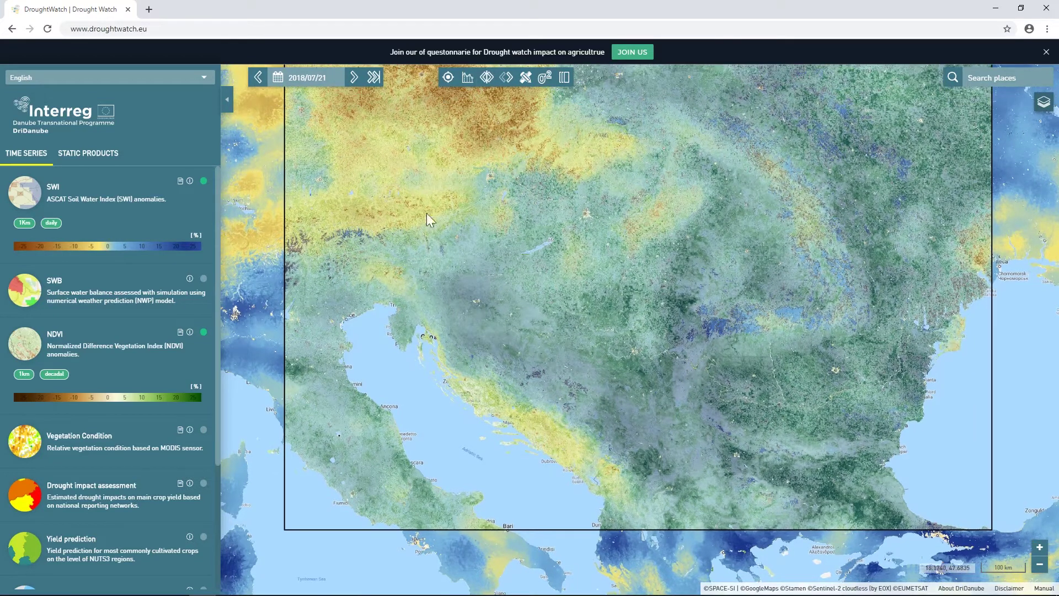
# Step: Display the Drought impact assessment layer and go back through its weekly reports to 30 December 2018
pyautogui.click(22, 502)
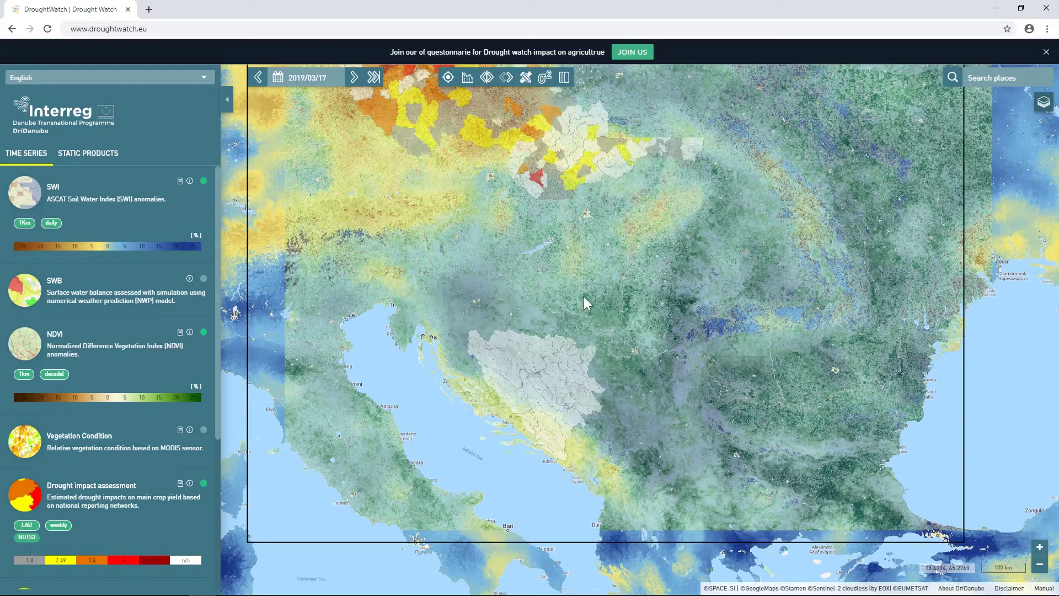
pyautogui.moveTo(587, 244); pyautogui.dragTo(619, 306)
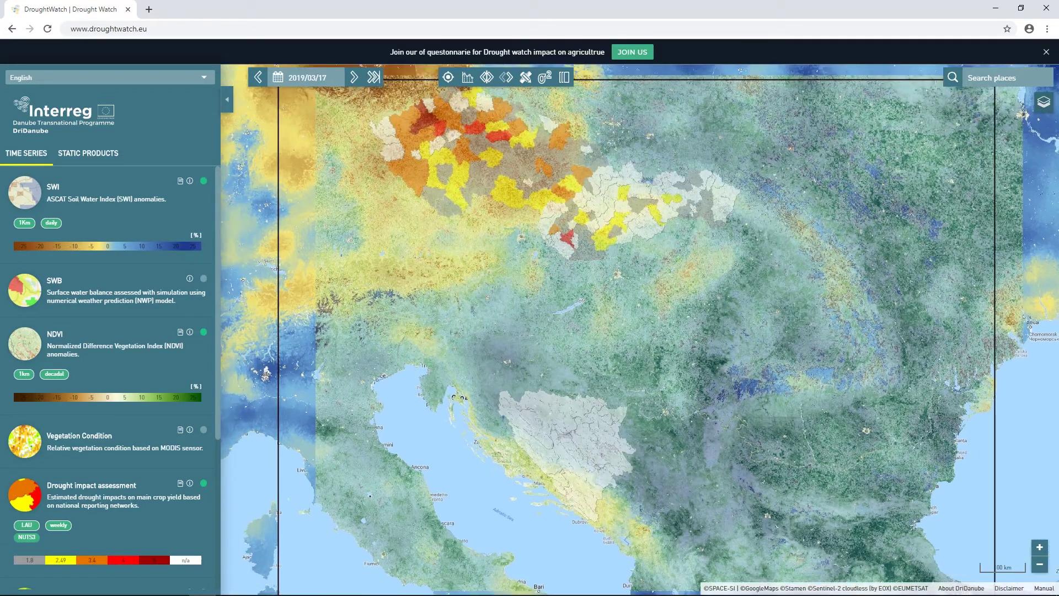
pyautogui.click(259, 79)
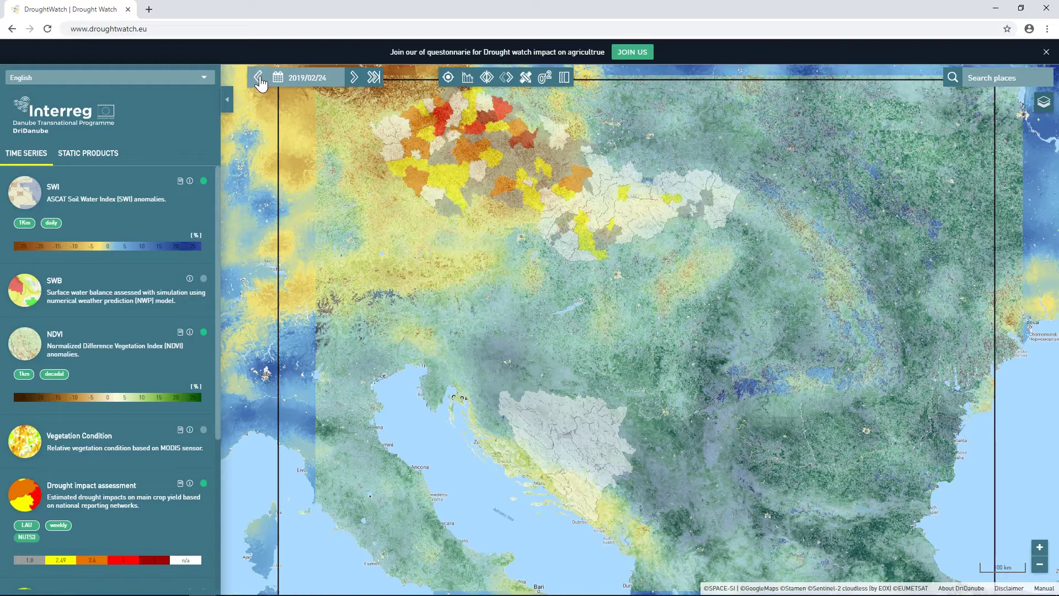
pyautogui.click(259, 78)
pyautogui.click(259, 79)
pyautogui.click(259, 79)
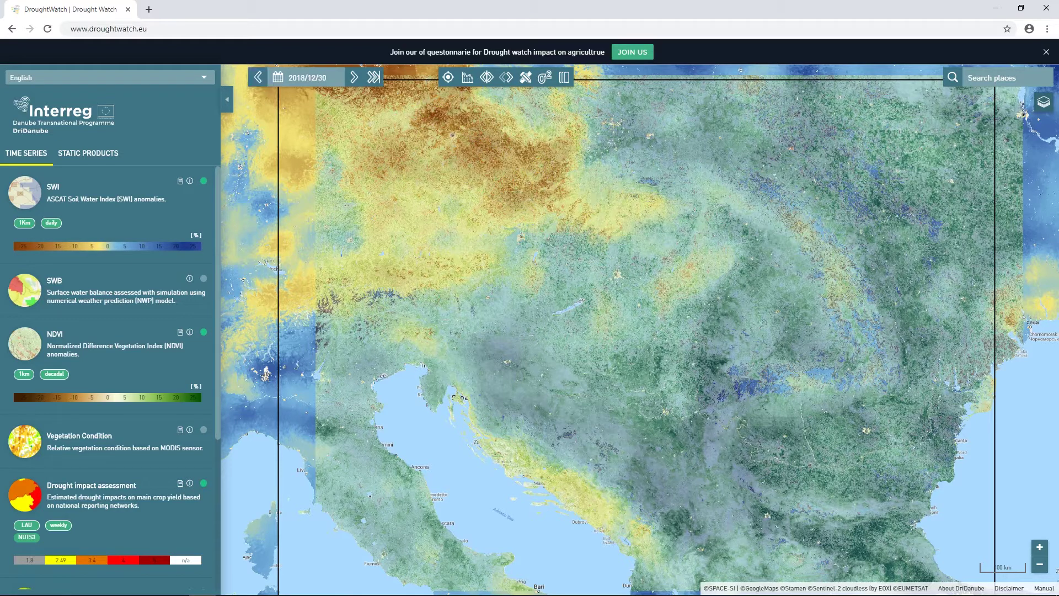
# Step: Set the Drought impact assessment date to 15 July 2018 from the calendar
pyautogui.click(278, 78)
pyautogui.click(276, 101)
pyautogui.click(276, 101)
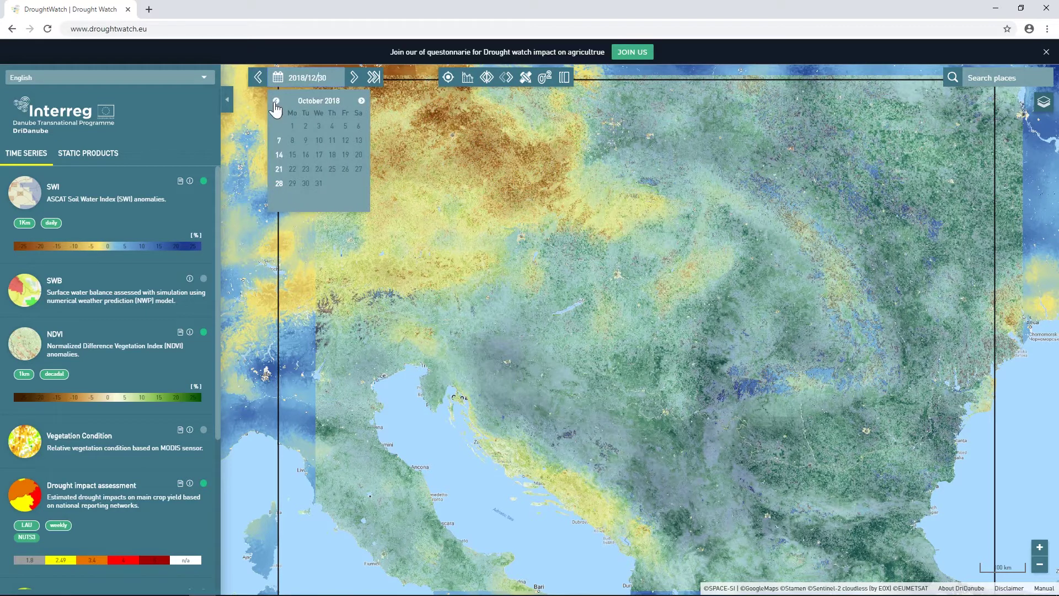
pyautogui.click(276, 101)
pyautogui.click(276, 101)
pyautogui.click(276, 101)
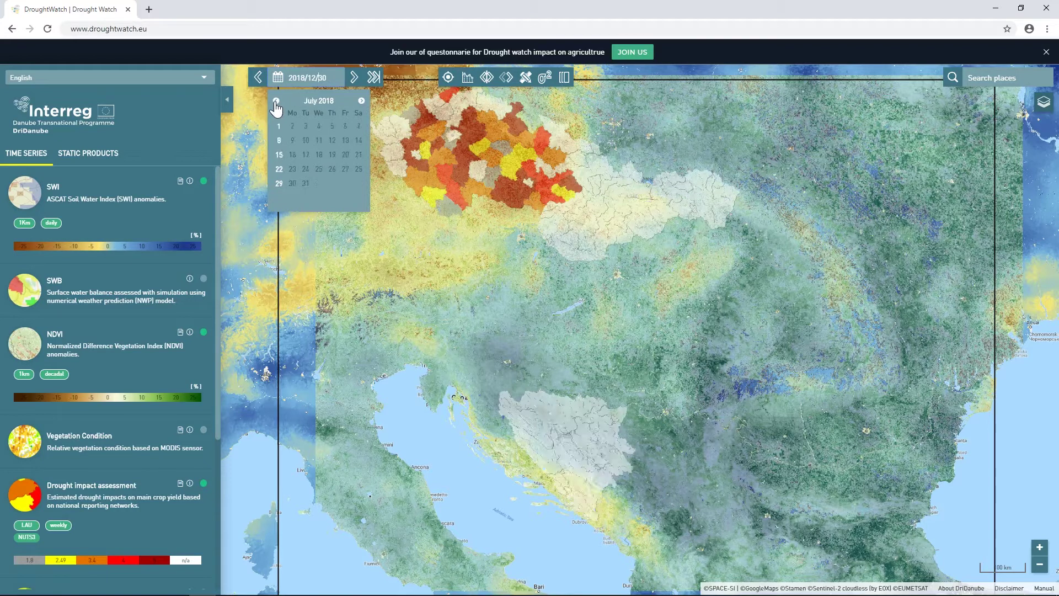
pyautogui.click(280, 156)
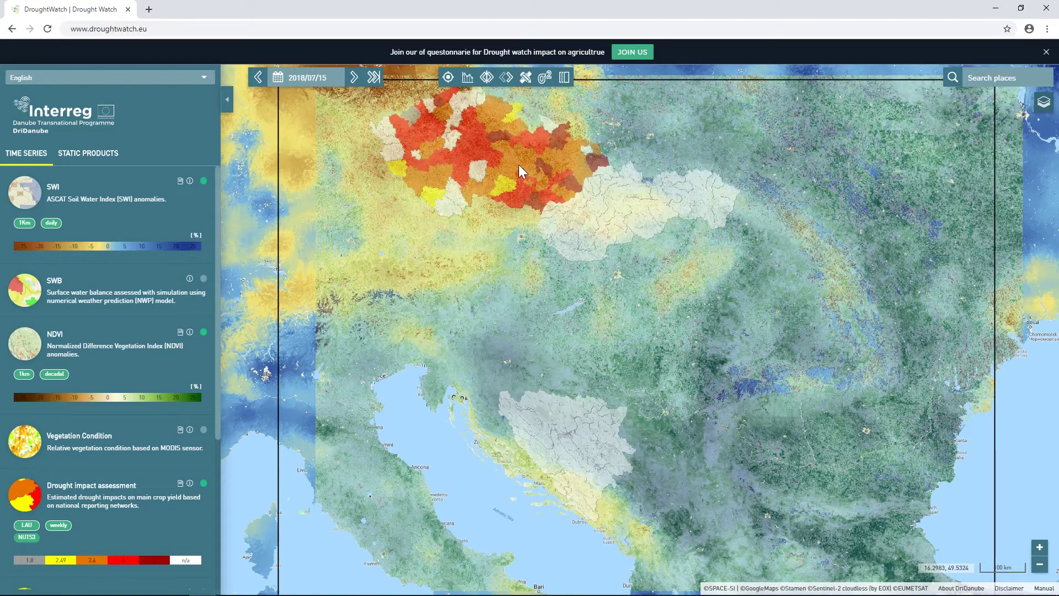
# Step: Raise the Drought impact assessment layer to full opacity using the transparency tool
pyautogui.scroll(3, 519, 164)
pyautogui.click(506, 78)
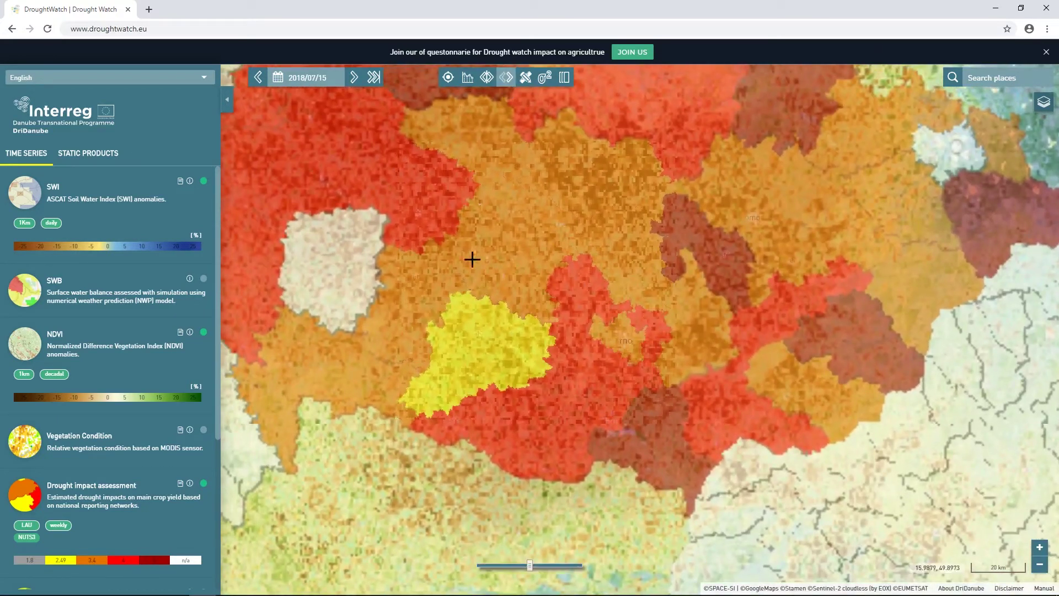
pyautogui.moveTo(531, 566); pyautogui.dragTo(580, 568)
pyautogui.scroll(-2, 513, 309)
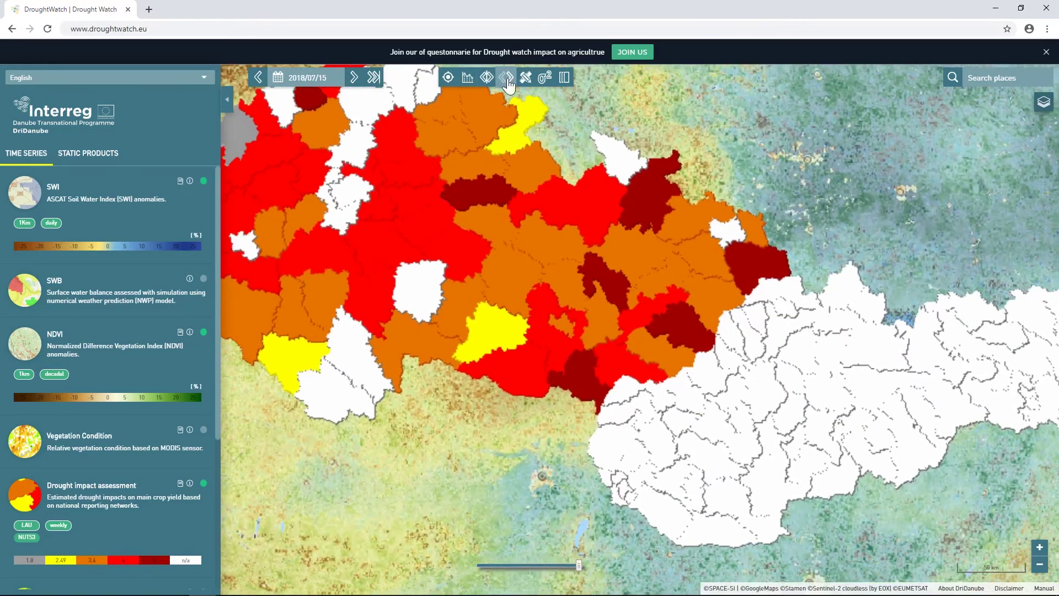
# Step: Switch the Drought impact assessment to NUTS3 level and inspect the reported regions across Southeastern Europe
pyautogui.moveTo(492, 133); pyautogui.dragTo(516, 135)
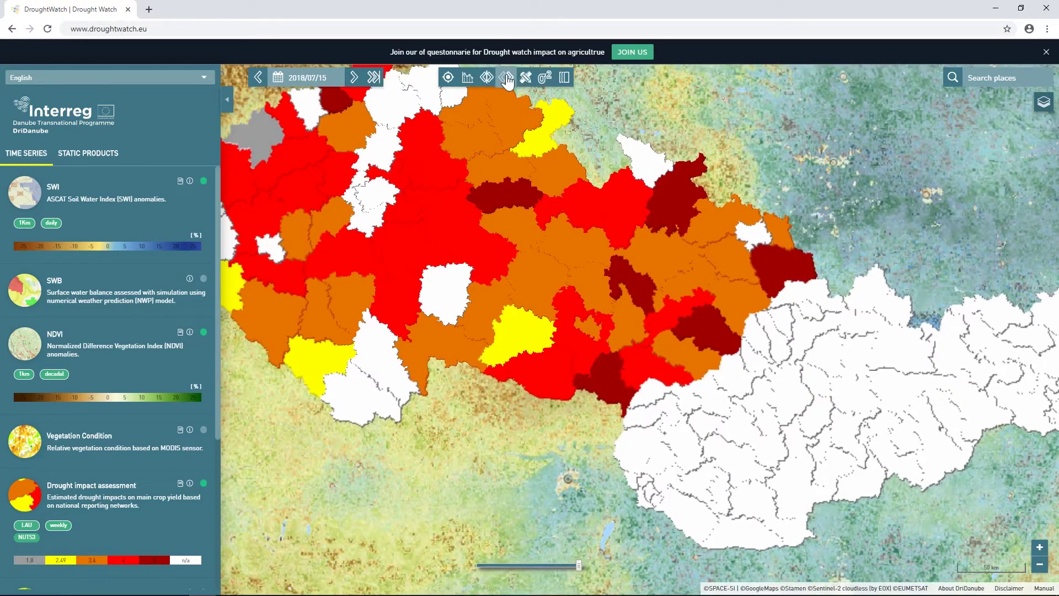
pyautogui.moveTo(522, 280); pyautogui.dragTo(526, 244)
pyautogui.moveTo(443, 439); pyautogui.dragTo(449, 313)
pyautogui.scroll(-1, 444, 383)
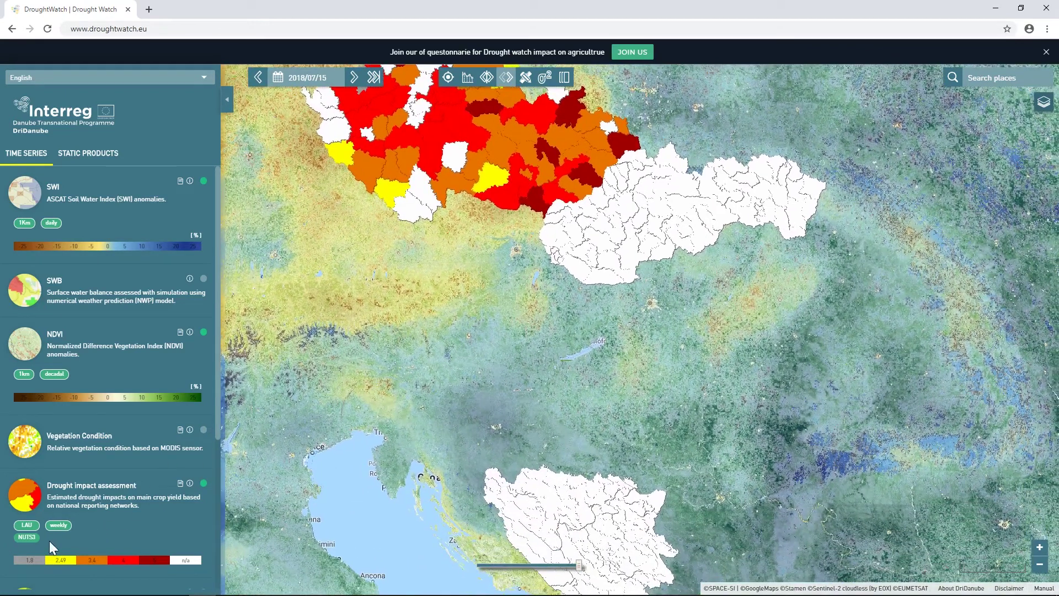
pyautogui.click(28, 538)
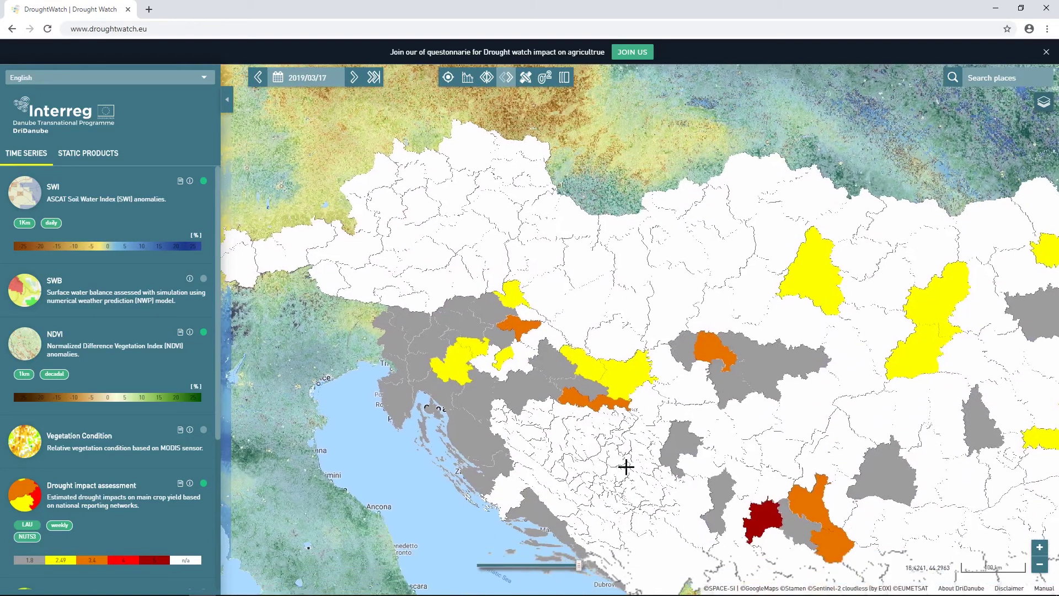
pyautogui.moveTo(627, 465); pyautogui.dragTo(554, 371)
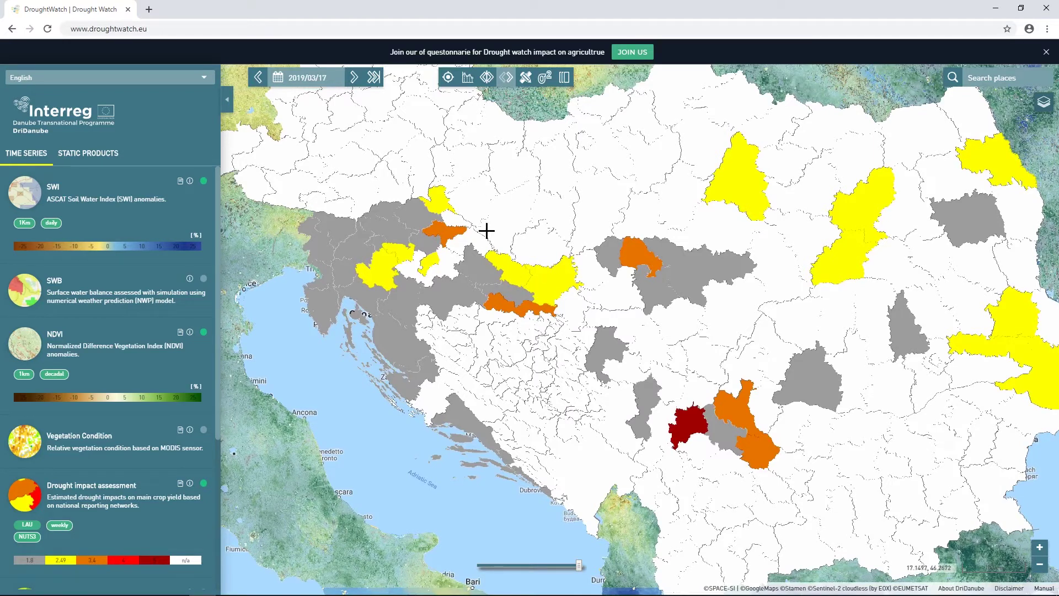
# Step: Turn off the Drought impact assessment and NDVI layers so only SWI is displayed
pyautogui.click(203, 484)
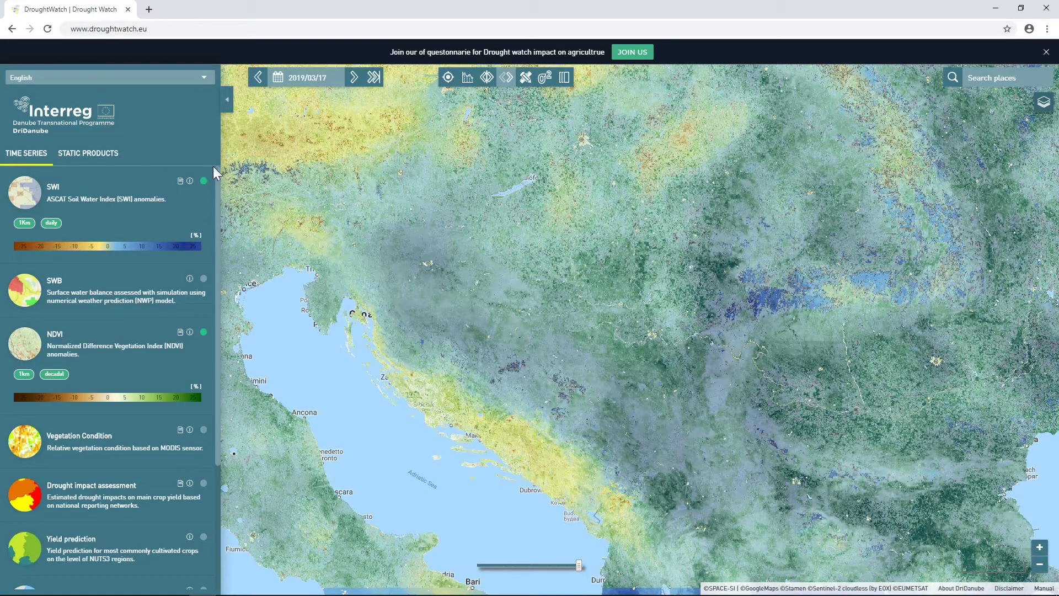
pyautogui.click(204, 333)
pyautogui.moveTo(386, 229); pyautogui.dragTo(419, 328)
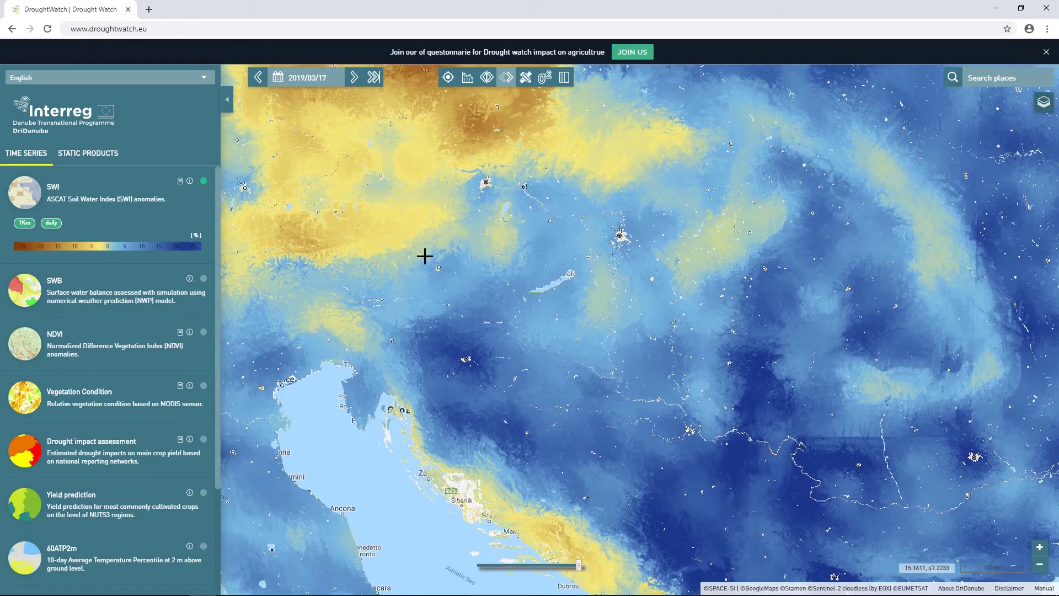
# Step: Turn the SWI layer off and on again to make its own dates selectable
pyautogui.click(324, 78)
pyautogui.click(362, 102)
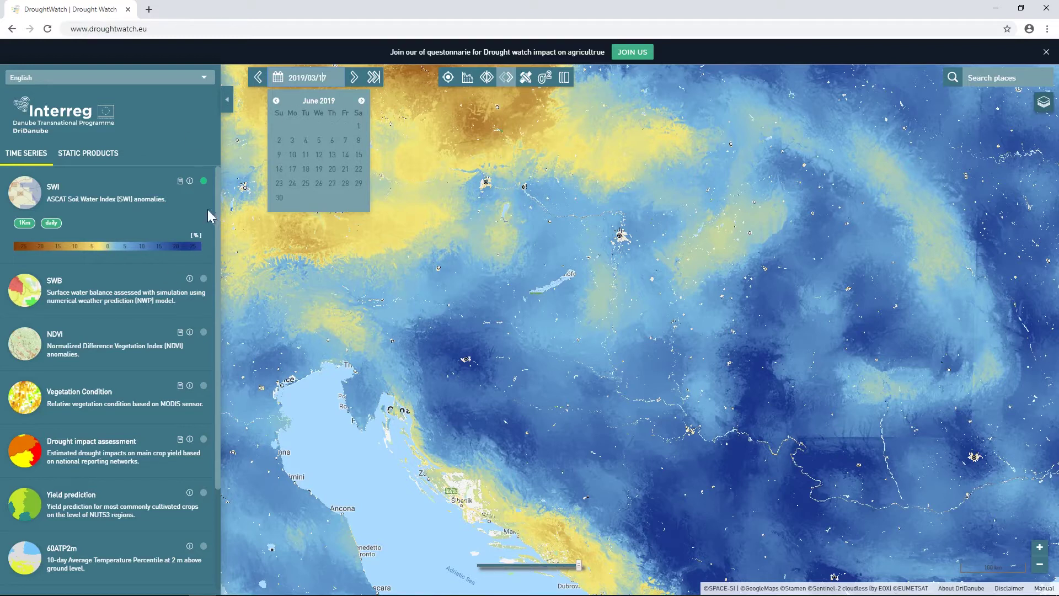
pyautogui.click(203, 181)
pyautogui.click(203, 181)
# Step: Select 1 October 2018 as the SWI date and examine the anomalies across Europe
pyautogui.click(305, 77)
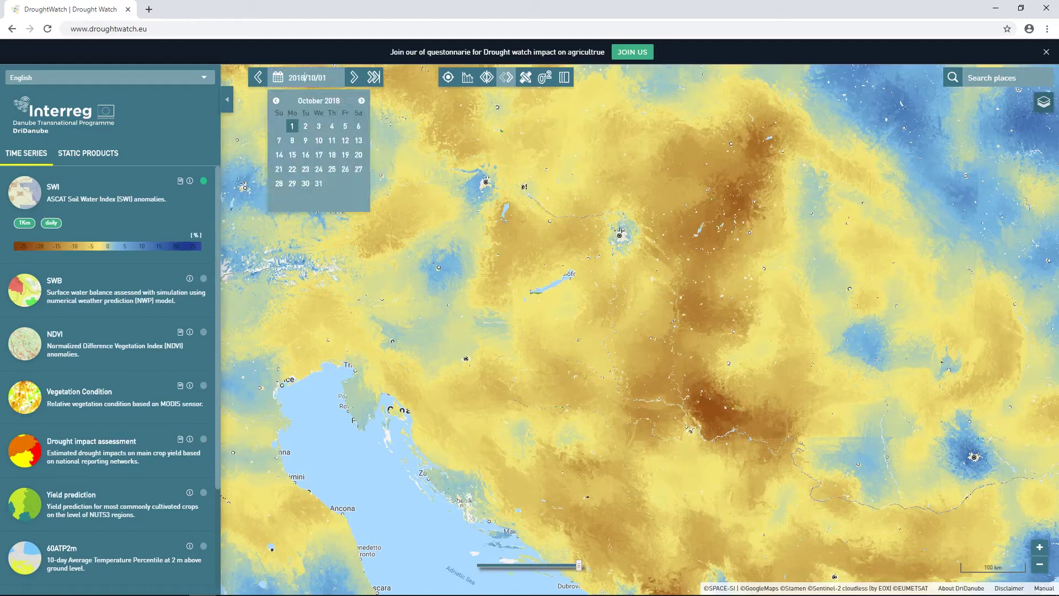
pyautogui.click(278, 102)
pyautogui.click(278, 102)
pyautogui.click(278, 102)
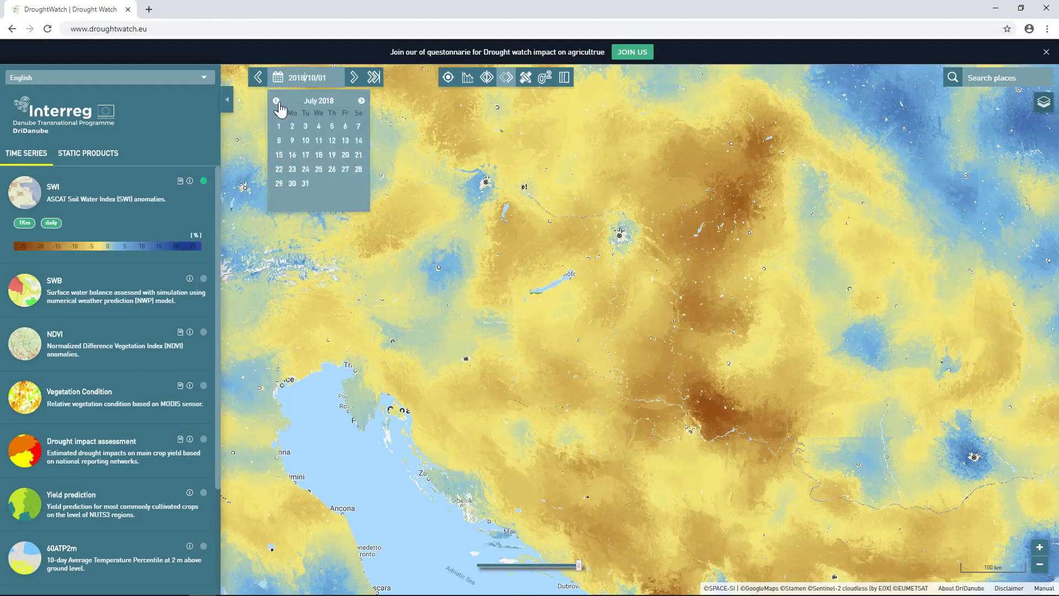
pyautogui.click(361, 101)
pyautogui.click(361, 101)
pyautogui.click(362, 101)
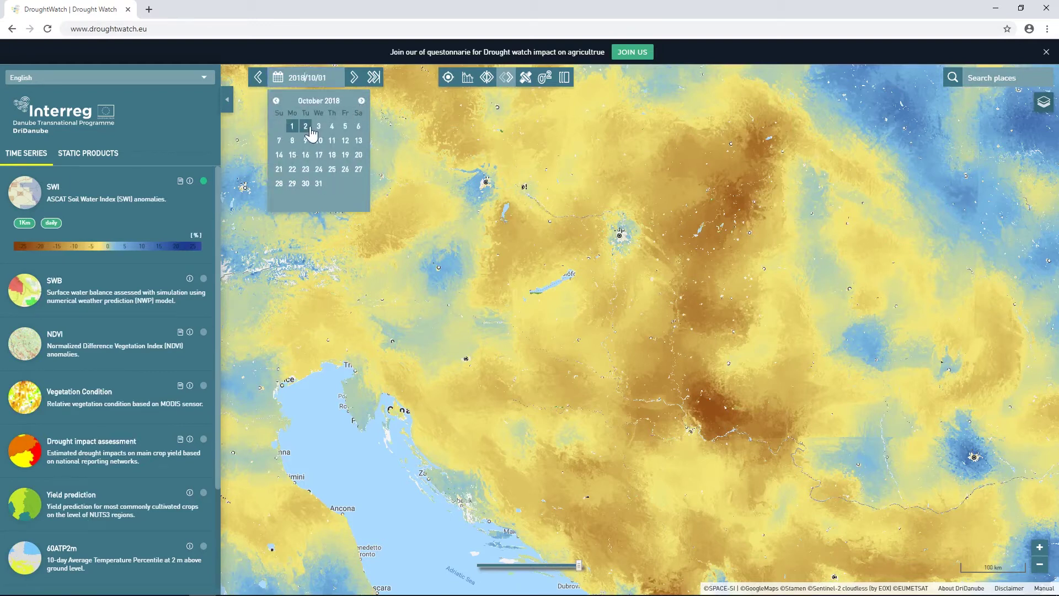
pyautogui.click(293, 126)
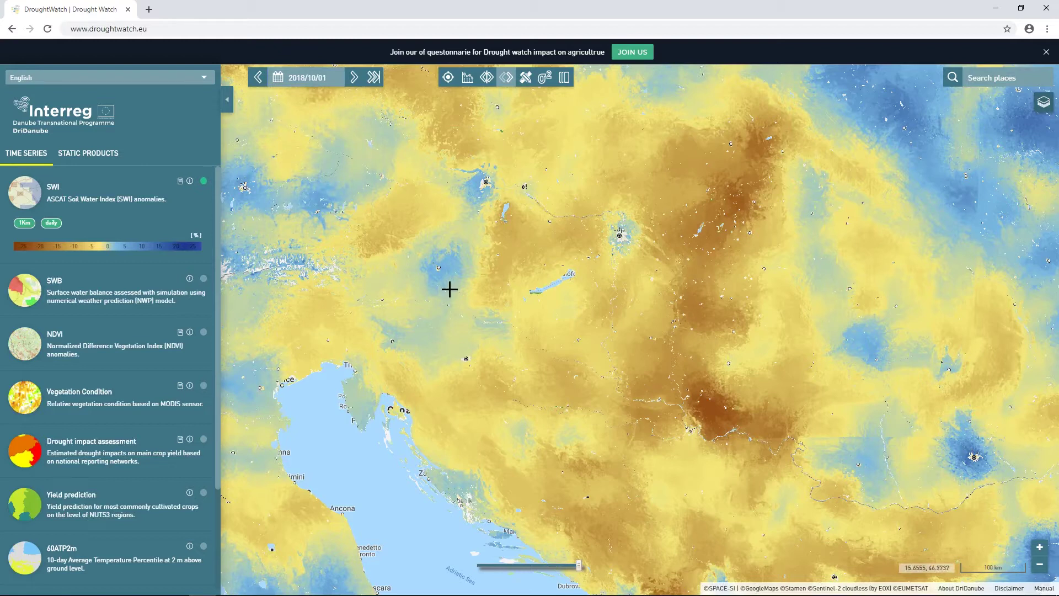
pyautogui.scroll(-3, 450, 290)
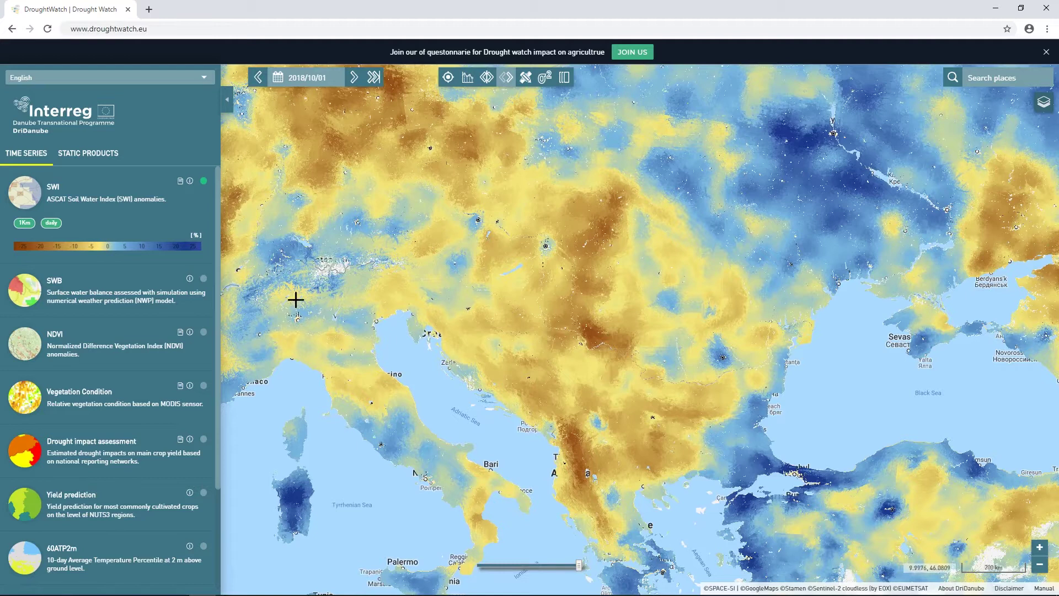
# Step: Overlay the NDVI layer on SWI and set its date to 1 October 2018
pyautogui.click(22, 352)
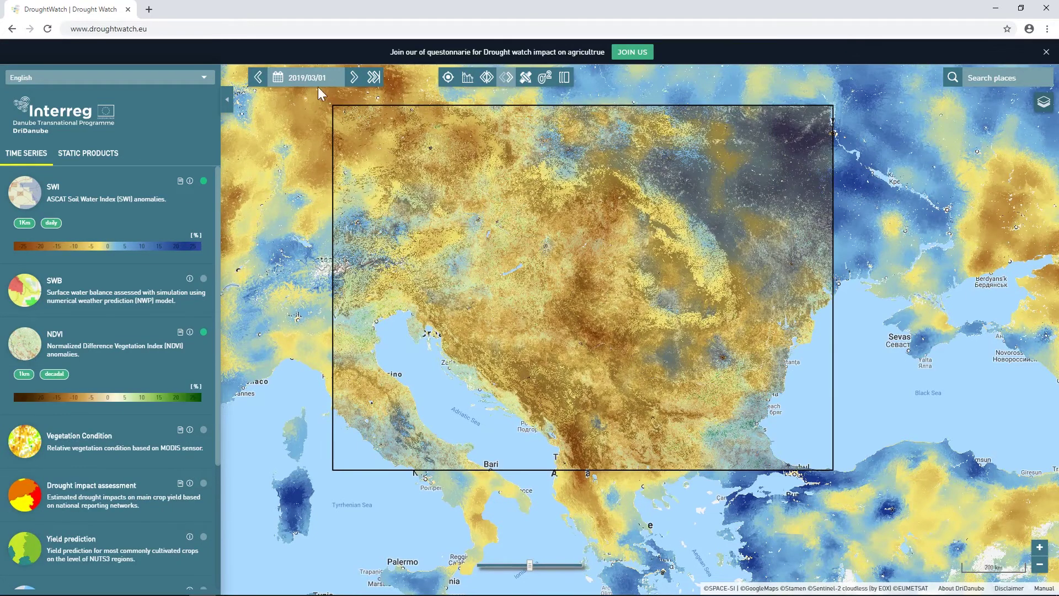
pyautogui.click(297, 78)
pyautogui.click(277, 101)
pyautogui.click(277, 101)
pyautogui.click(277, 101)
pyautogui.click(276, 102)
pyautogui.click(277, 101)
pyautogui.click(277, 101)
pyautogui.click(277, 101)
pyautogui.click(277, 102)
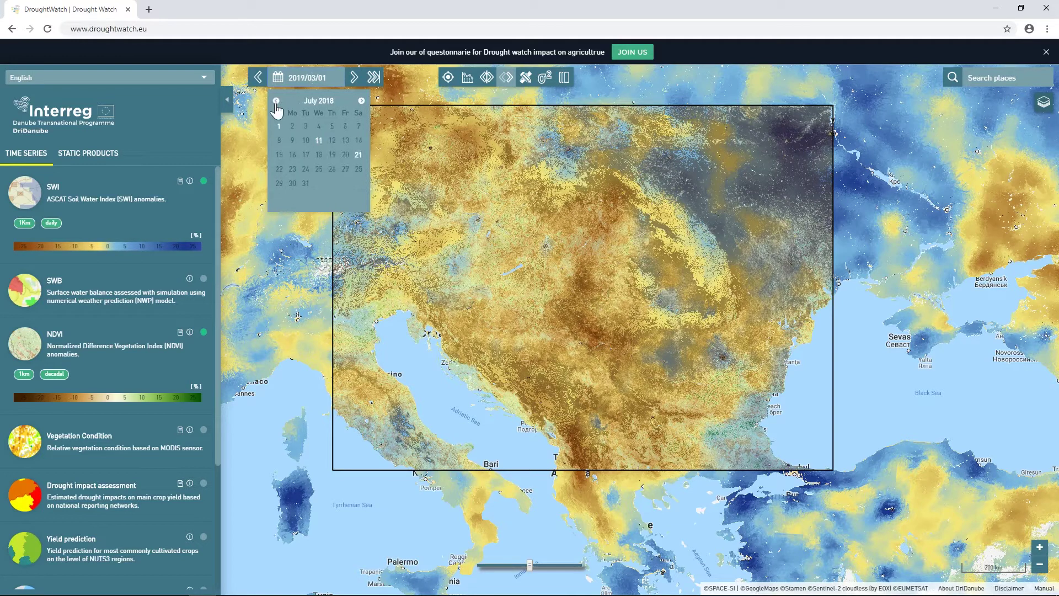
pyautogui.click(361, 101)
pyautogui.click(362, 101)
pyautogui.click(361, 101)
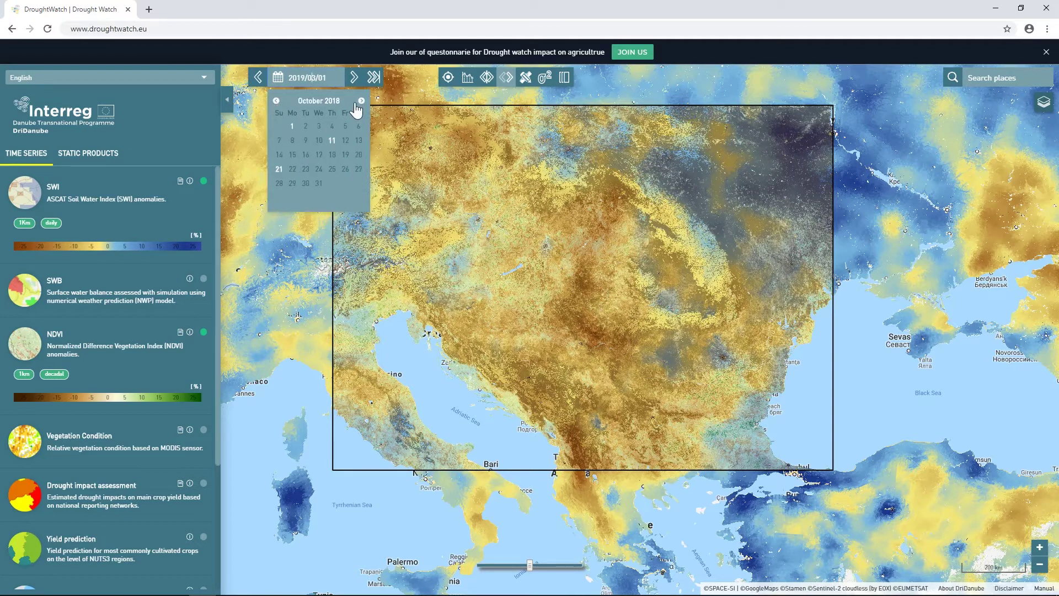
pyautogui.click(292, 127)
# Step: Make the NDVI overlay fully opaque above the SWI layer with the transparency tool
pyautogui.moveTo(508, 342); pyautogui.dragTo(482, 315)
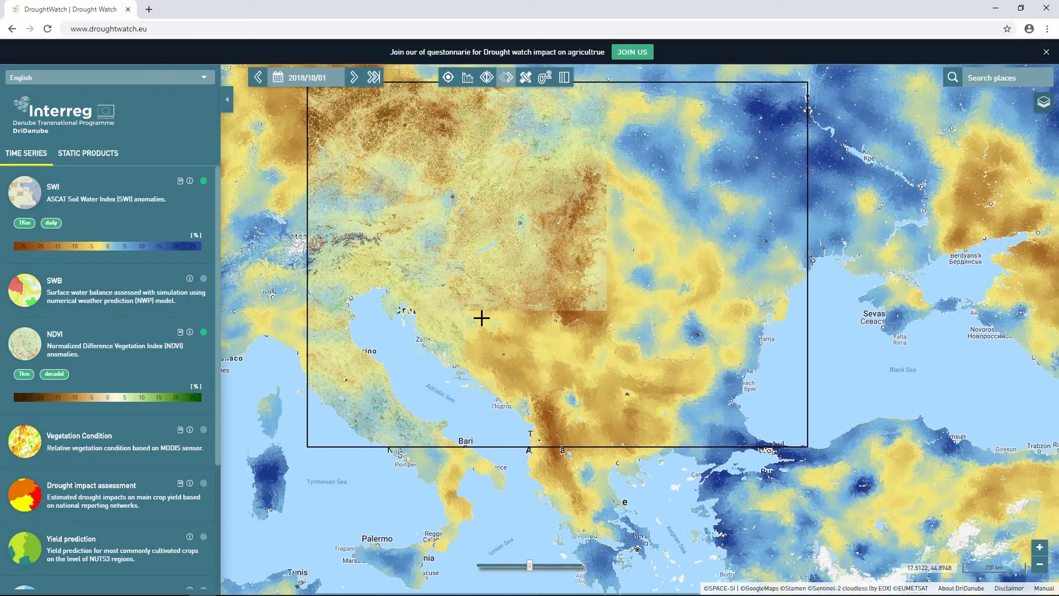
pyautogui.click(487, 77)
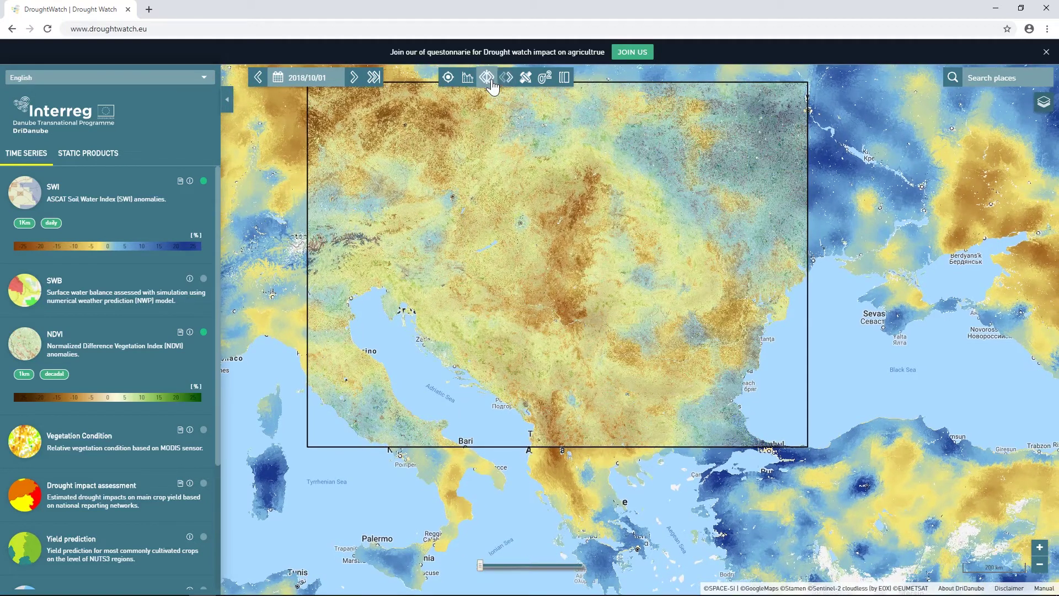
pyautogui.moveTo(483, 565)
pyautogui.mouseDown()
pyautogui.moveTo(579, 566)
pyautogui.moveTo(480, 549)
pyautogui.mouseUp()
pyautogui.click(506, 77)
pyautogui.moveTo(531, 569); pyautogui.dragTo(579, 566)
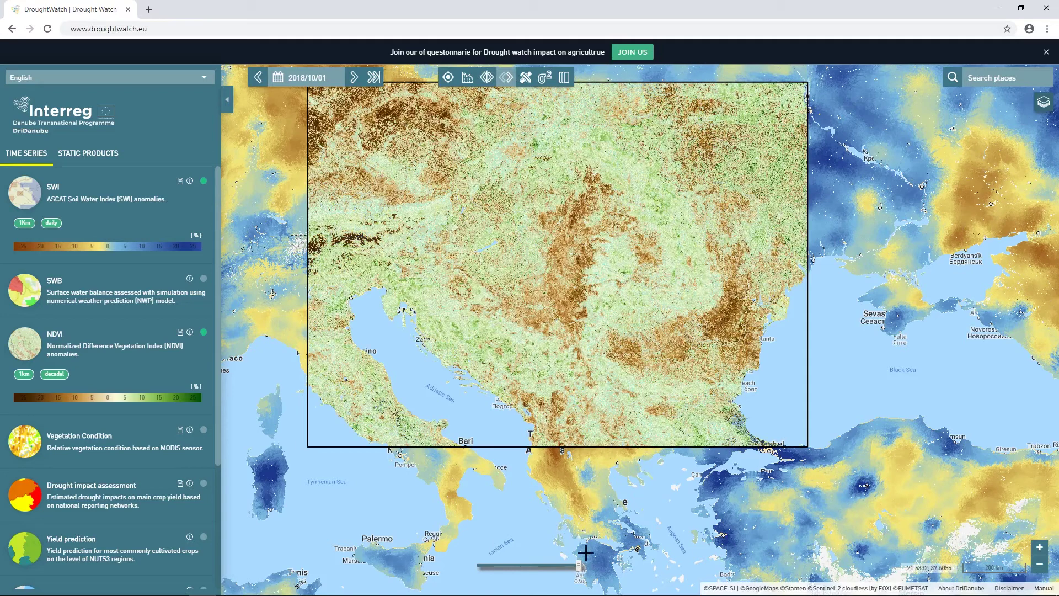
# Step: Compare SWI and NDVI over the Balkans and the Alps with the swipe tool, finishing with NDVI fully shown
pyautogui.moveTo(541, 380); pyautogui.dragTo(532, 355)
pyautogui.scroll(2, 532, 355)
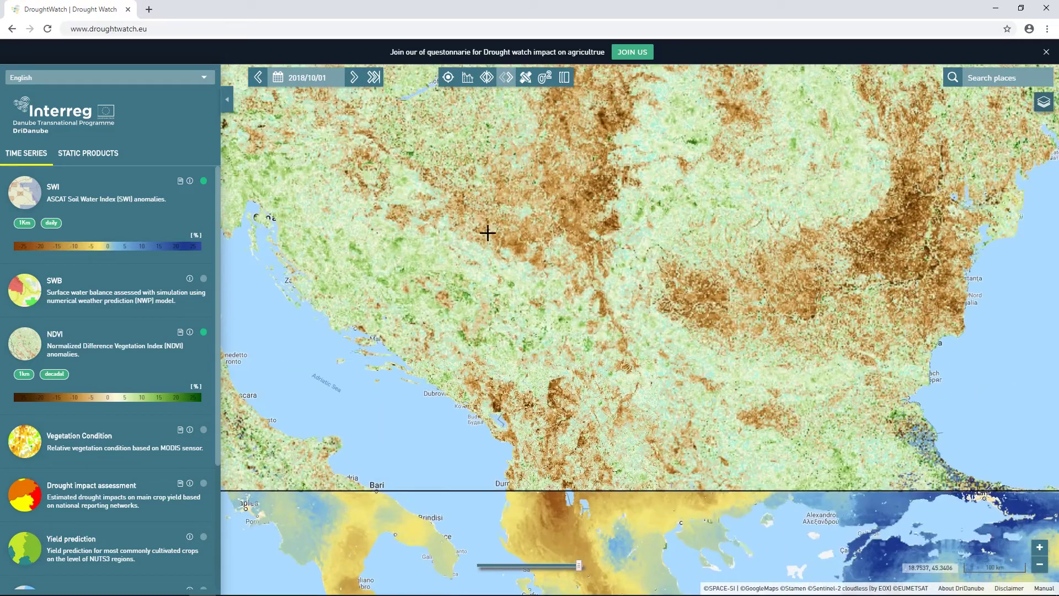
pyautogui.click(487, 77)
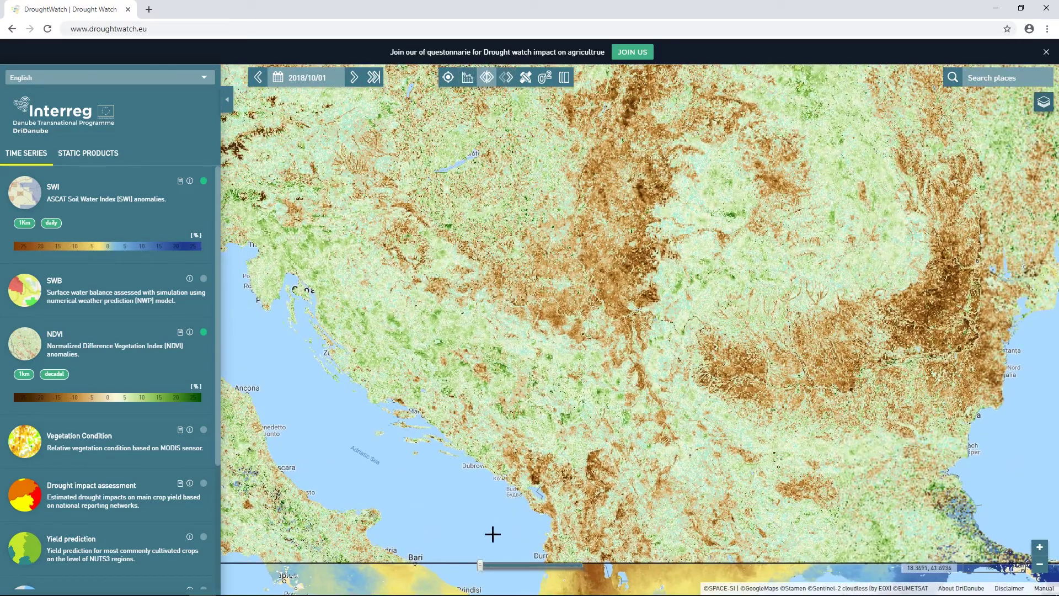
pyautogui.moveTo(498, 565); pyautogui.dragTo(542, 563)
pyautogui.moveTo(462, 358); pyautogui.dragTo(581, 413)
pyautogui.moveTo(428, 312); pyautogui.dragTo(523, 376)
pyautogui.moveTo(398, 231); pyautogui.dragTo(421, 258)
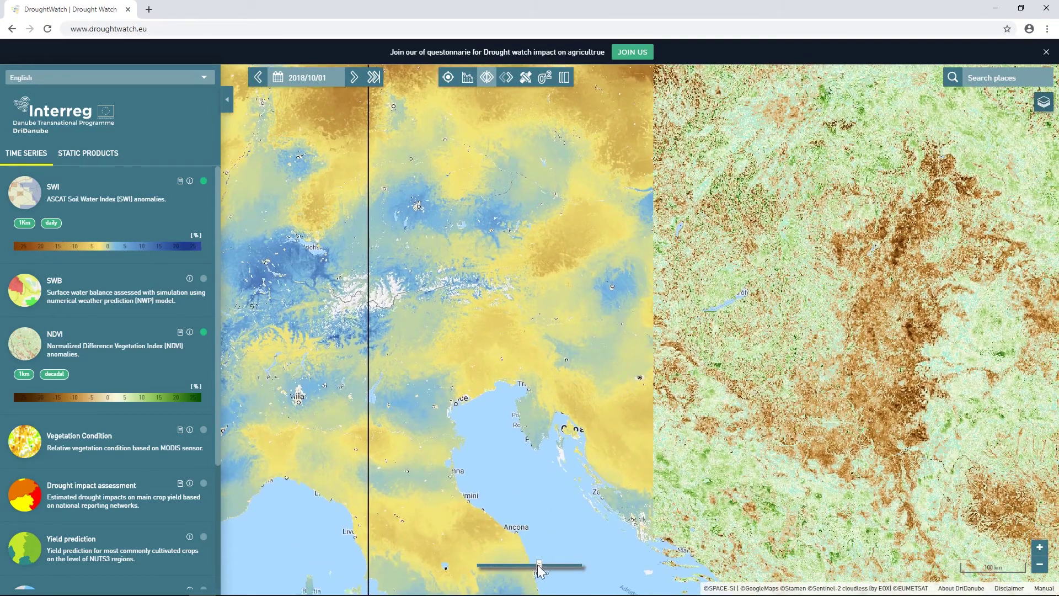
pyautogui.moveTo(539, 566); pyautogui.dragTo(480, 565)
# Step: Add the Drought impact assessment layer and set its date to 2 September 2018
pyautogui.click(30, 514)
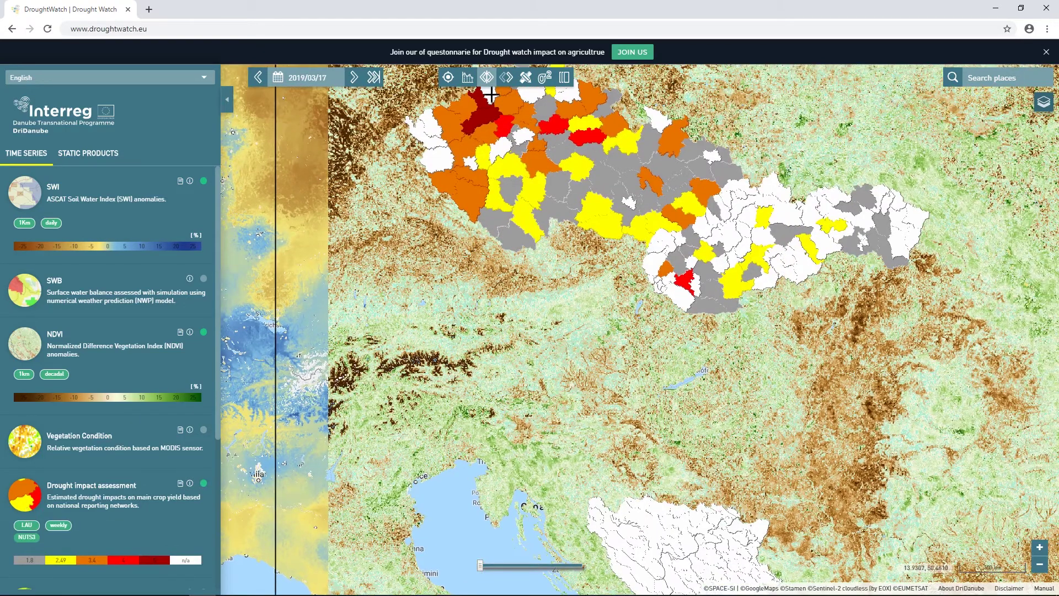
pyautogui.click(317, 78)
pyautogui.click(277, 102)
pyautogui.click(277, 102)
pyautogui.click(277, 102)
pyautogui.click(277, 102)
pyautogui.click(277, 102)
pyautogui.click(277, 102)
pyautogui.click(277, 102)
pyautogui.click(362, 102)
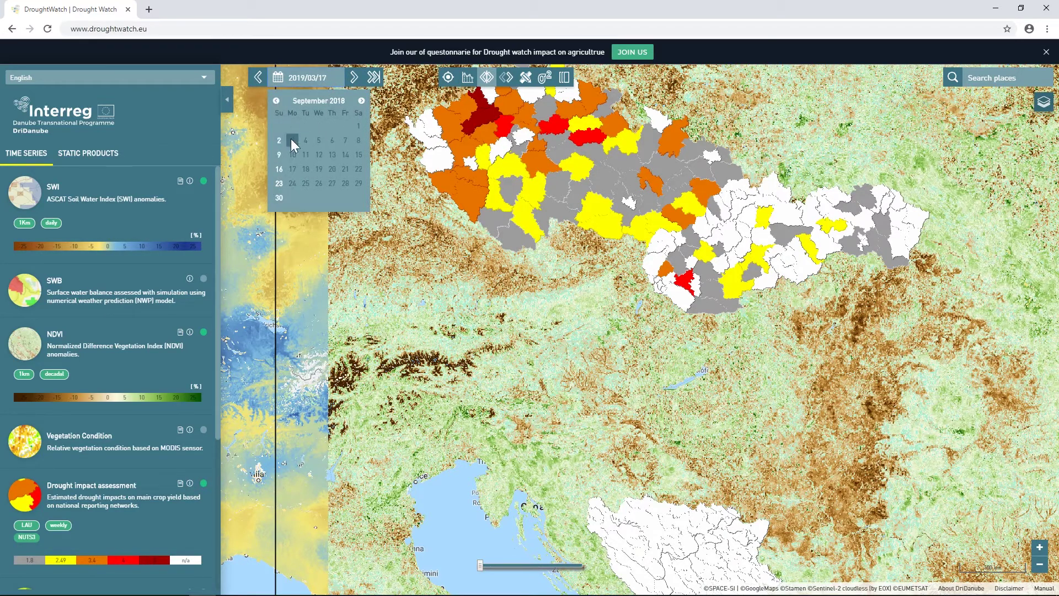
pyautogui.click(279, 142)
# Step: Query the SWI, NDVI and drought impact values at several points in and around the coloured Czech districts
pyautogui.moveTo(659, 346); pyautogui.dragTo(573, 277)
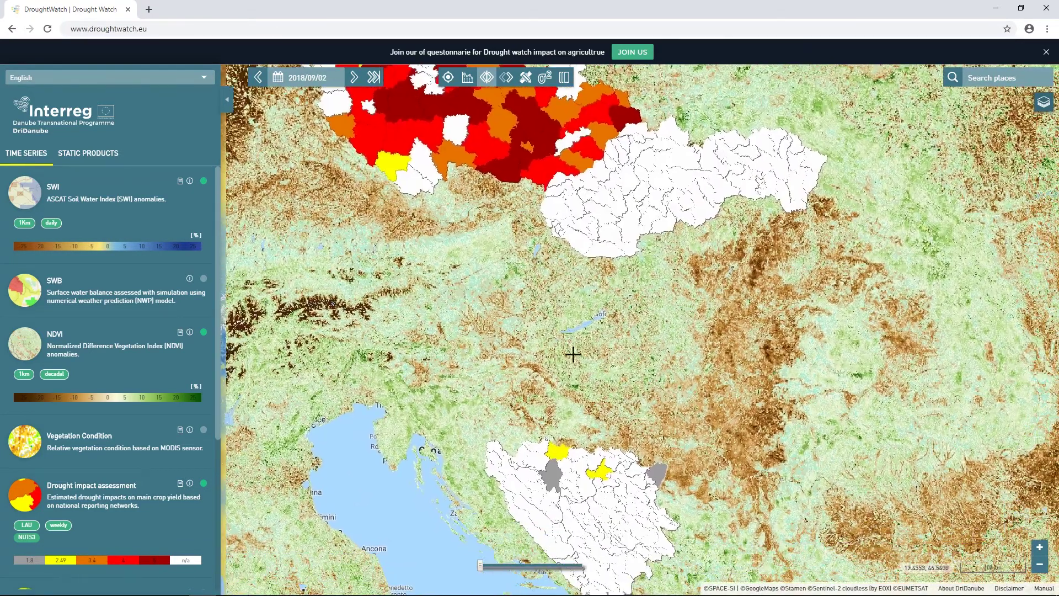
pyautogui.moveTo(573, 354); pyautogui.dragTo(615, 402)
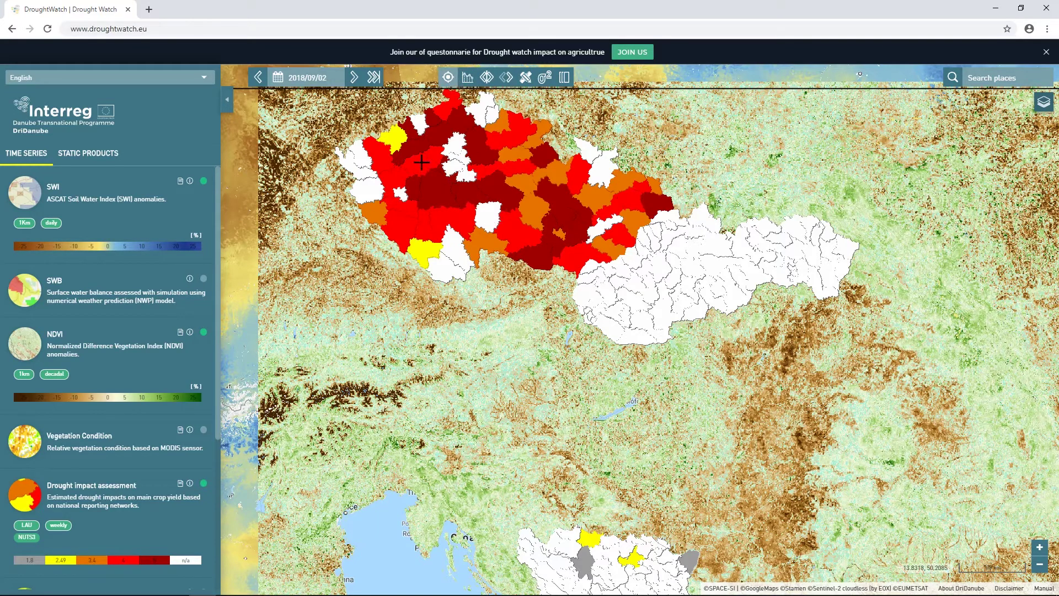
pyautogui.click(449, 79)
pyautogui.click(378, 254)
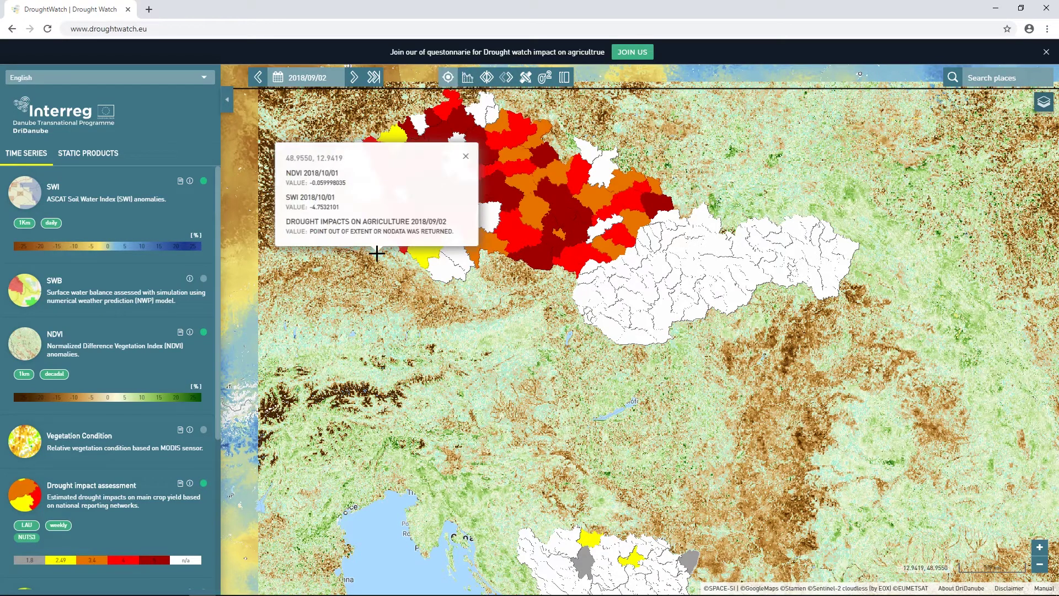
pyautogui.click(513, 237)
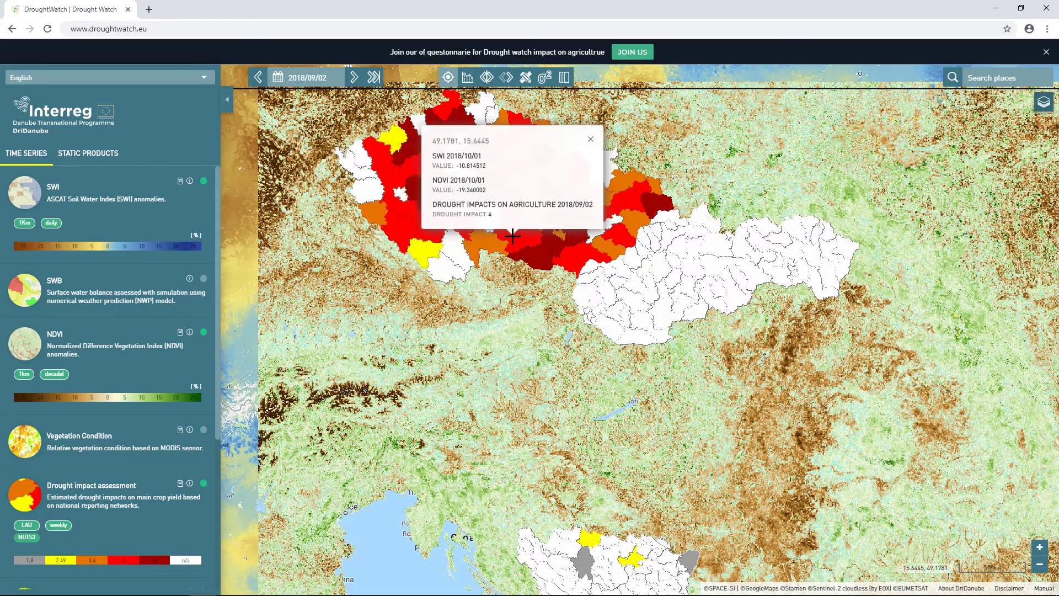
pyautogui.click(545, 248)
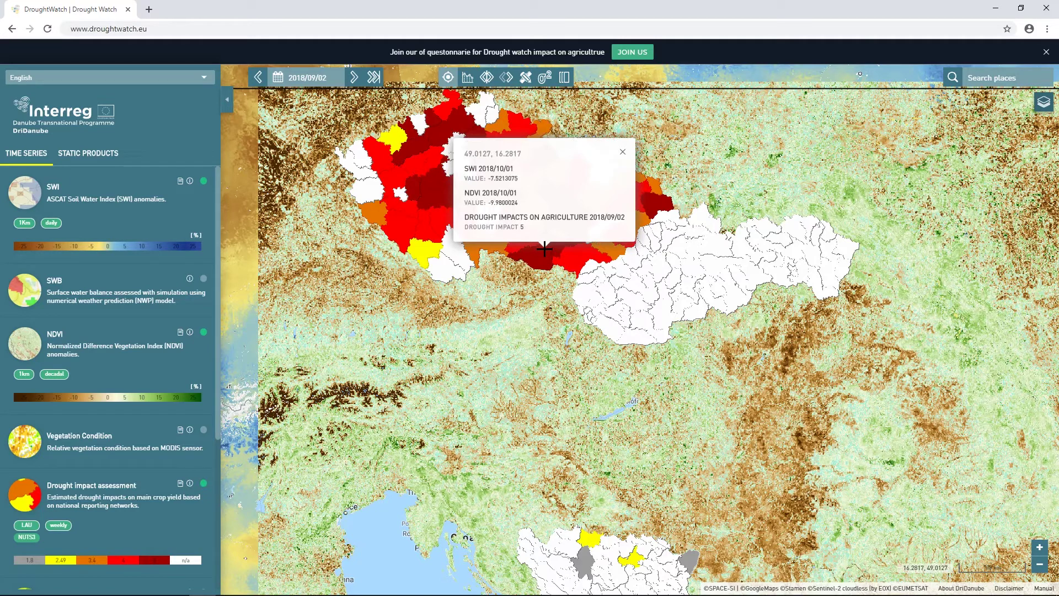
pyautogui.click(437, 165)
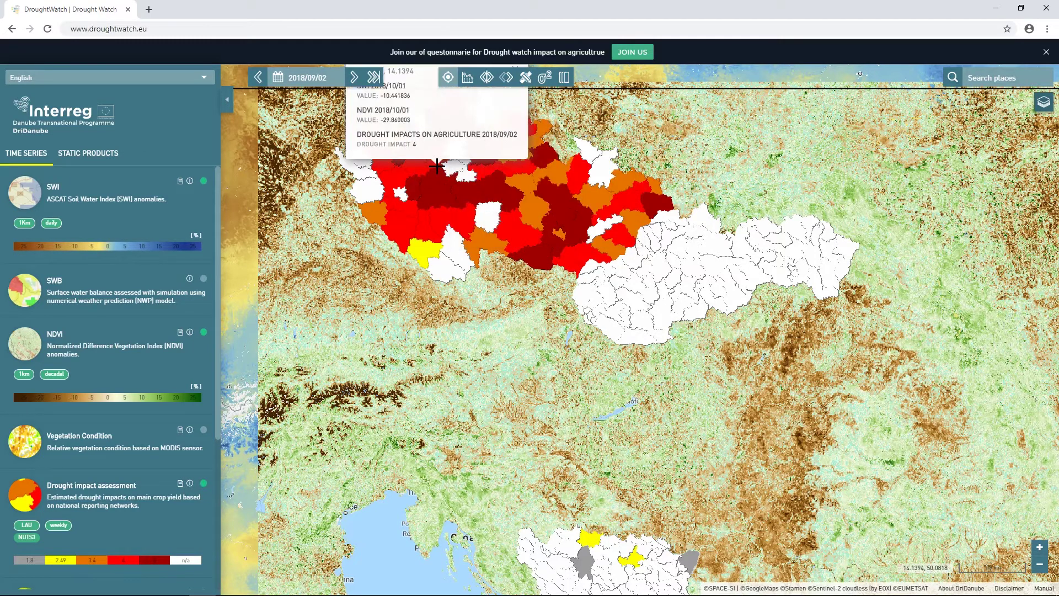
pyautogui.click(402, 236)
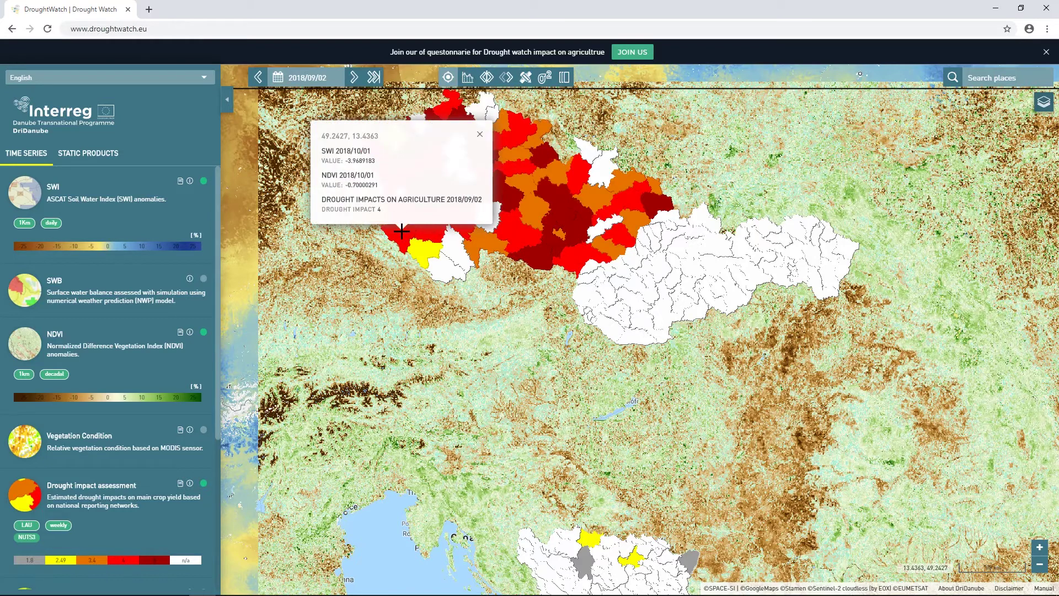
# Step: Query the layer values at points in Austria and Hungary, outside the reported drought impact districts
pyautogui.click(490, 386)
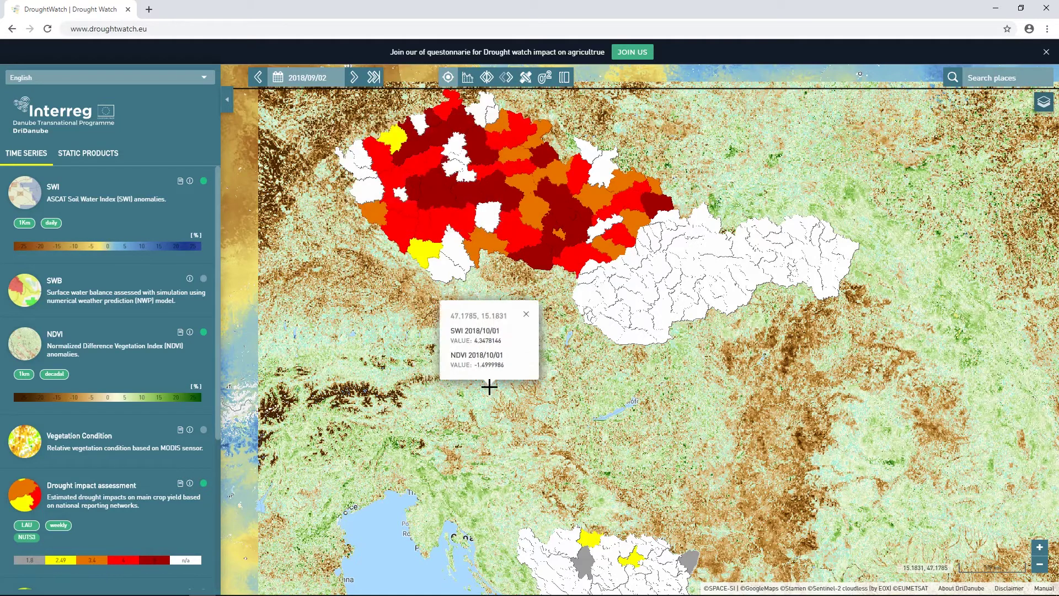
pyautogui.click(597, 402)
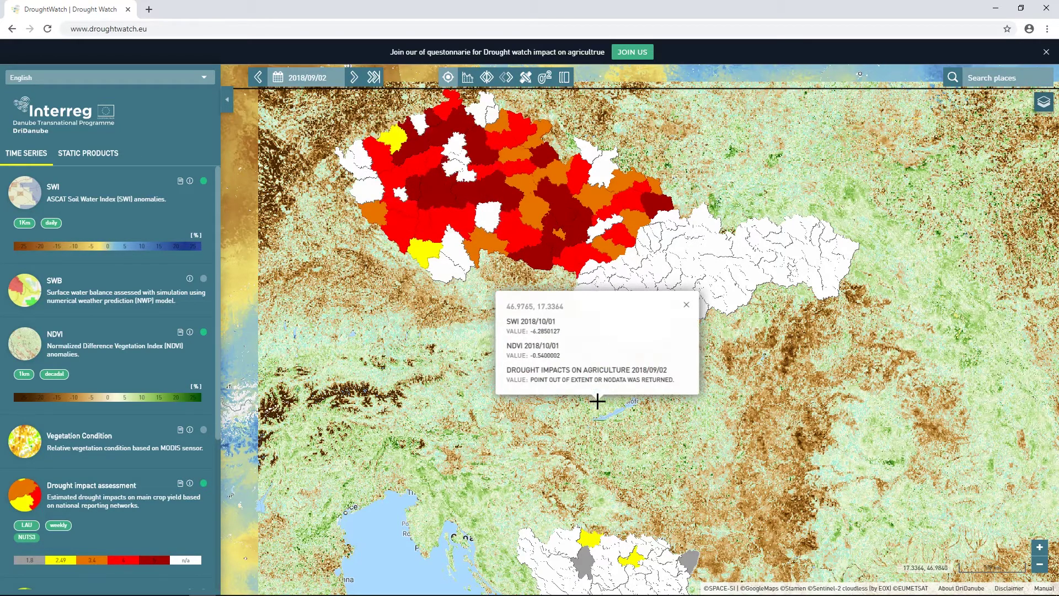
pyautogui.click(689, 436)
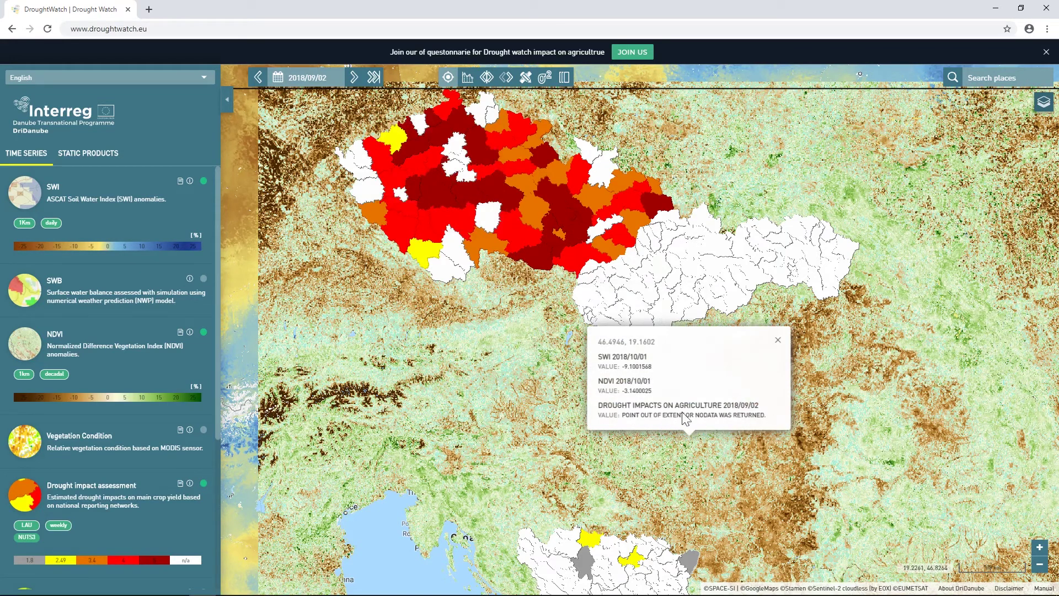
pyautogui.click(517, 378)
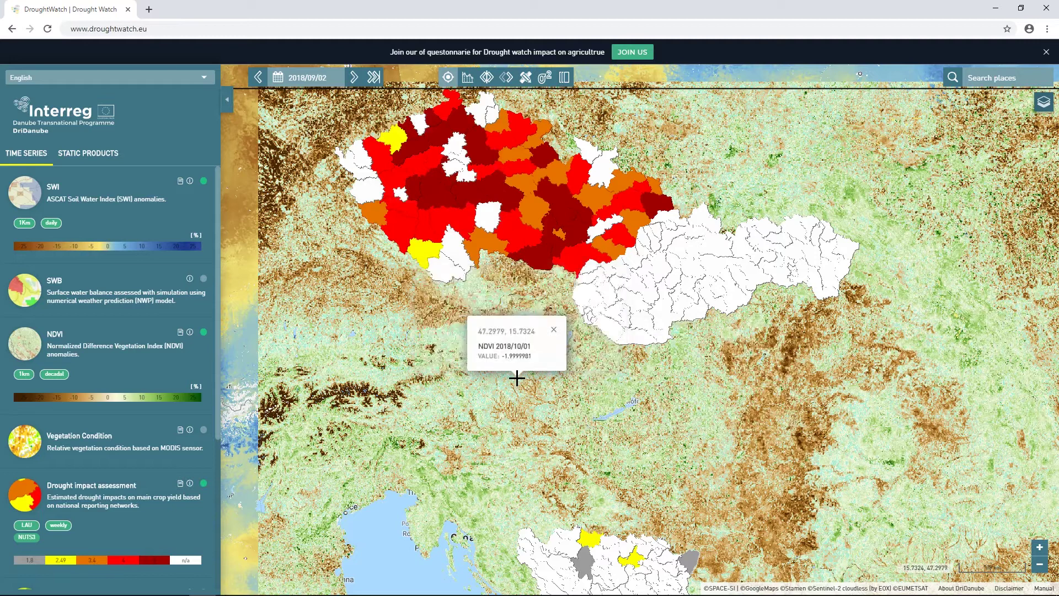
pyautogui.click(476, 393)
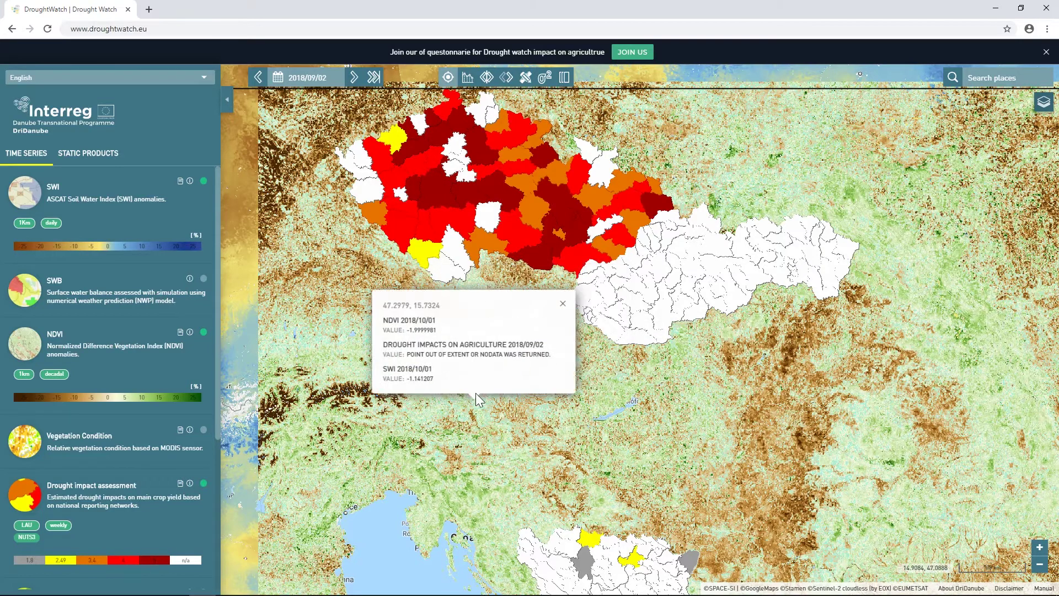
# Step: Close the point value query and turn off the Drought impact assessment layer
pyautogui.click(563, 304)
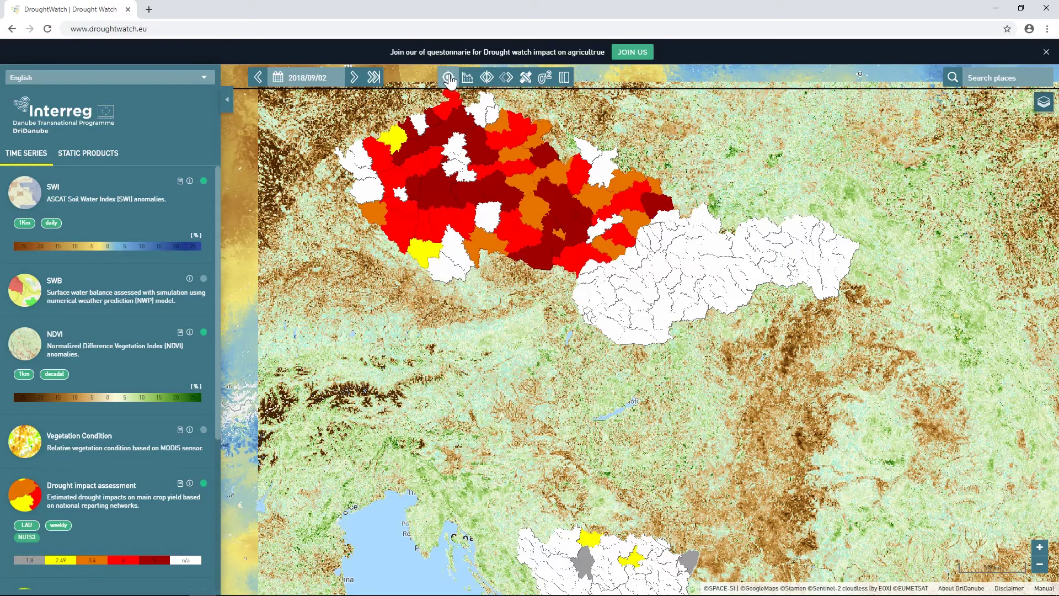
pyautogui.click(204, 486)
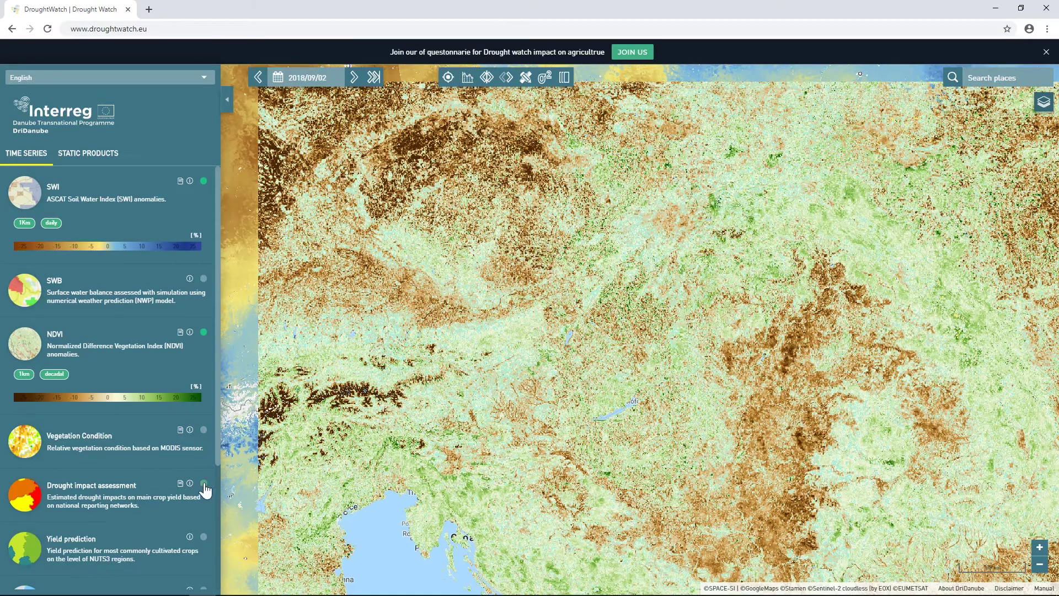
# Step: Start a time series chart query for SWI 1Km, NDVI 1km and H0524 5km, with the layer list collapsed
pyautogui.click(467, 81)
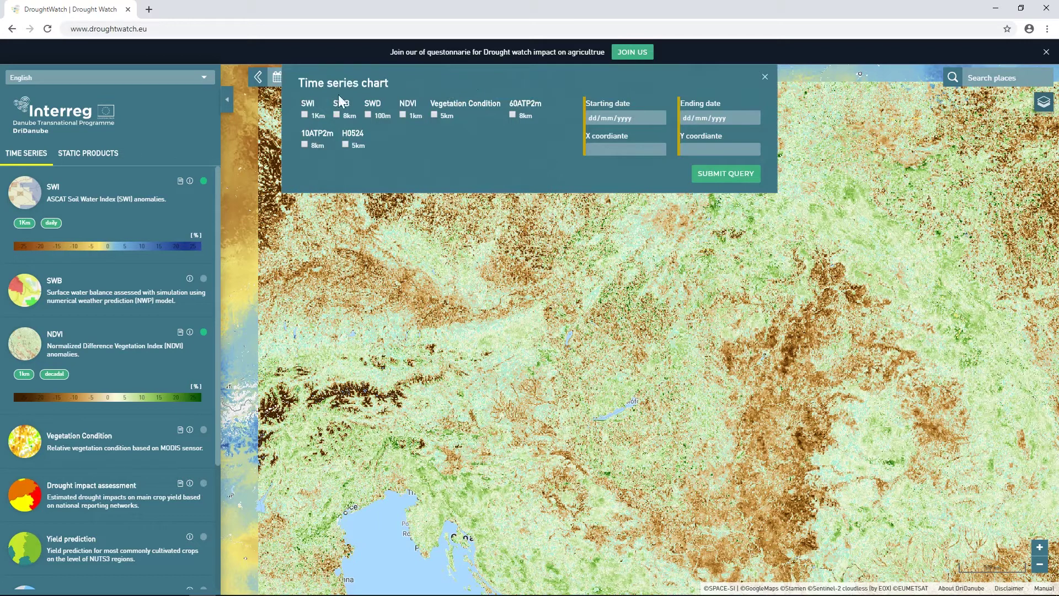
pyautogui.click(229, 102)
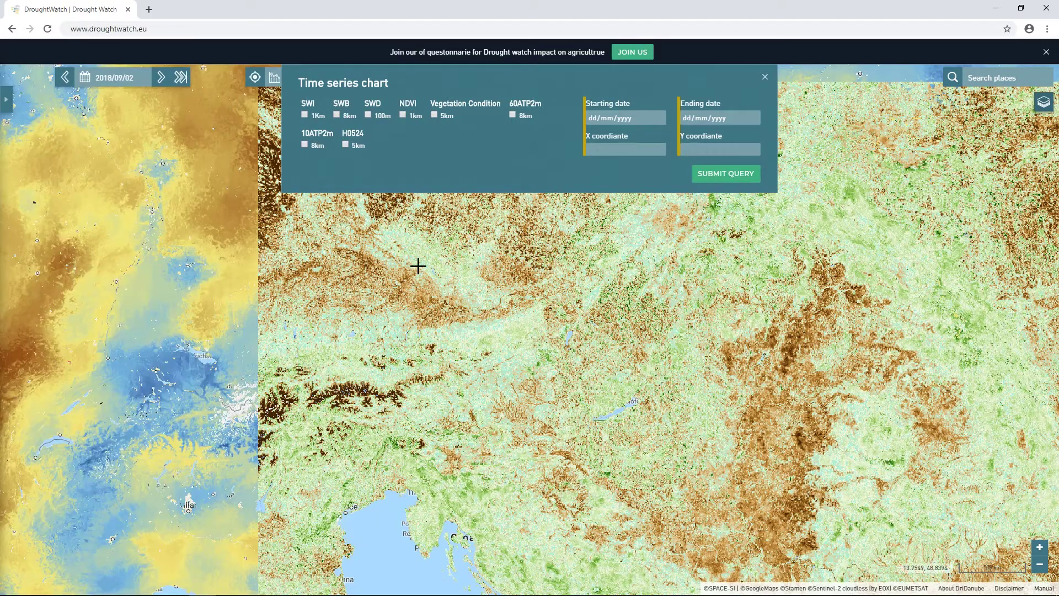
pyautogui.moveTo(397, 263); pyautogui.dragTo(348, 257)
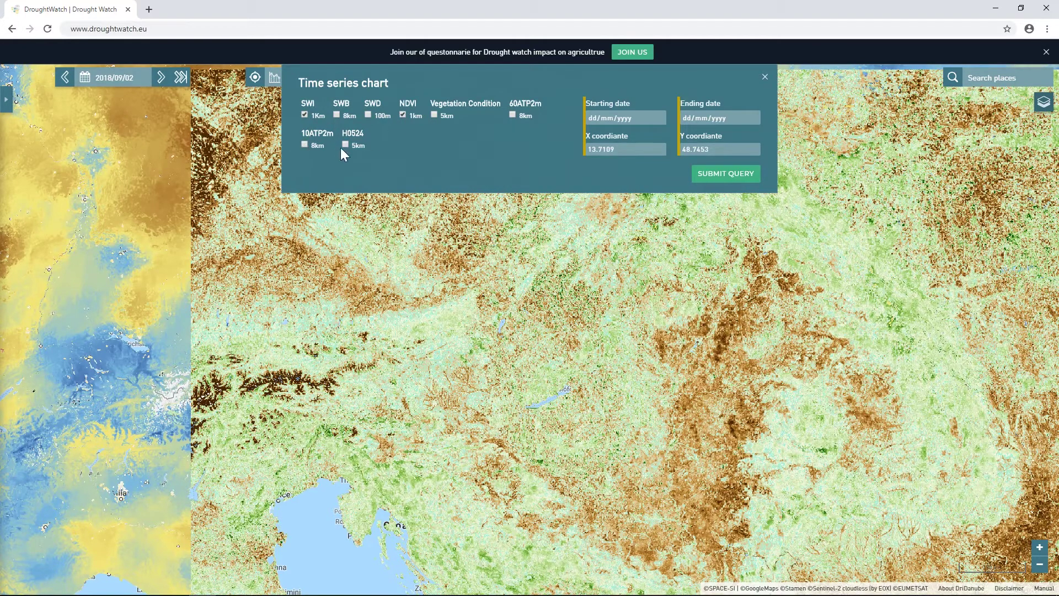
# Step: Set the starting date of the time series query to 1 June 2018
pyautogui.click(662, 118)
pyautogui.click(687, 138)
pyautogui.click(686, 138)
pyautogui.click(686, 138)
pyautogui.click(686, 138)
pyautogui.click(686, 138)
pyautogui.click(686, 138)
pyautogui.click(686, 138)
pyautogui.click(687, 138)
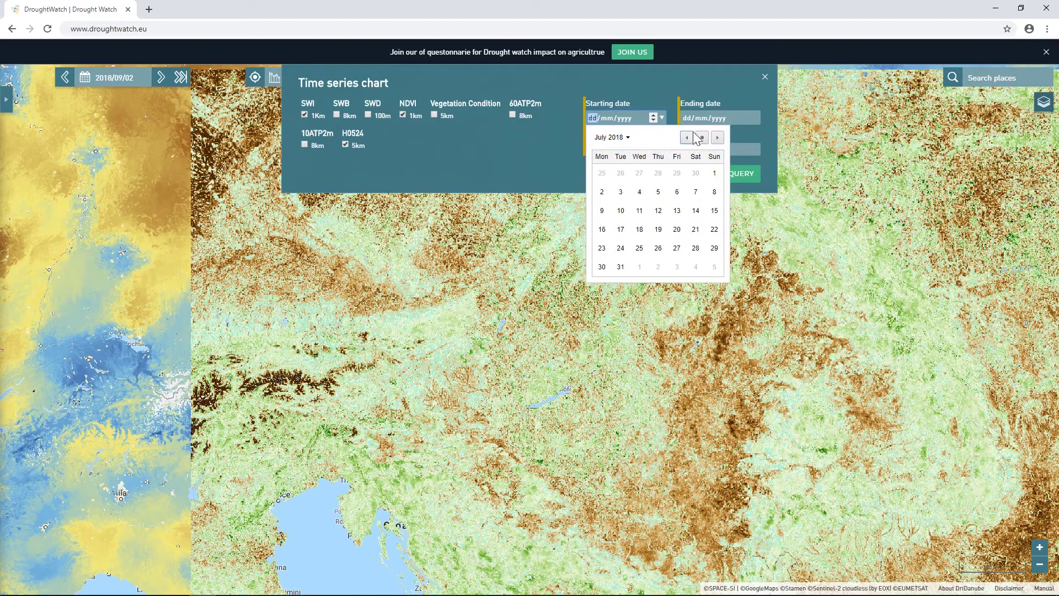
pyautogui.click(687, 138)
pyautogui.click(677, 172)
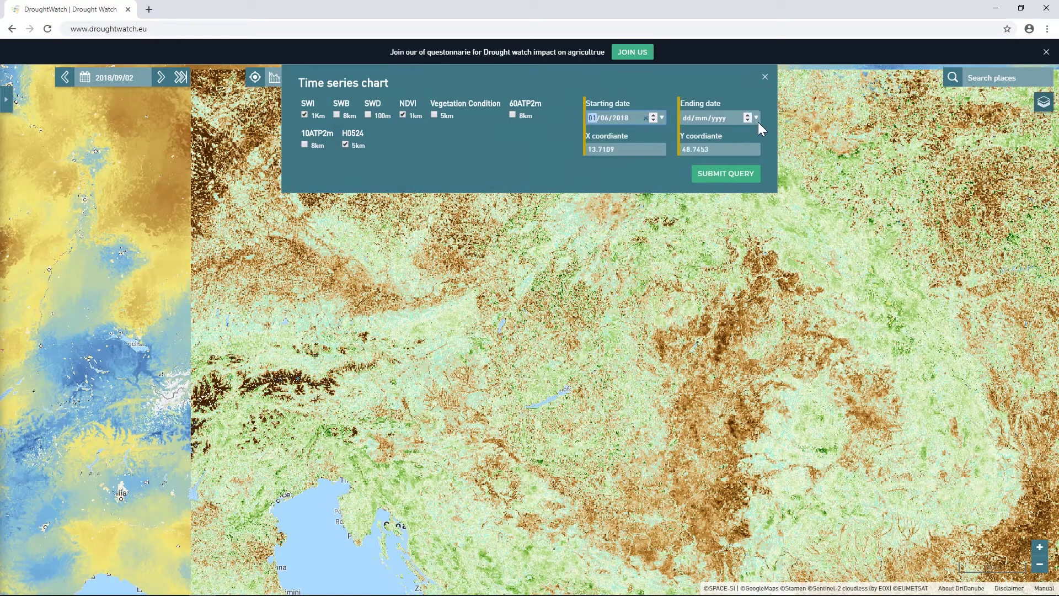
# Step: Set the ending date of the time series query to 1 September 2018
pyautogui.click(757, 118)
pyautogui.click(812, 137)
pyautogui.click(812, 137)
pyautogui.click(811, 137)
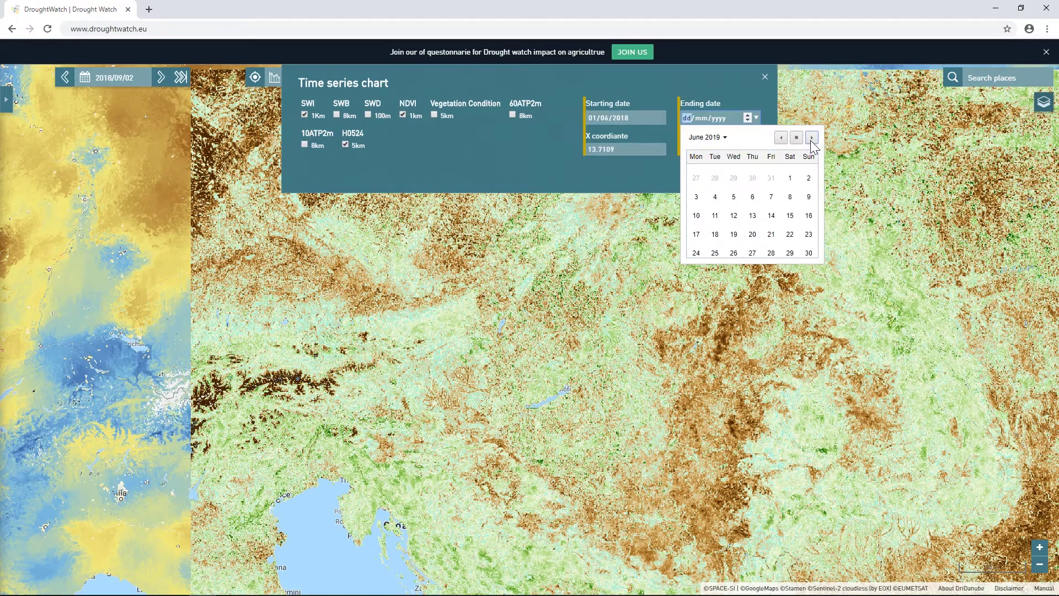
pyautogui.click(812, 138)
pyautogui.click(812, 138)
pyautogui.click(781, 137)
pyautogui.click(780, 137)
pyautogui.click(780, 137)
pyautogui.click(781, 137)
pyautogui.click(781, 137)
pyautogui.click(781, 138)
pyautogui.click(781, 138)
pyautogui.click(780, 137)
pyautogui.click(781, 137)
pyautogui.click(780, 137)
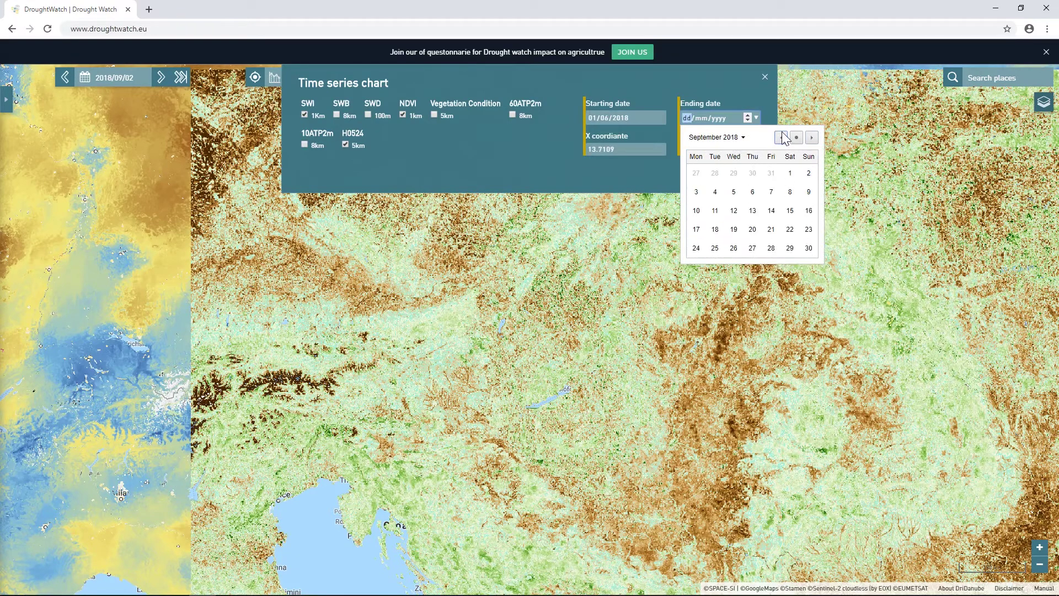
pyautogui.click(791, 173)
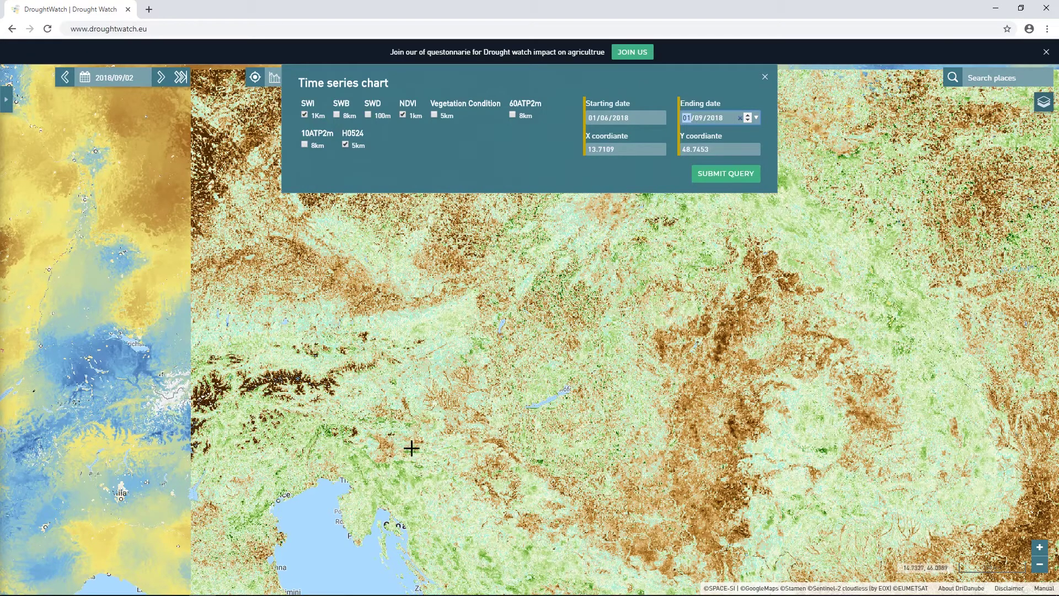
# Step: Pick a map point in Slovenia at X 14.5459, Y 46.1151 and submit the query to plot the chart
pyautogui.click(390, 448)
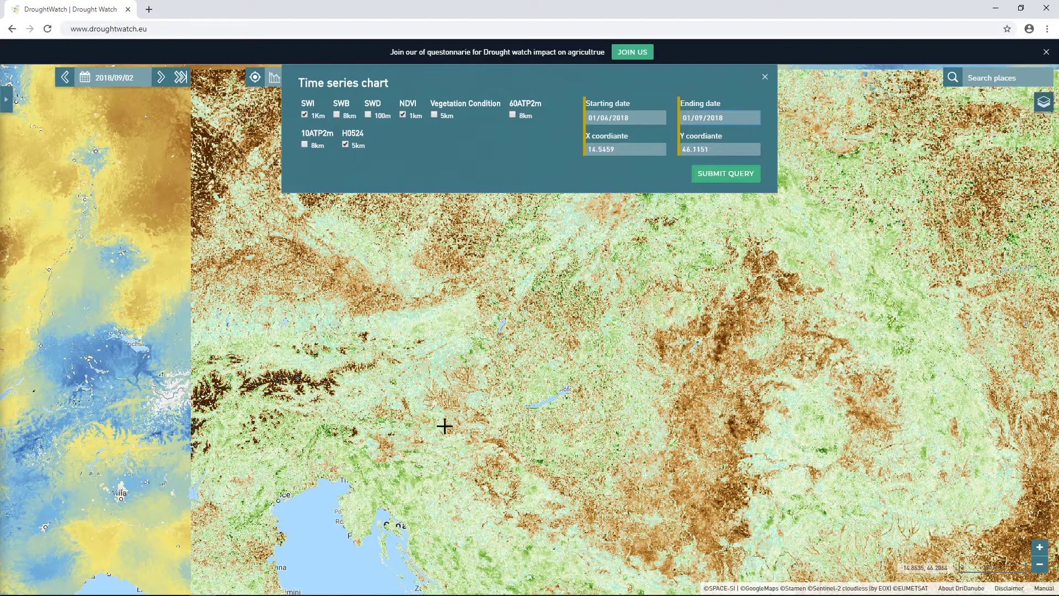
pyautogui.click(732, 178)
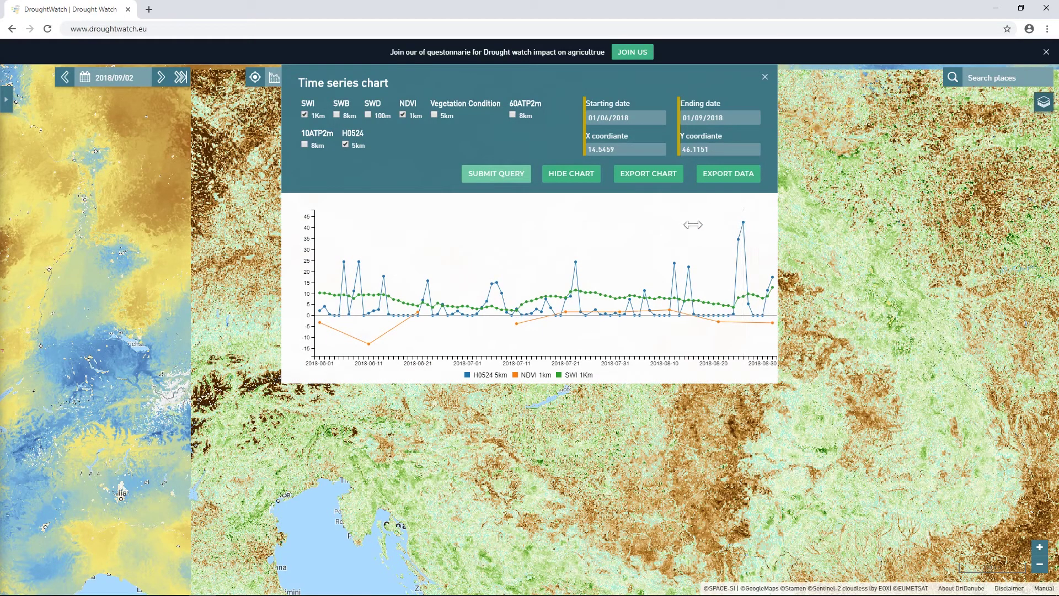
# Step: Inspect the plotted values and hide the H0524 and NDVI series so only SWI 1Km is charted
pyautogui.moveTo(617, 311)
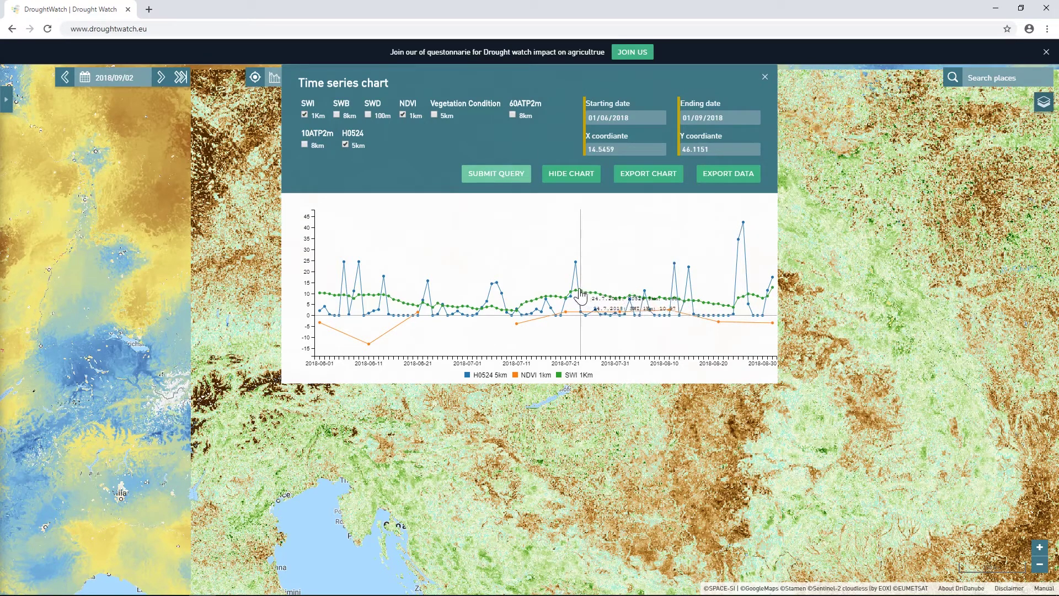
pyautogui.moveTo(499, 298)
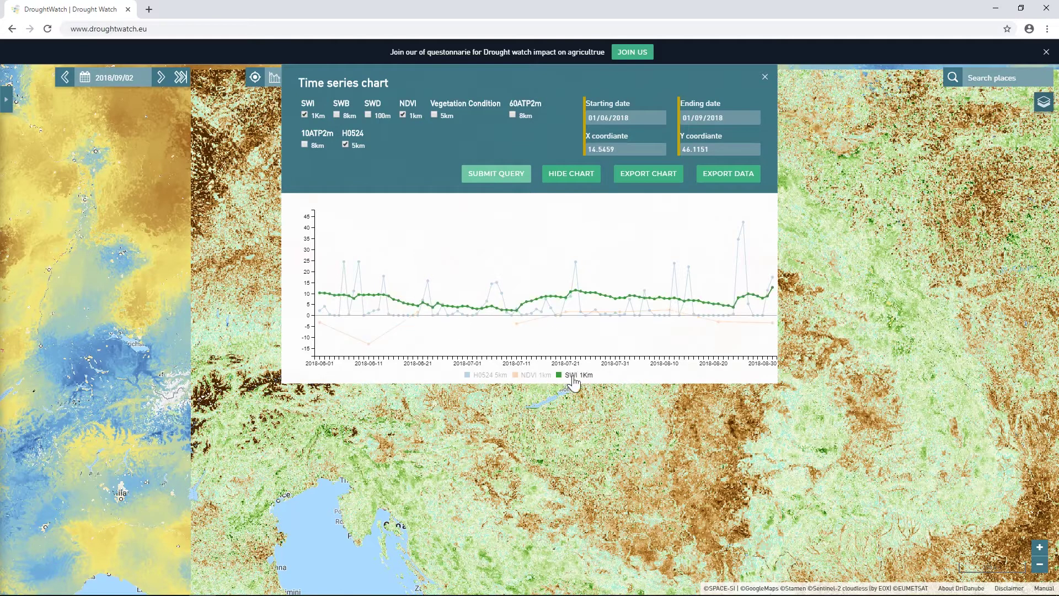
pyautogui.click(506, 380)
pyautogui.click(534, 381)
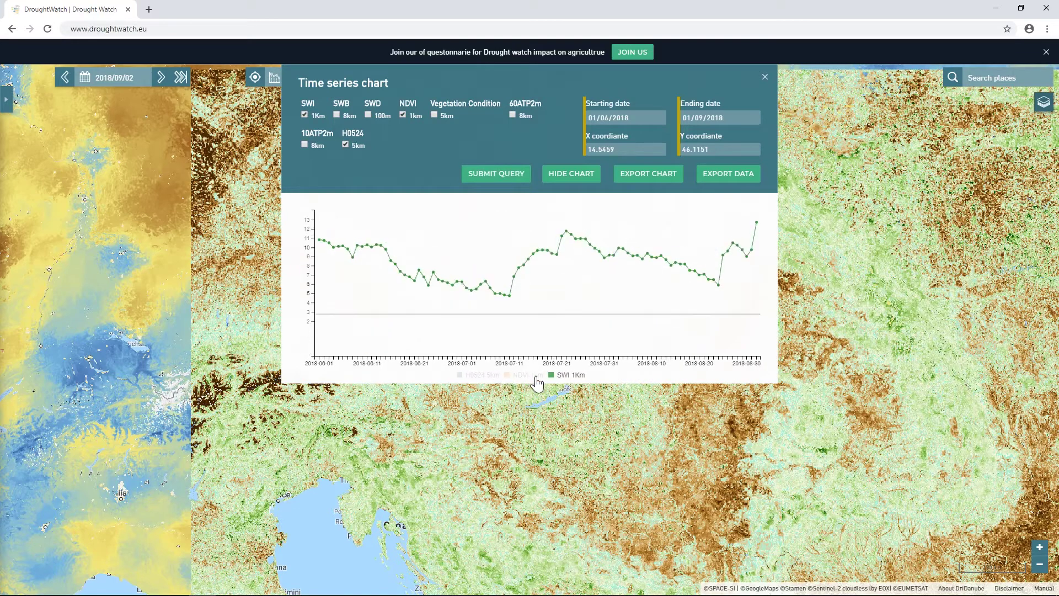
# Step: Show the hidden NDVI and H0524 series again, and plot the time series for map point X 16.0181, Y 48.5712
pyautogui.click(525, 378)
pyautogui.click(486, 379)
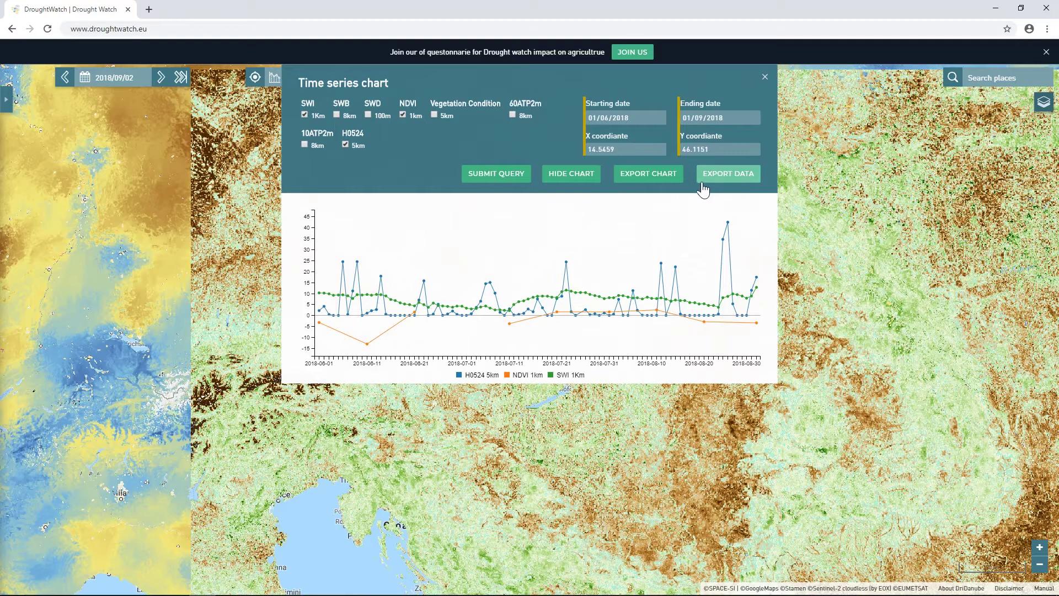
pyautogui.moveTo(818, 274); pyautogui.dragTo(757, 354)
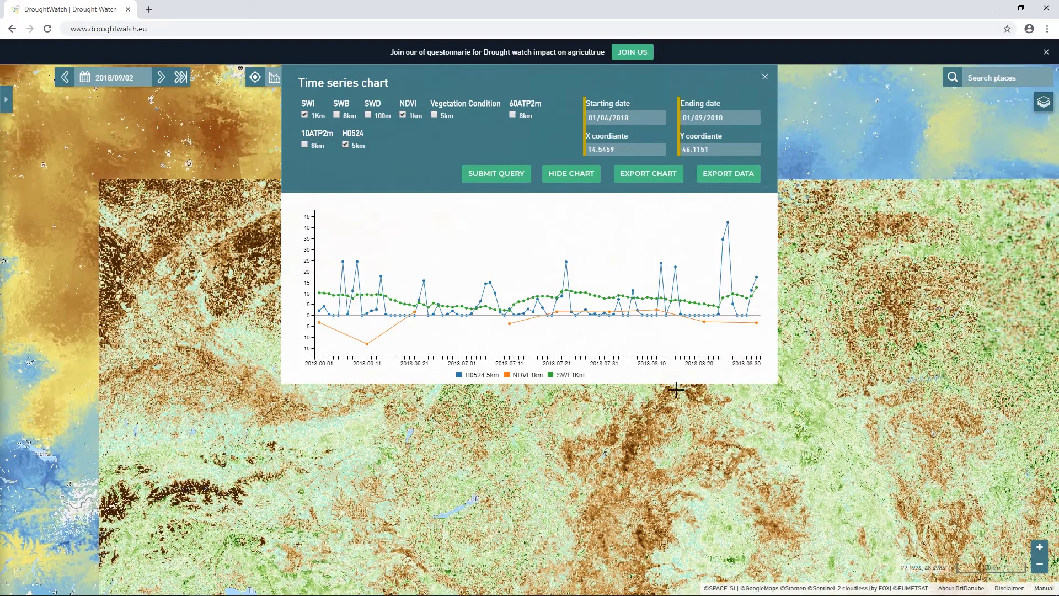
pyautogui.moveTo(535, 416); pyautogui.dragTo(506, 438)
pyautogui.click(506, 438)
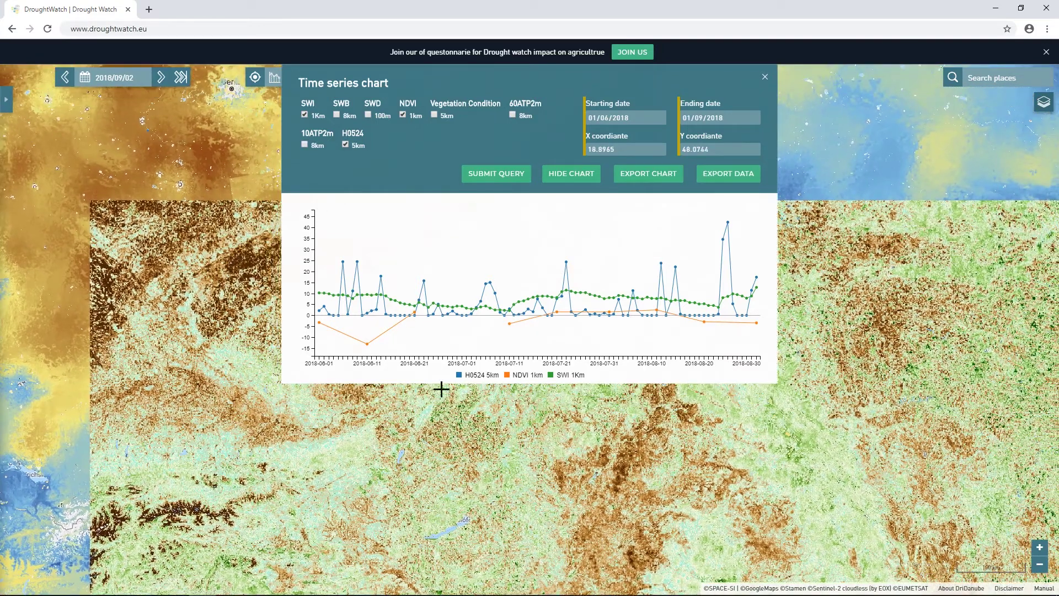
pyautogui.moveTo(440, 482); pyautogui.dragTo(397, 451)
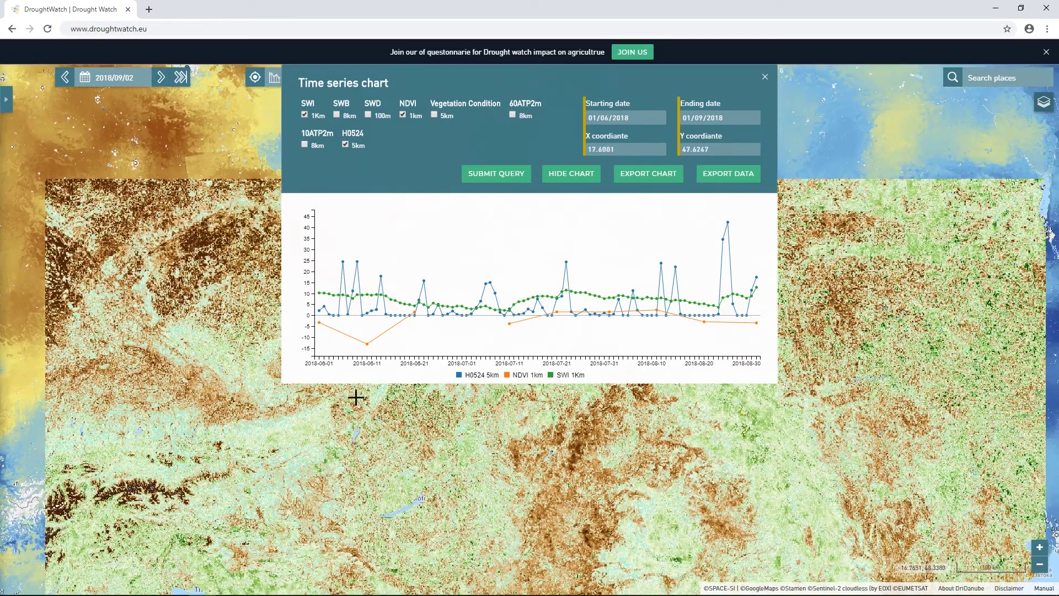
pyautogui.moveTo(311, 393); pyautogui.dragTo(347, 416)
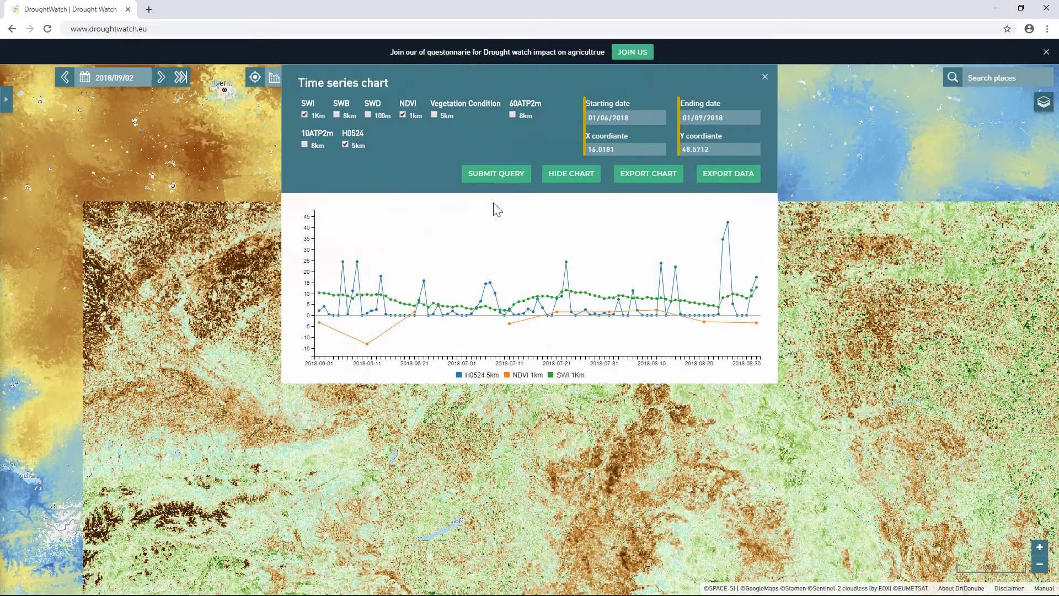
pyautogui.click(505, 175)
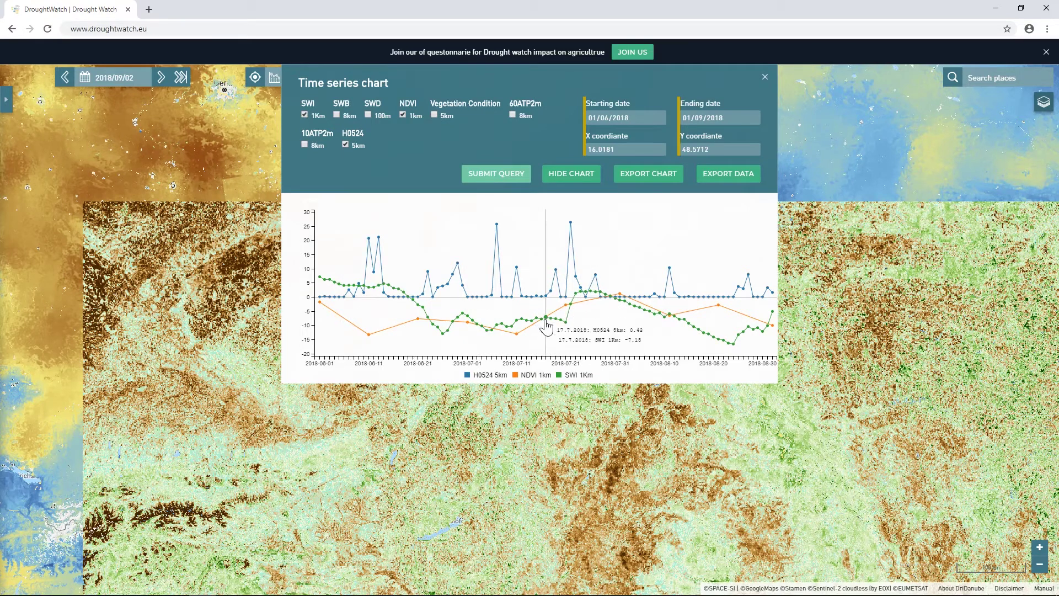
# Step: Plot the time series for map point X 22.8625, Y 44.9842, and close the time series chart
pyautogui.moveTo(563, 416); pyautogui.dragTo(521, 347)
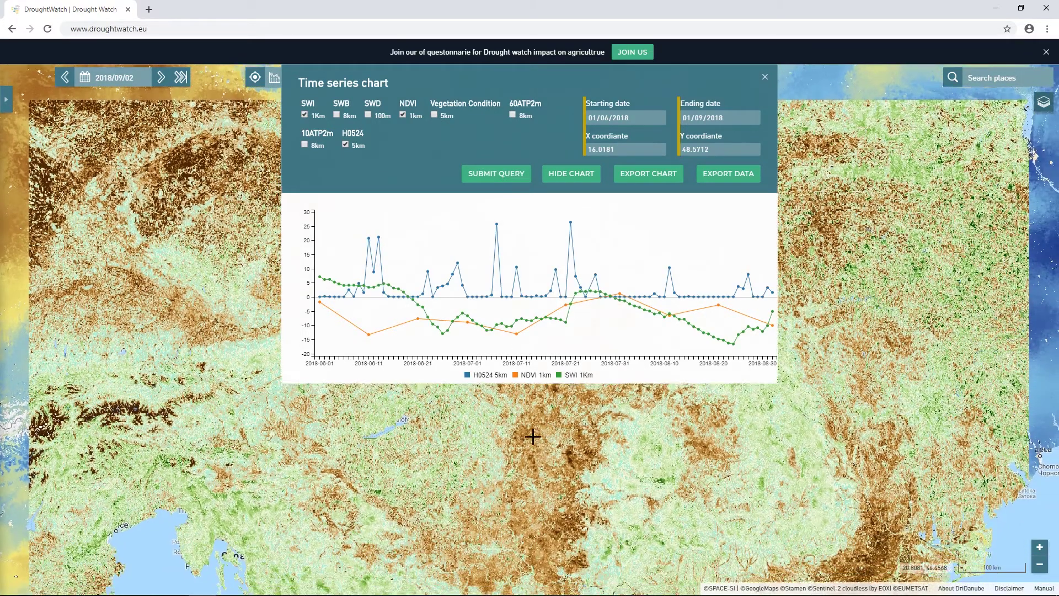
pyautogui.click(524, 417)
pyautogui.moveTo(638, 490); pyautogui.dragTo(581, 463)
pyautogui.click(581, 463)
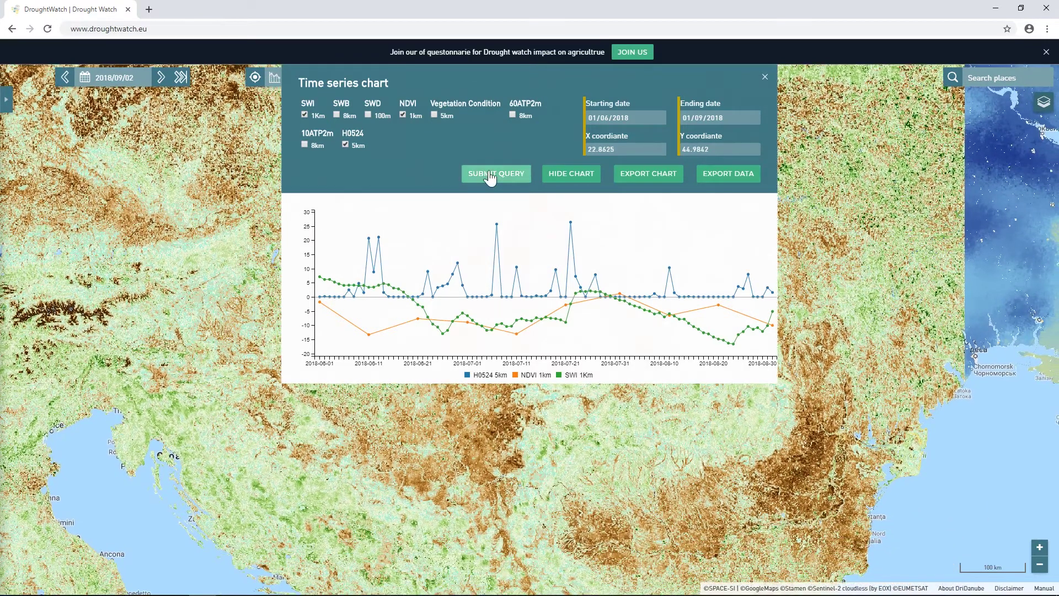
pyautogui.click(492, 174)
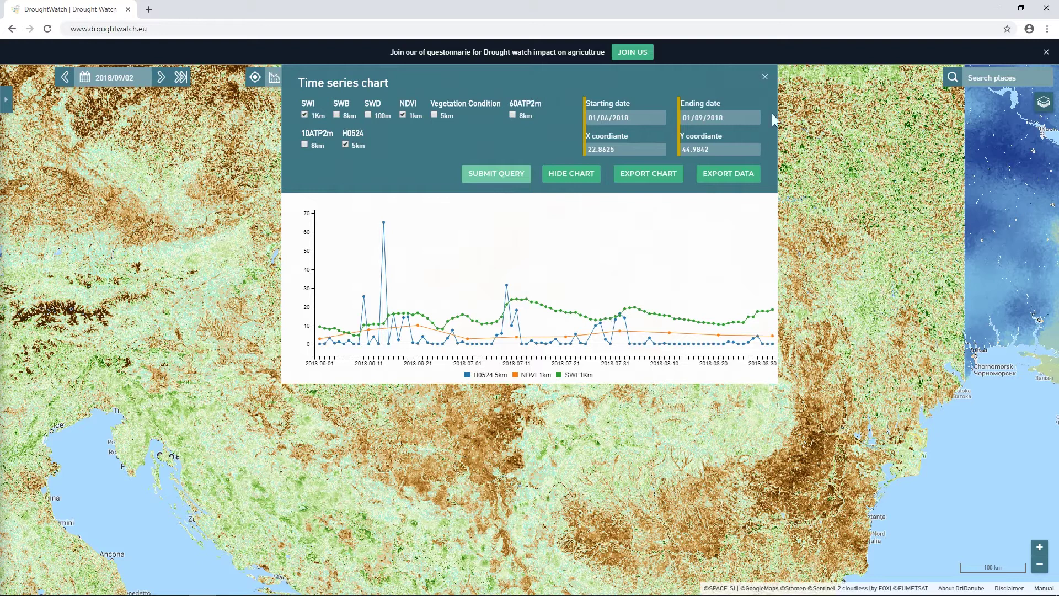
pyautogui.click(765, 77)
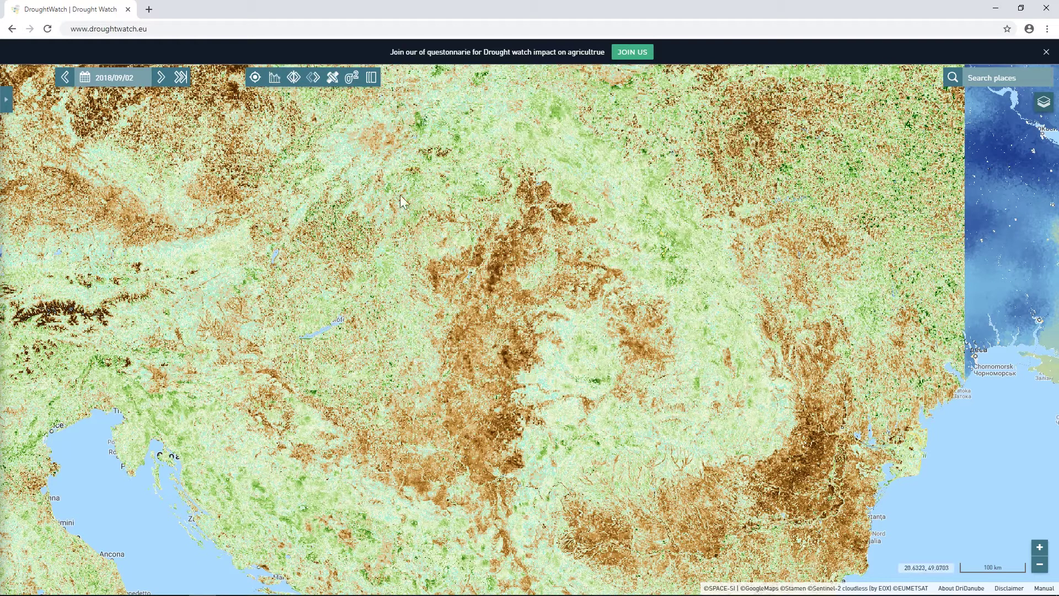
# Step: Reveal the product list and turn off the NDVI layer, keeping the SWI layer on with its legend expanded
pyautogui.moveTo(403, 202); pyautogui.dragTo(463, 181)
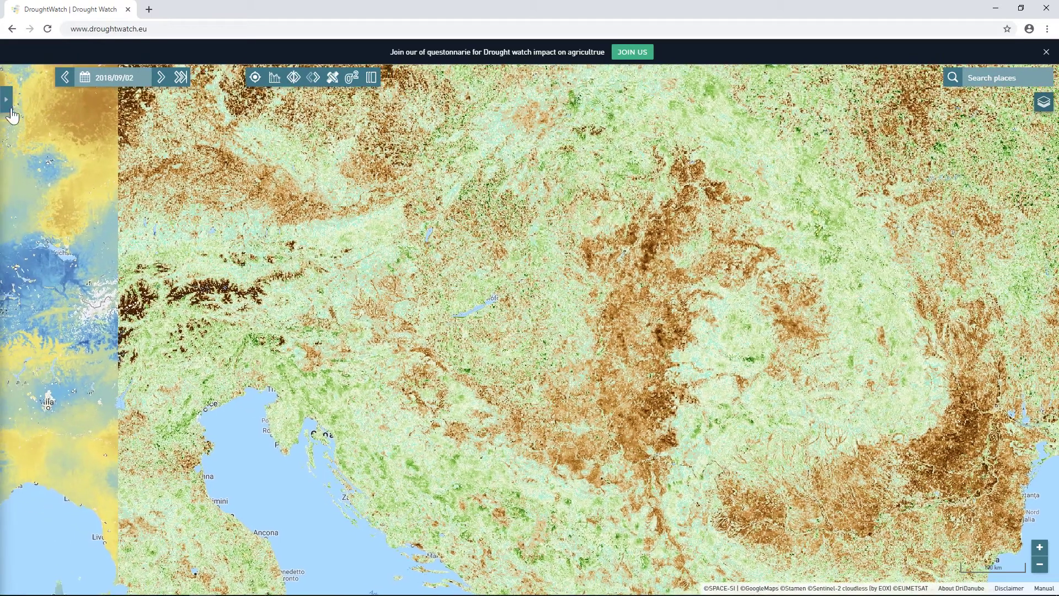
pyautogui.click(7, 102)
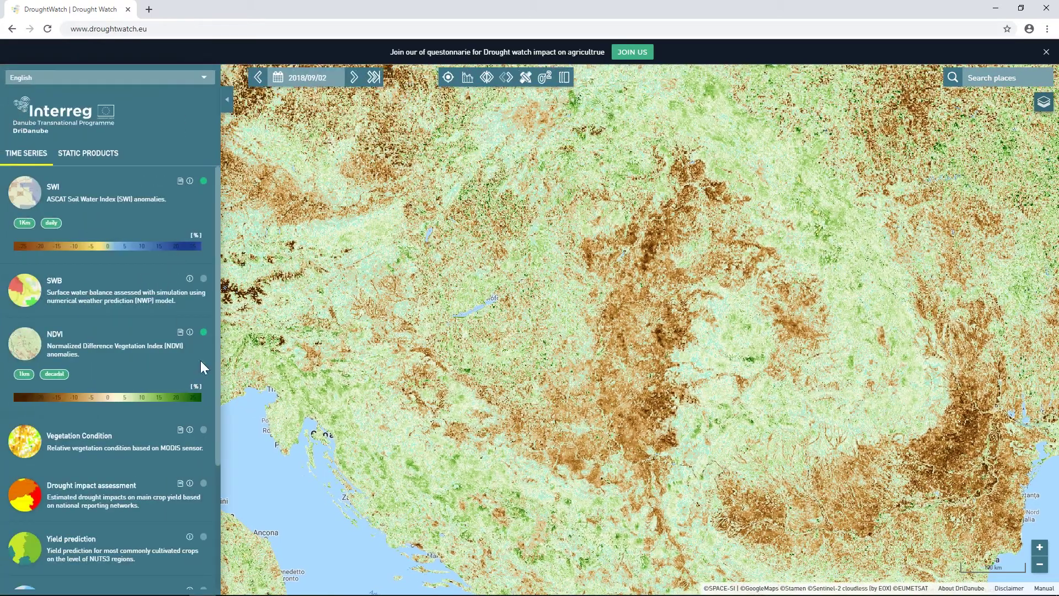
pyautogui.click(204, 333)
pyautogui.click(26, 198)
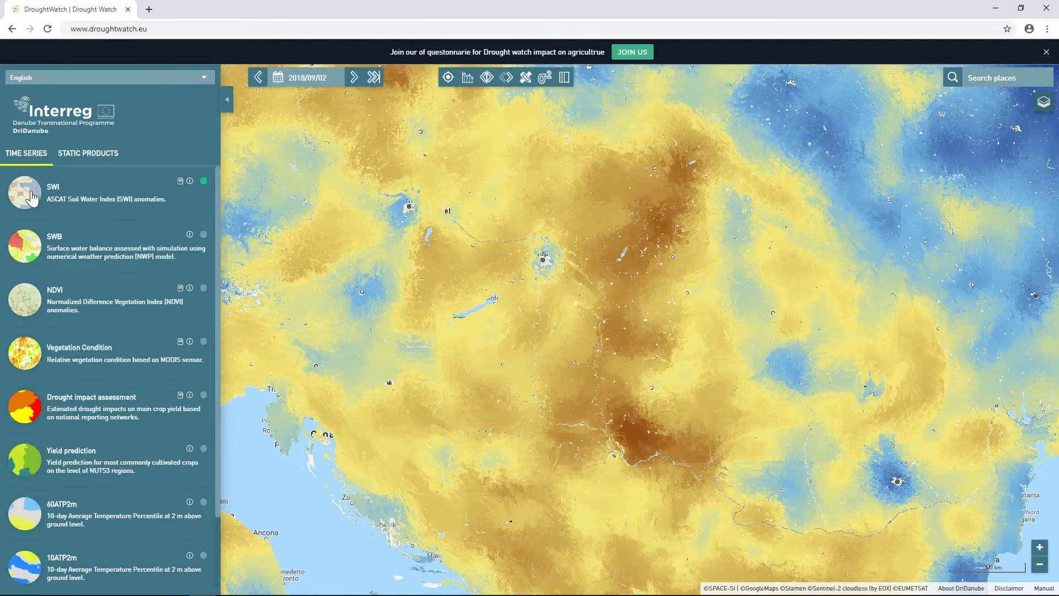
pyautogui.click(25, 197)
pyautogui.moveTo(552, 347); pyautogui.dragTo(515, 277)
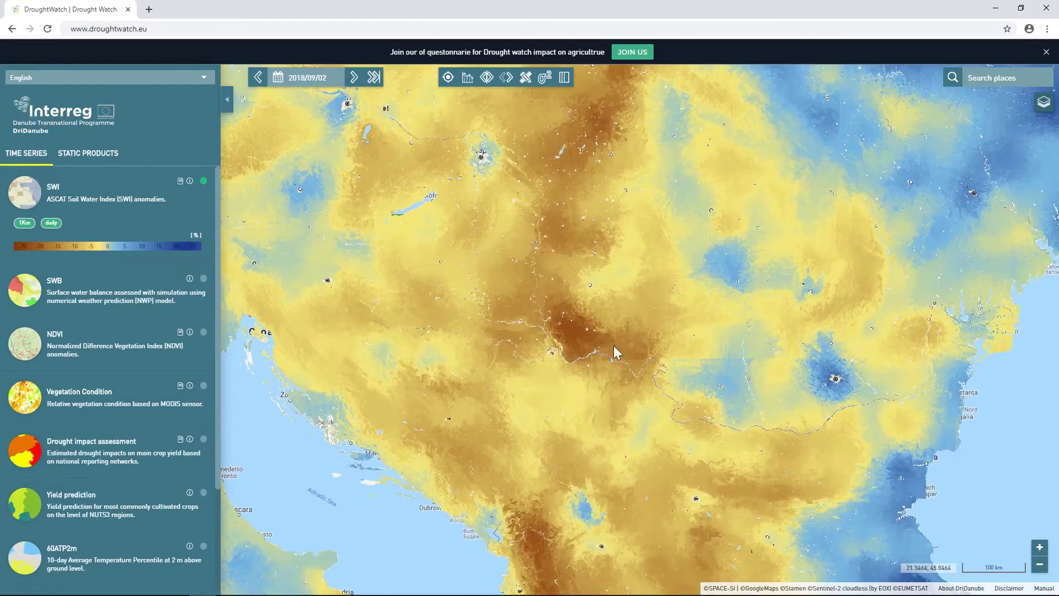
# Step: Overlay the NUTS 0 country boundaries on the SWI map and select Hungary
pyautogui.click(1044, 101)
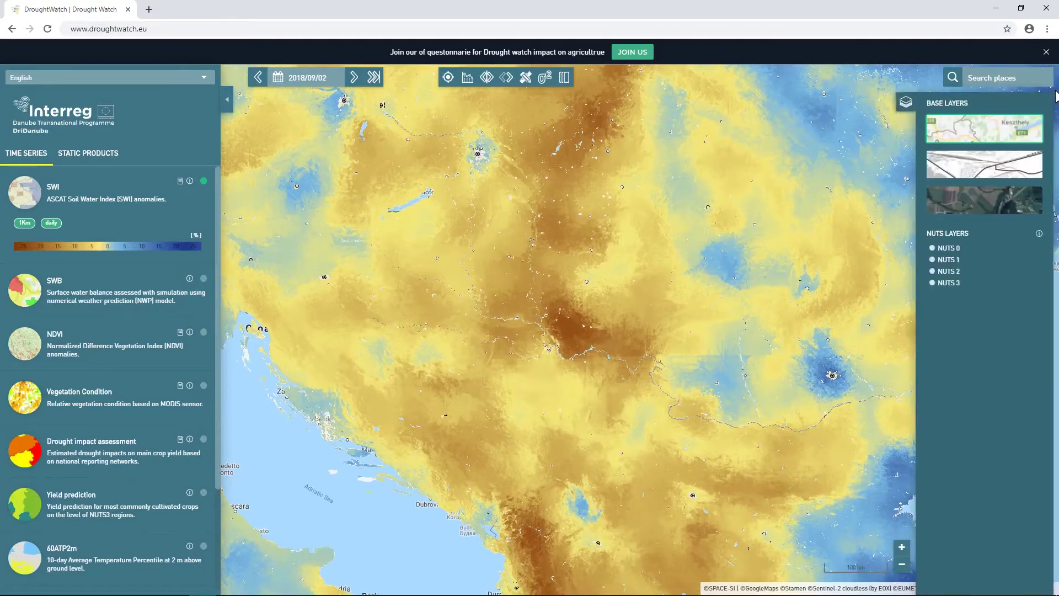
pyautogui.click(934, 250)
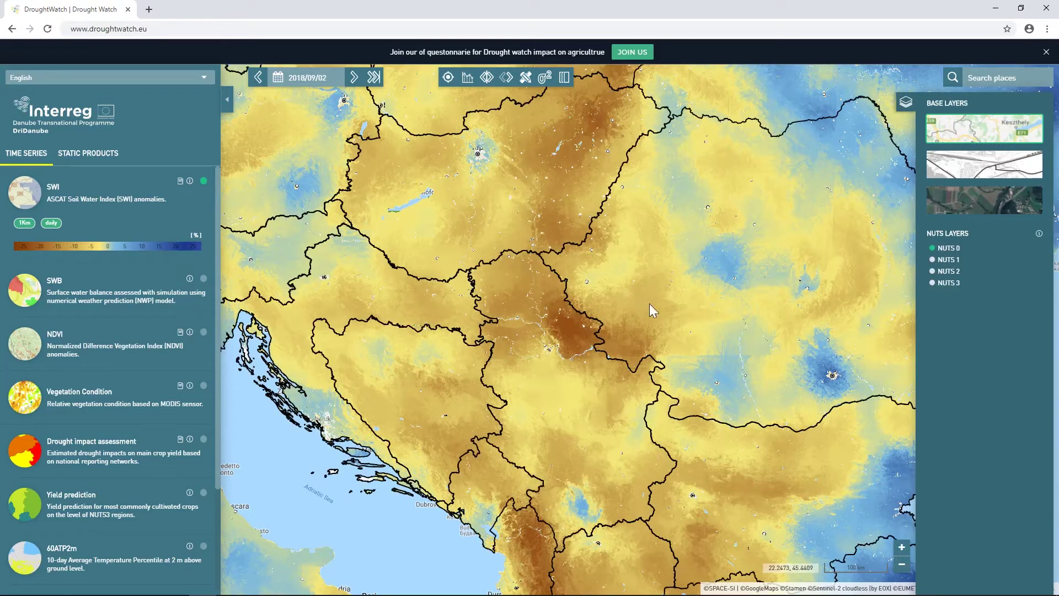
pyautogui.moveTo(650, 305); pyautogui.dragTo(728, 288)
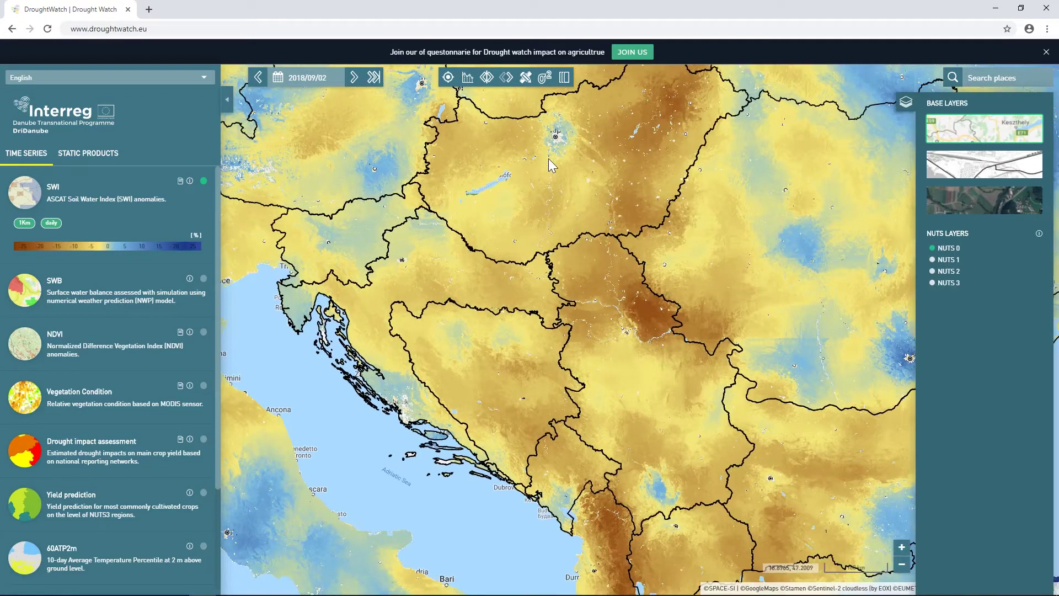
pyautogui.moveTo(601, 162); pyautogui.dragTo(600, 192)
pyautogui.click(600, 192)
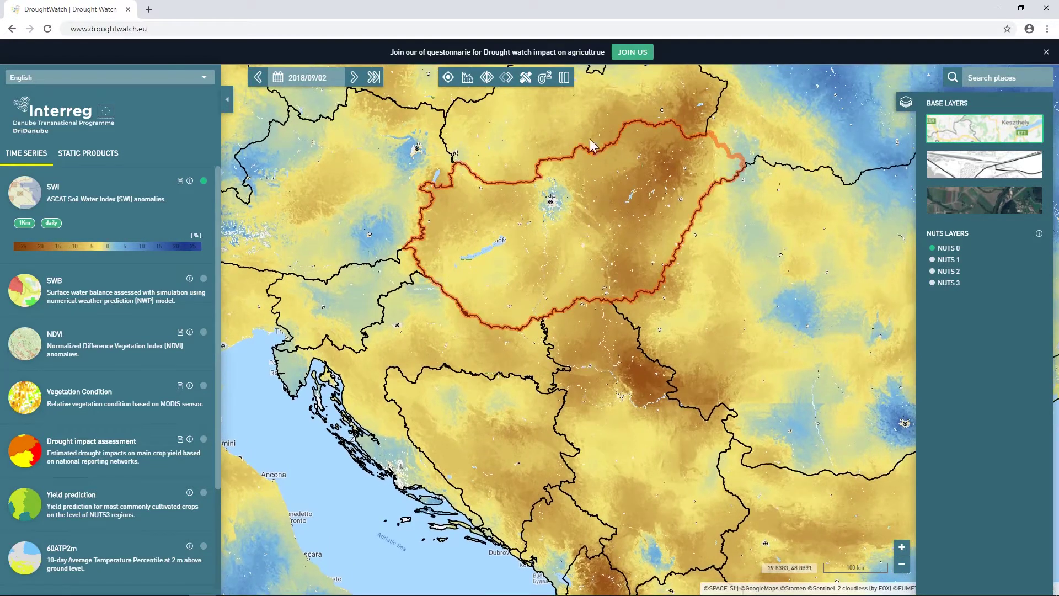
# Step: Try to calculate zonal statistics of the SWI layer for Hungary, and dismiss the notice
pyautogui.click(545, 79)
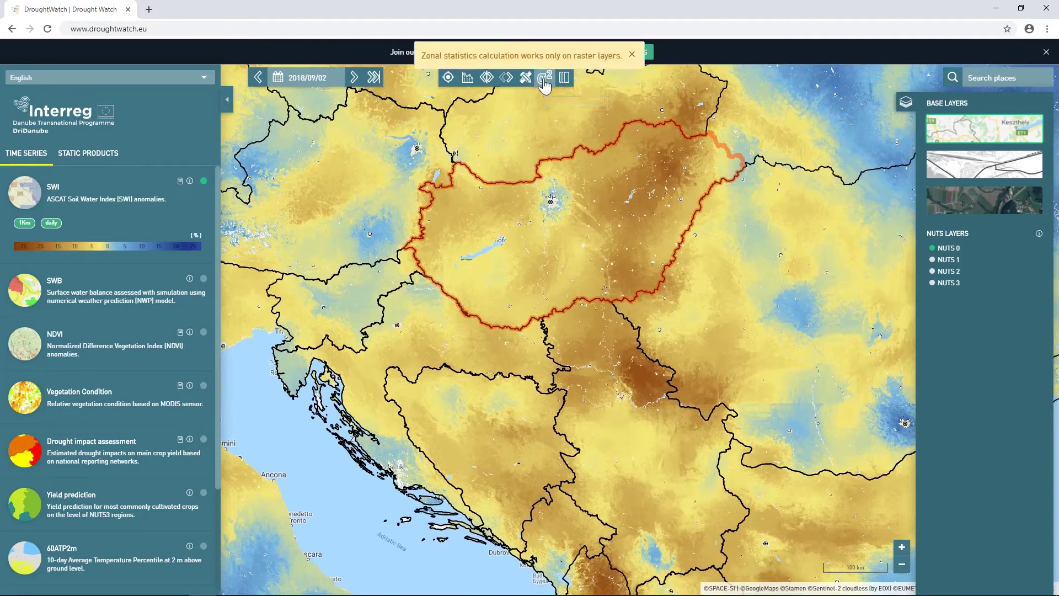
pyautogui.moveTo(631, 134); pyautogui.dragTo(617, 174)
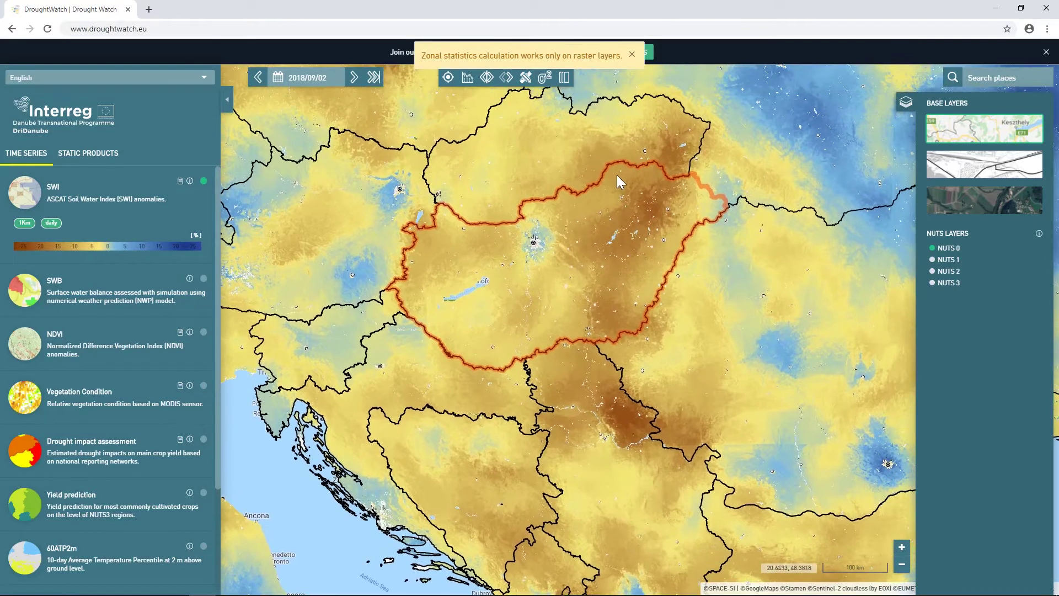
pyautogui.click(633, 54)
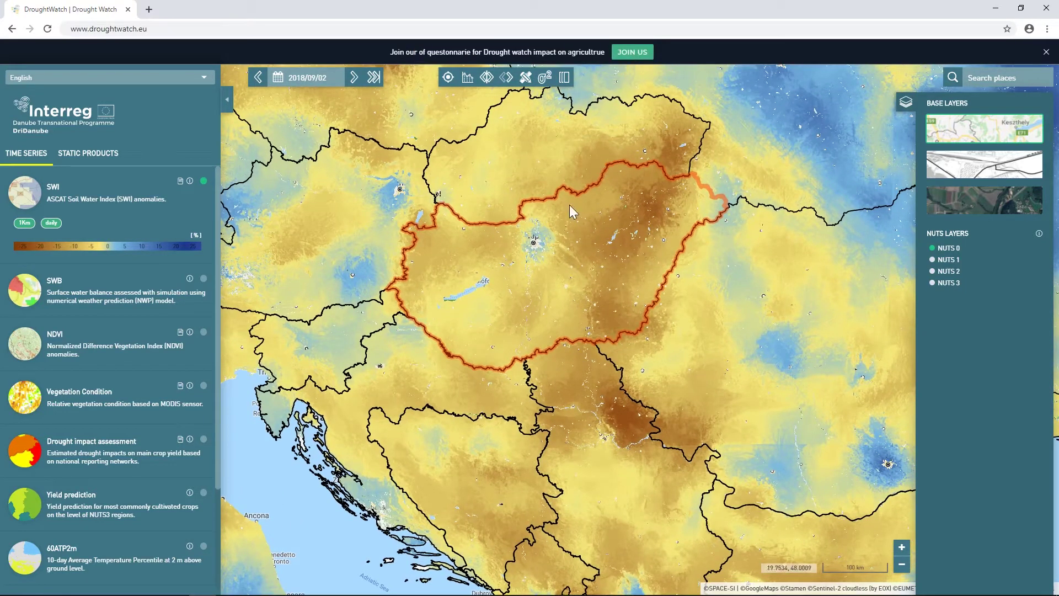
pyautogui.moveTo(579, 243); pyautogui.dragTo(580, 232)
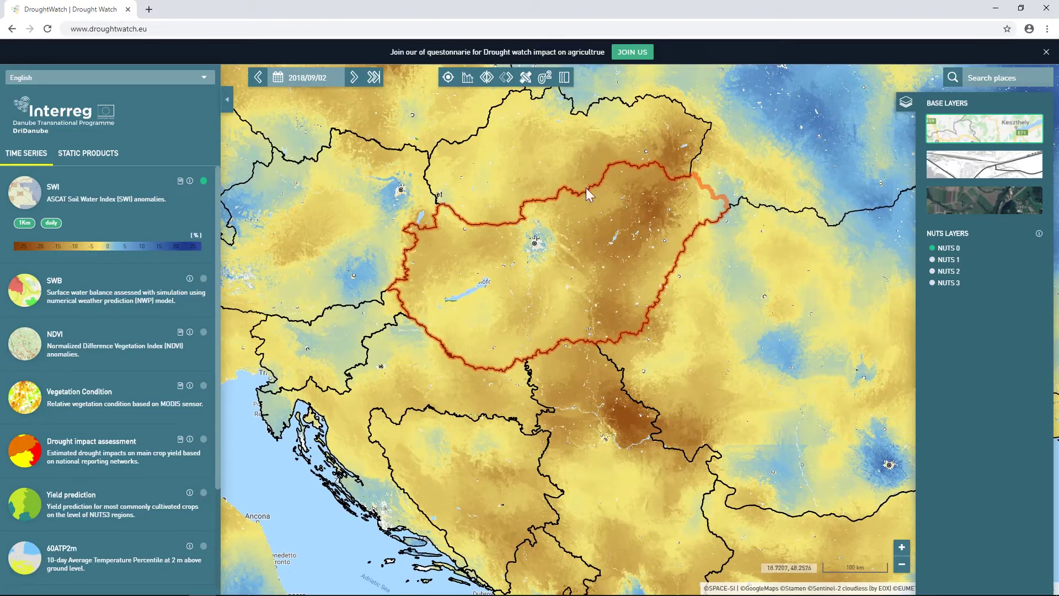
pyautogui.moveTo(578, 240); pyautogui.dragTo(593, 258)
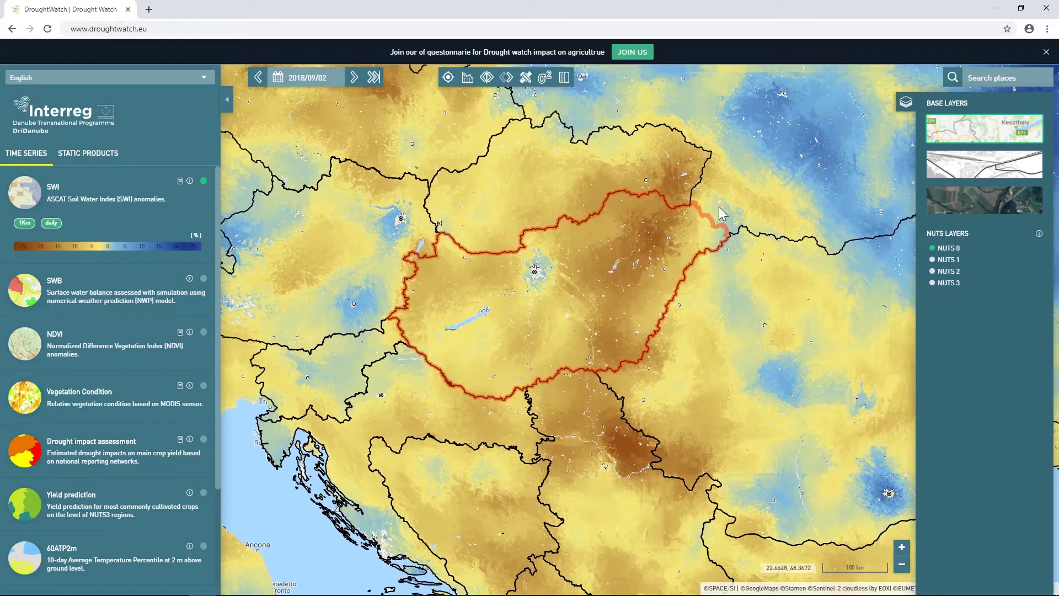
# Step: Turn off the NUTS 0 and SWI layers, and turn both on again with SWI loaded first
pyautogui.click(933, 248)
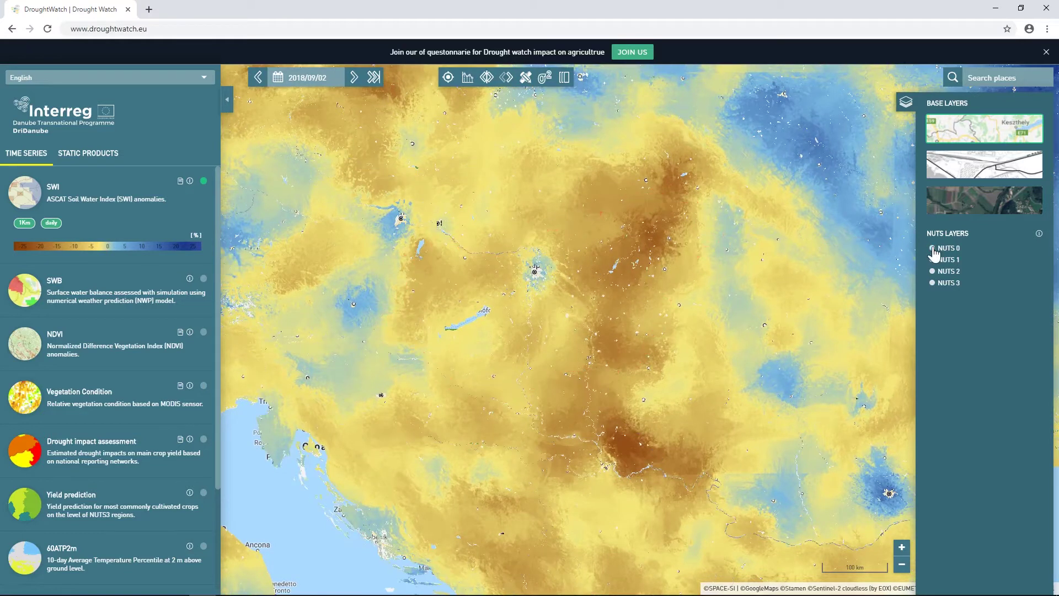
pyautogui.click(158, 173)
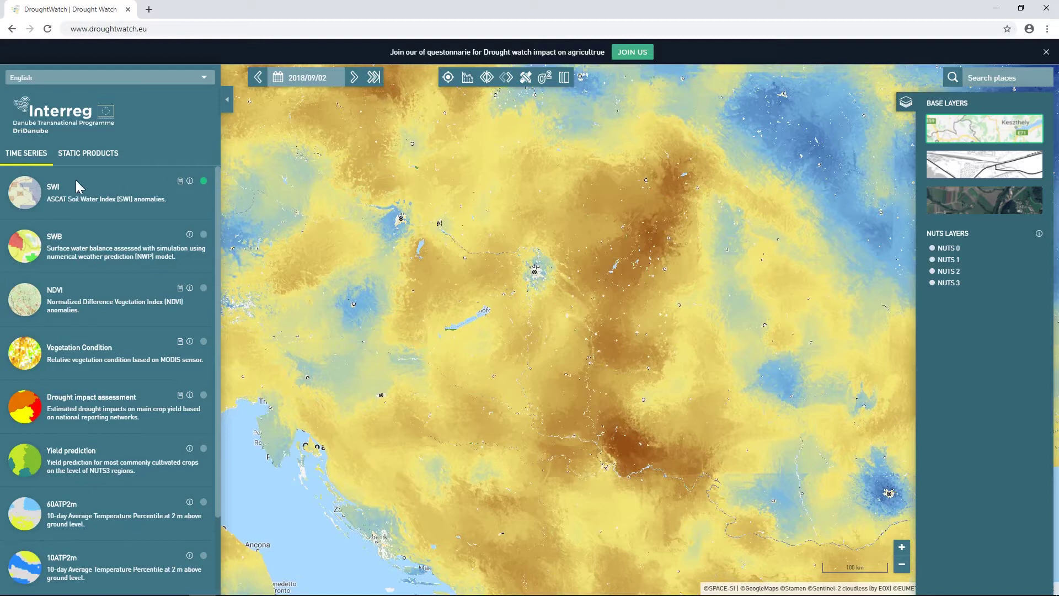
pyautogui.click(203, 182)
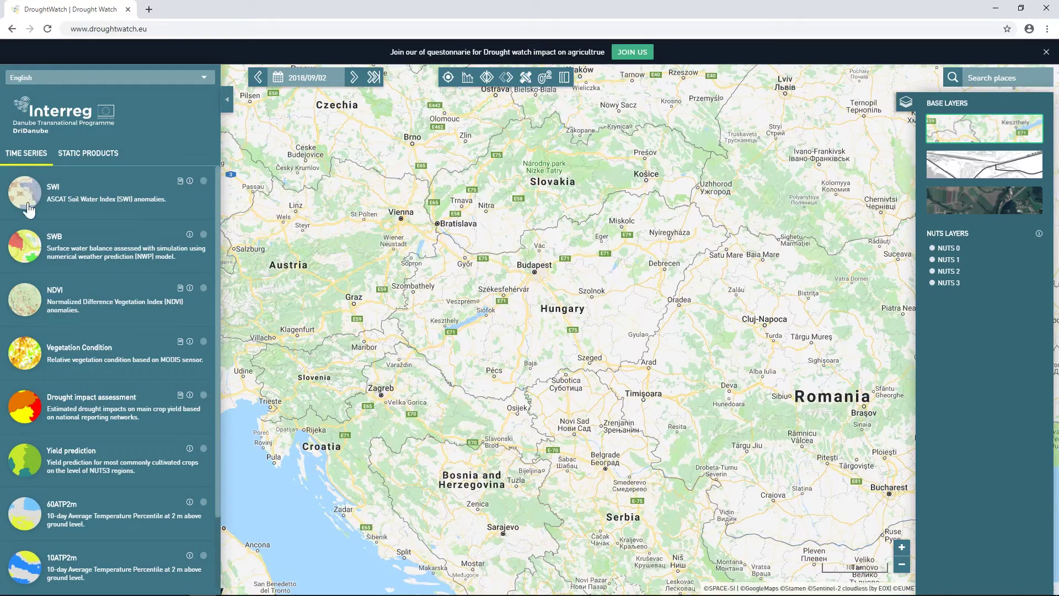
pyautogui.click(28, 198)
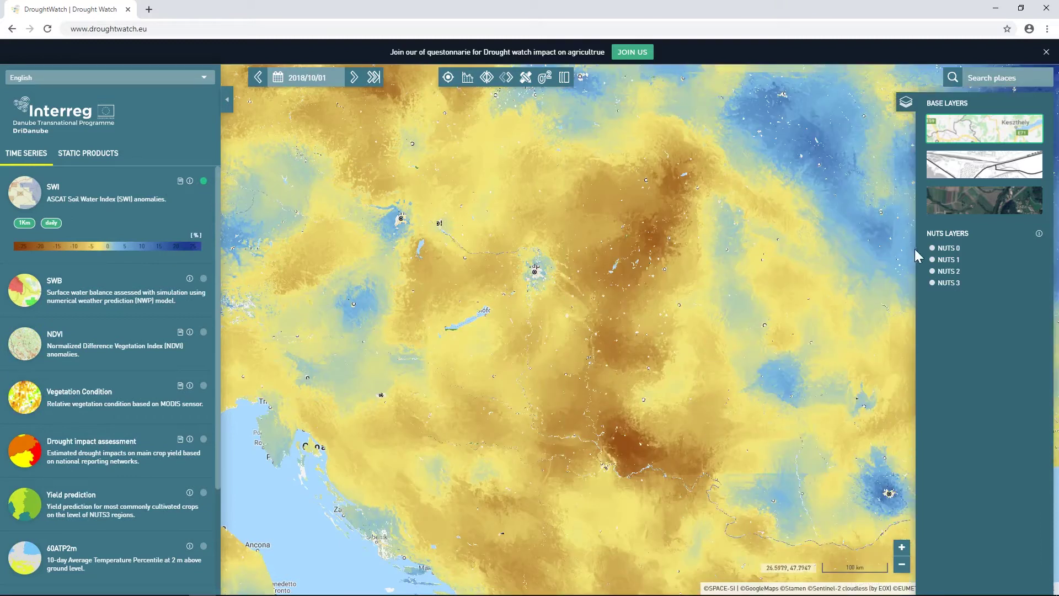
pyautogui.click(932, 254)
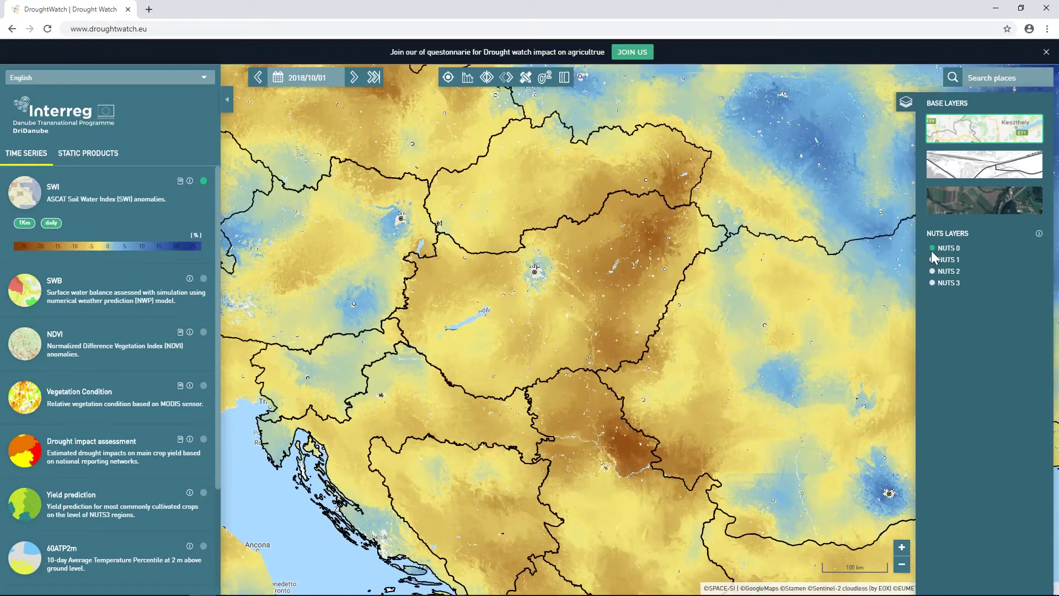
# Step: Select Hungary on the map and calculate its SWI zonal statistics for 2018/10/01
pyautogui.moveTo(804, 357); pyautogui.dragTo(768, 329)
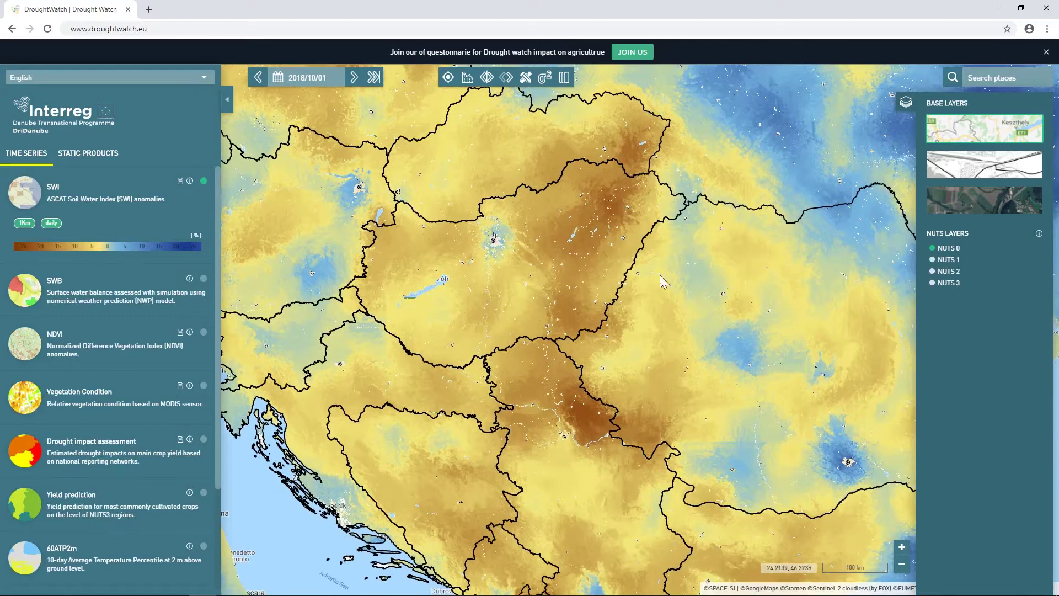
pyautogui.moveTo(615, 233); pyautogui.dragTo(630, 239)
pyautogui.click(553, 270)
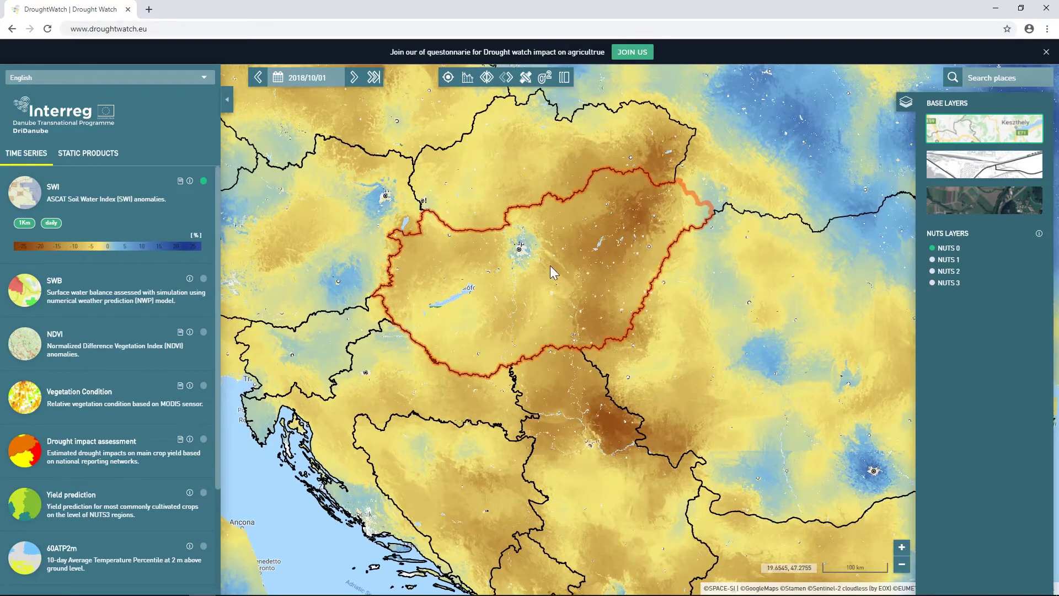
pyautogui.click(545, 79)
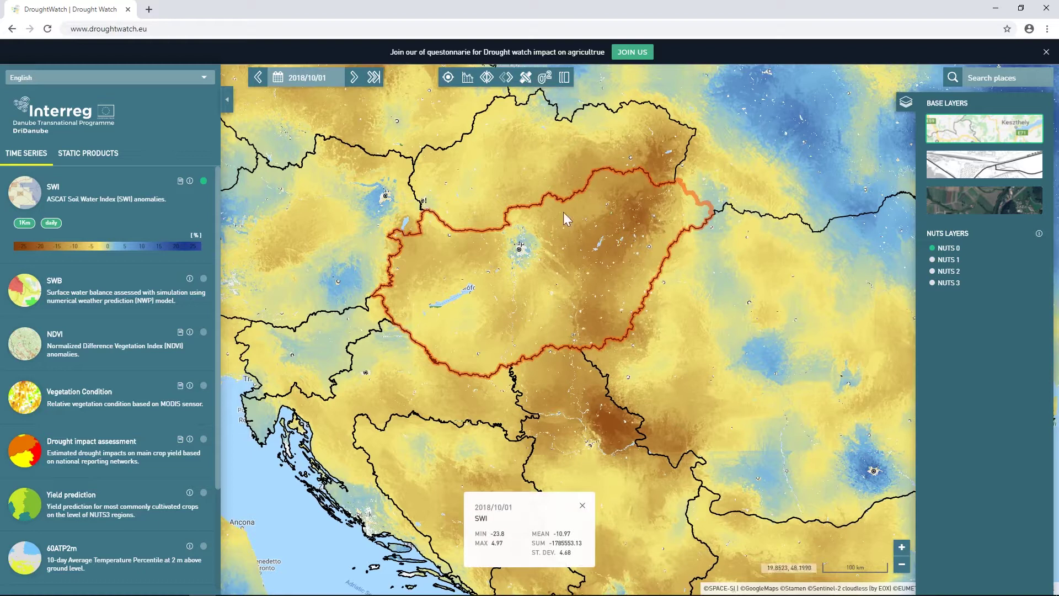
pyautogui.moveTo(592, 351); pyautogui.dragTo(593, 338)
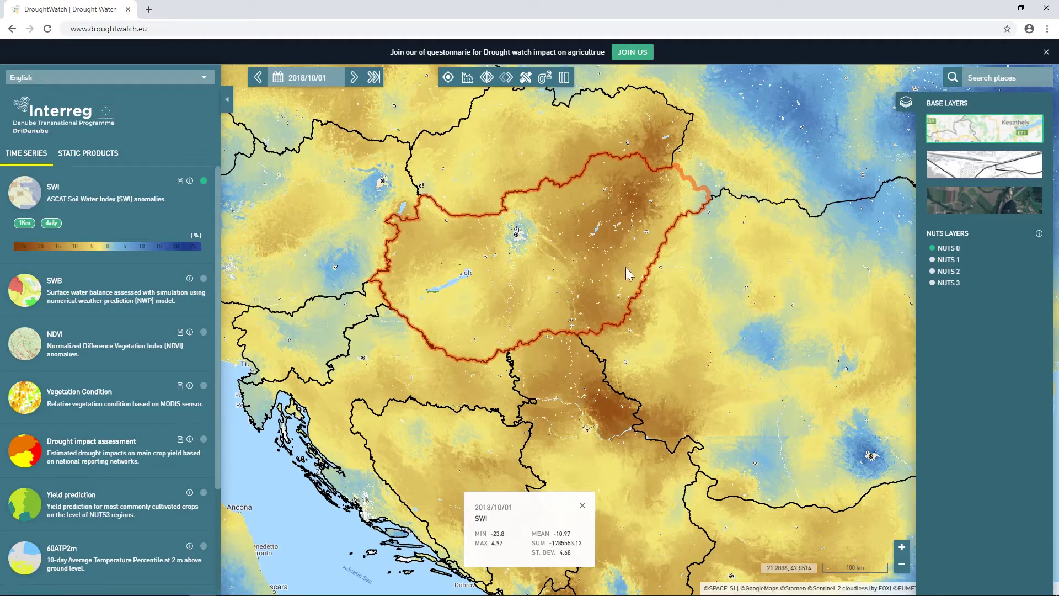
# Step: Select Slovakia on the map and calculate its SWI zonal statistics for 2018/10/01
pyautogui.moveTo(577, 223); pyautogui.dragTo(607, 257)
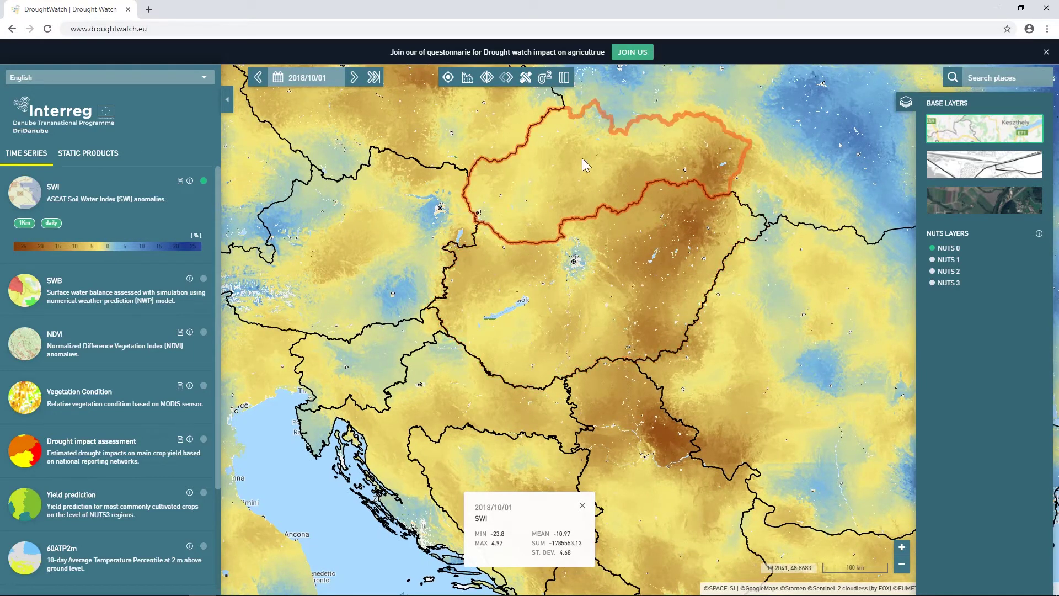
pyautogui.click(545, 79)
pyautogui.moveTo(550, 188); pyautogui.dragTo(535, 183)
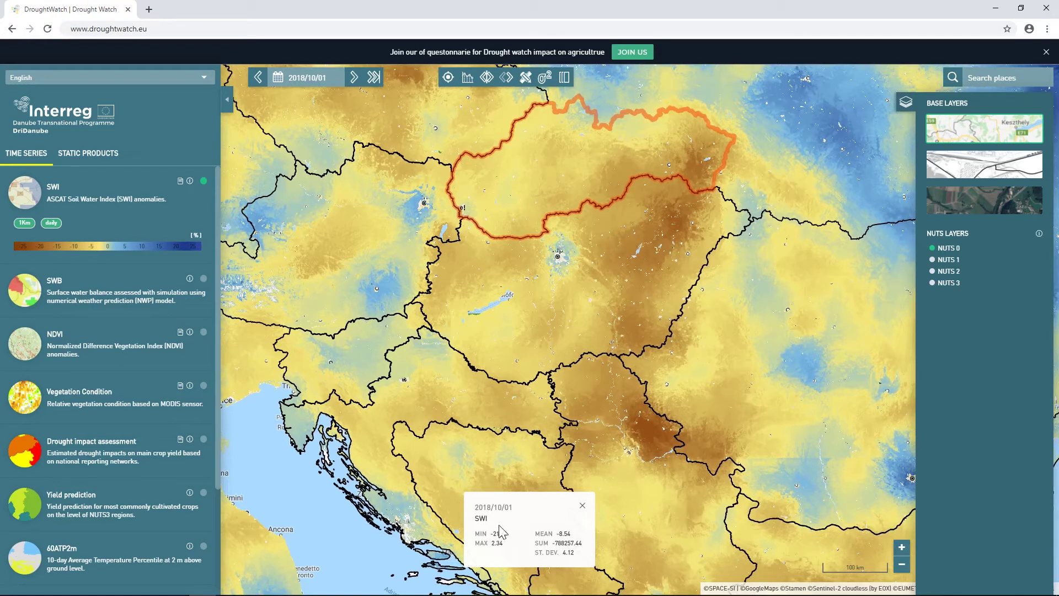
# Step: Select Slovenia on the map and calculate its SWI zonal statistics for 2018/10/01
pyautogui.moveTo(572, 300); pyautogui.dragTo(597, 287)
pyautogui.click(405, 320)
pyautogui.click(545, 78)
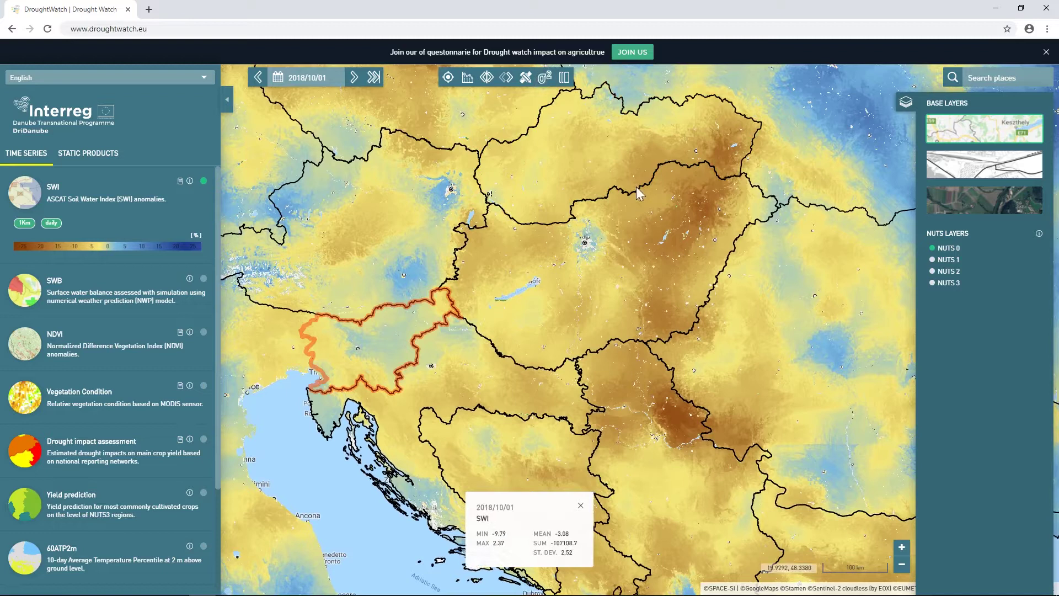
# Step: Select Bosnia and Herzegovina on the map, calculate its SWI zonal statistics for 2018/10/01 and dismiss the result
pyautogui.moveTo(617, 448); pyautogui.dragTo(581, 384)
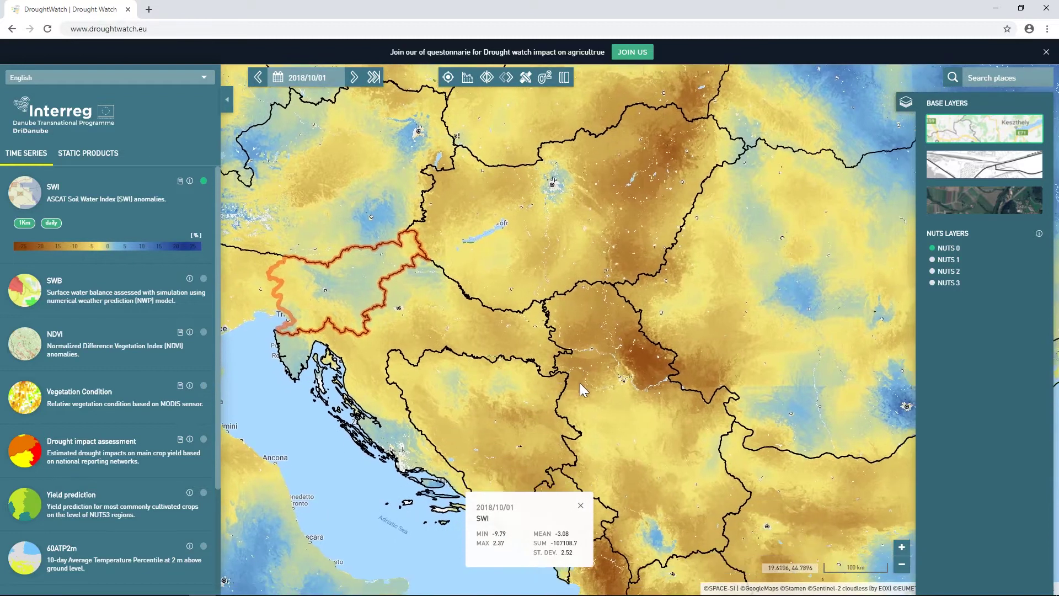
pyautogui.click(526, 413)
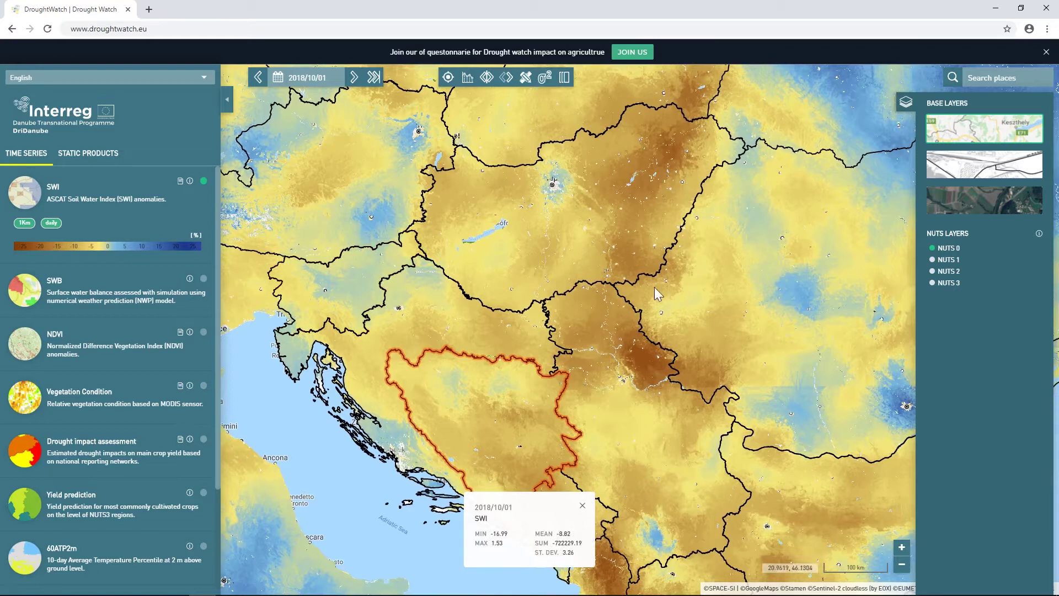
pyautogui.moveTo(624, 327); pyautogui.dragTo(632, 313)
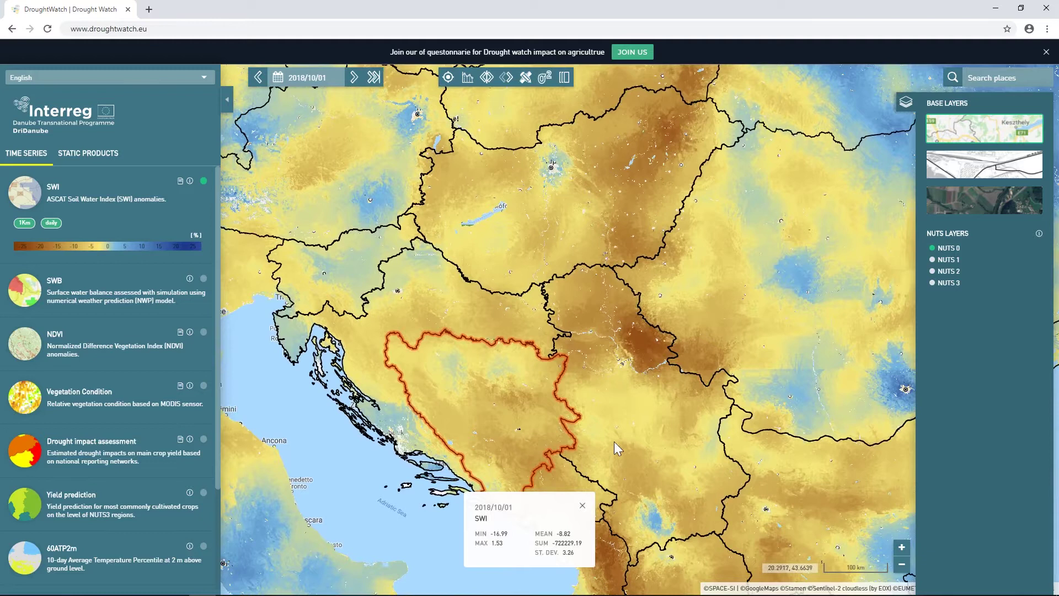
pyautogui.click(582, 505)
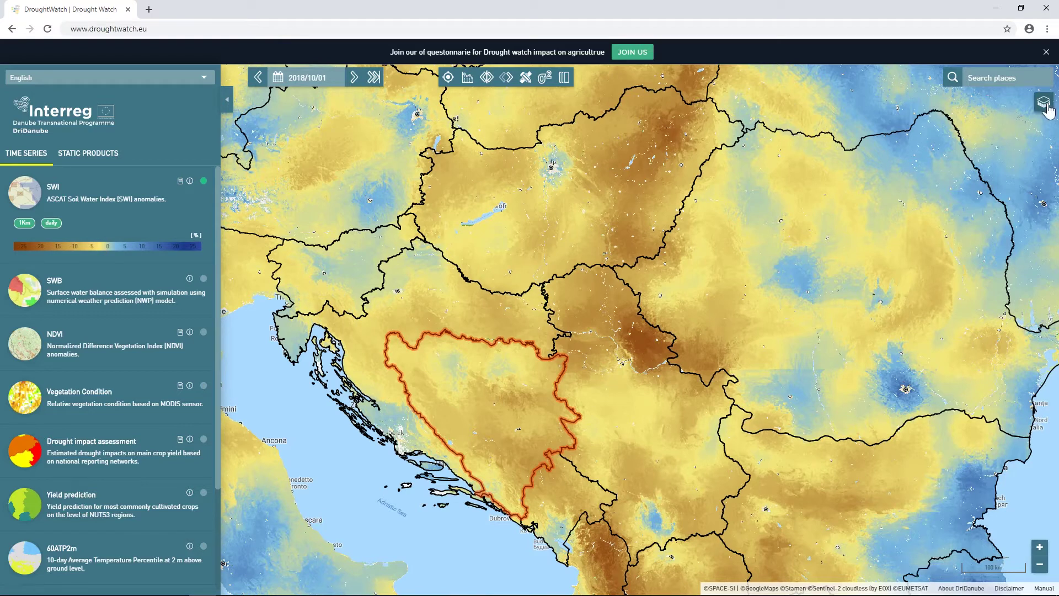
# Step: Turn off the NUTS 0 boundaries and bring the area around Pécs into close view
pyautogui.moveTo(1044, 102)
pyautogui.click(933, 249)
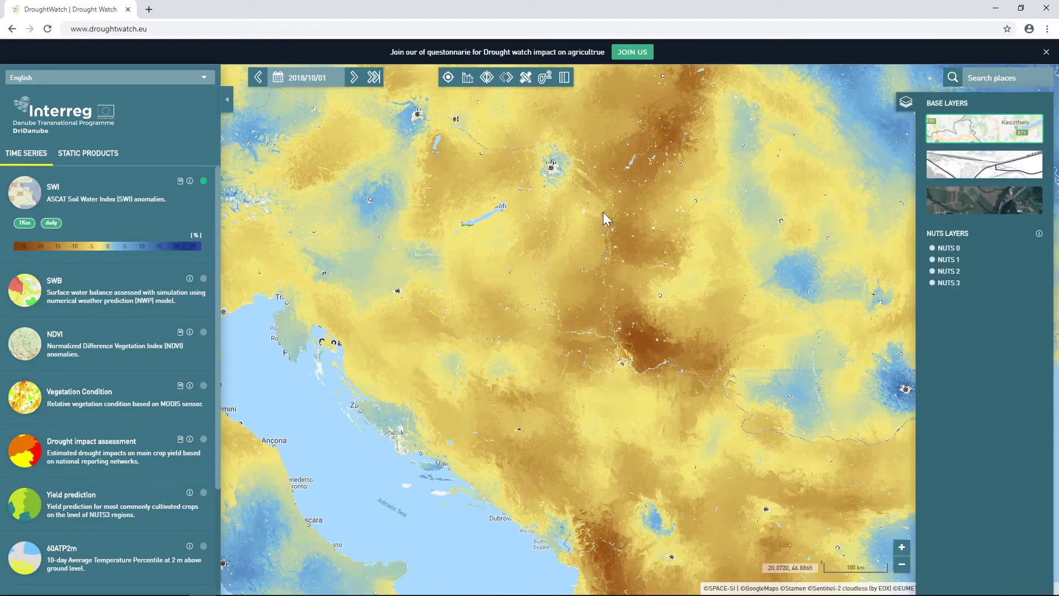
pyautogui.moveTo(433, 224); pyautogui.dragTo(606, 243)
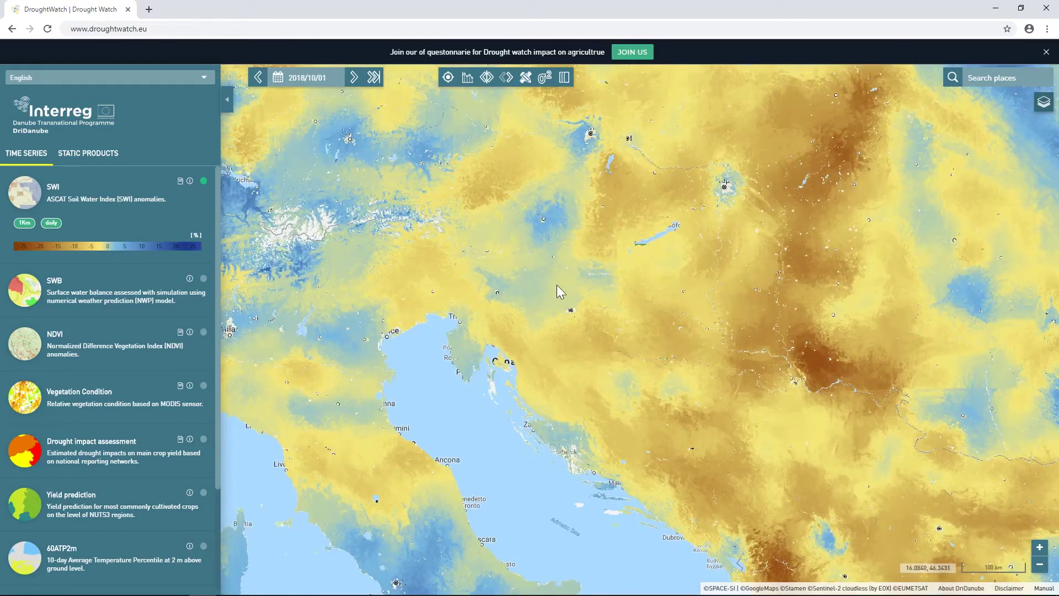
pyautogui.scroll(5, 670, 271)
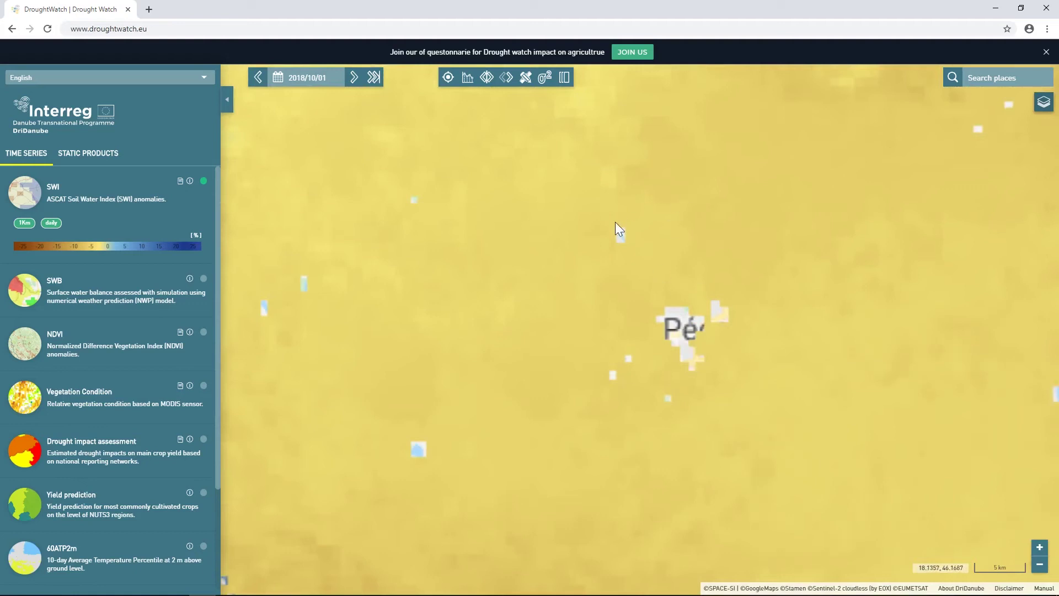
pyautogui.moveTo(669, 250); pyautogui.dragTo(604, 184)
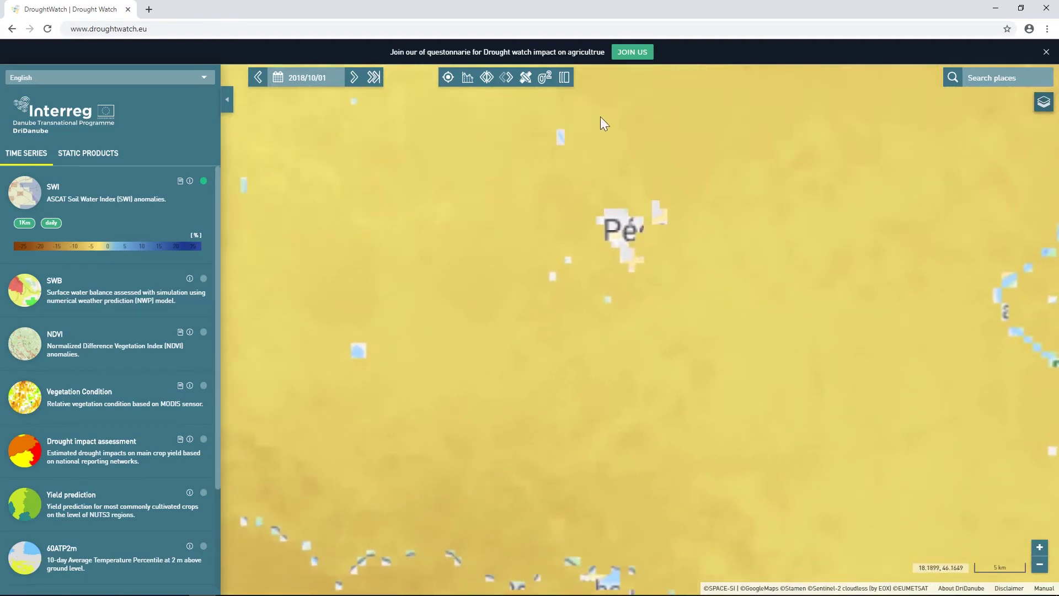
# Step: Start a time series render for the SWI product with 01/06/2018 as the starting date
pyautogui.click(564, 77)
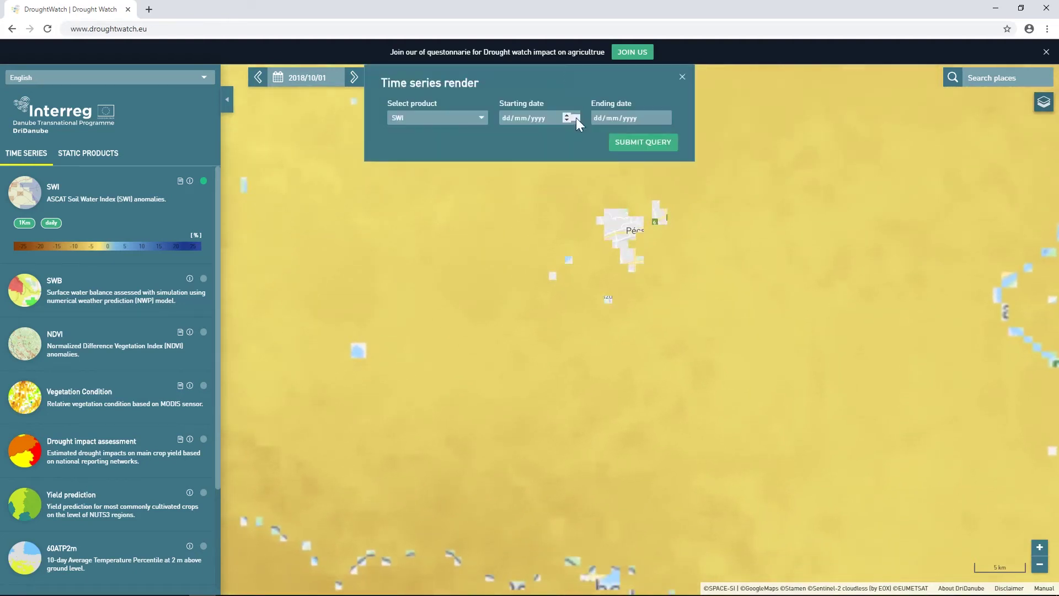
pyautogui.click(479, 117)
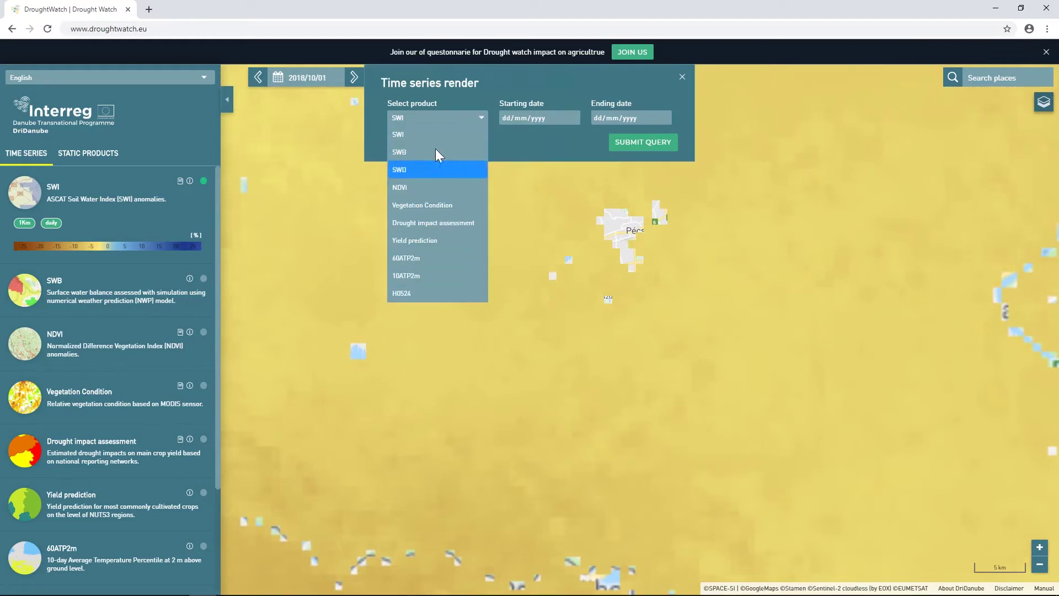
pyautogui.click(477, 116)
pyautogui.click(578, 119)
pyautogui.click(576, 118)
pyautogui.click(600, 137)
pyautogui.click(600, 138)
pyautogui.click(600, 137)
pyautogui.click(600, 138)
pyautogui.click(601, 137)
pyautogui.click(601, 137)
pyautogui.click(600, 137)
pyautogui.click(601, 137)
pyautogui.click(601, 137)
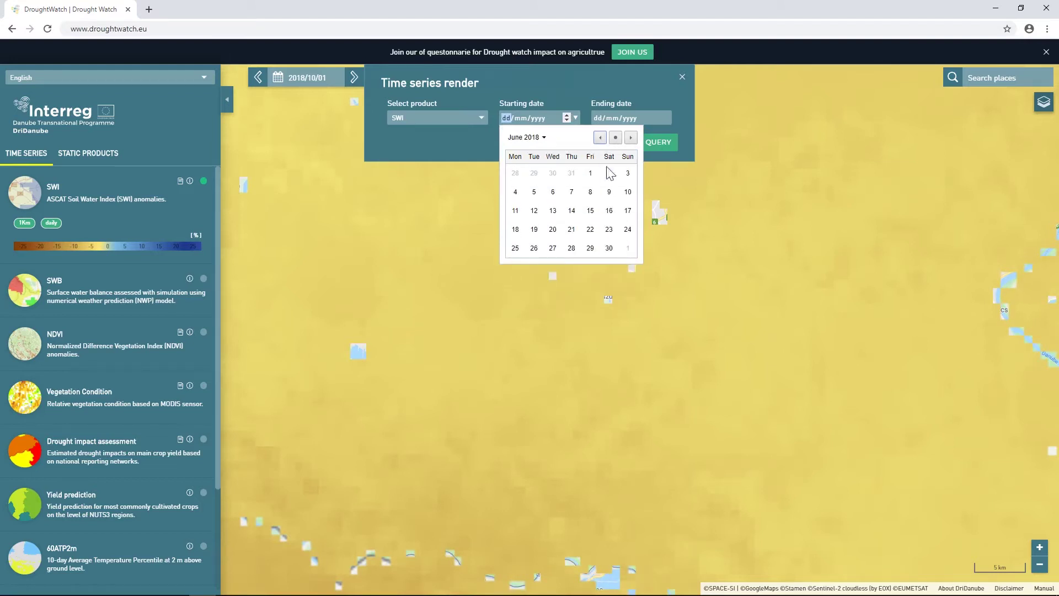
pyautogui.click(590, 173)
# Step: Set the ending date of the SWI time series render to 01/08/2018
pyautogui.click(668, 118)
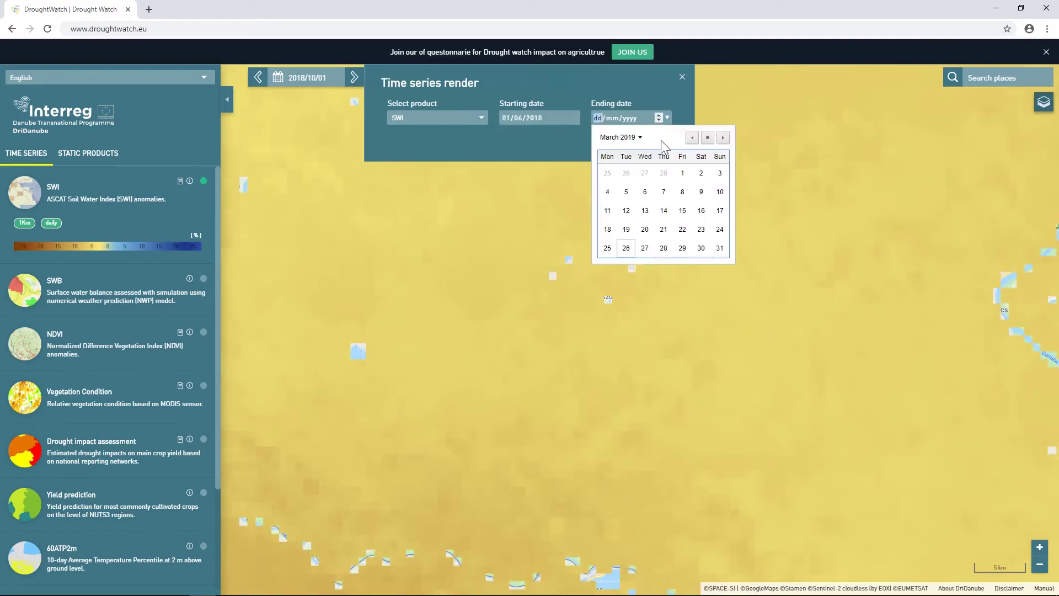
pyautogui.click(693, 138)
pyautogui.click(693, 137)
pyautogui.click(693, 138)
pyautogui.click(693, 138)
pyautogui.click(693, 138)
pyautogui.click(693, 137)
pyautogui.click(693, 138)
pyautogui.click(693, 137)
pyautogui.click(723, 137)
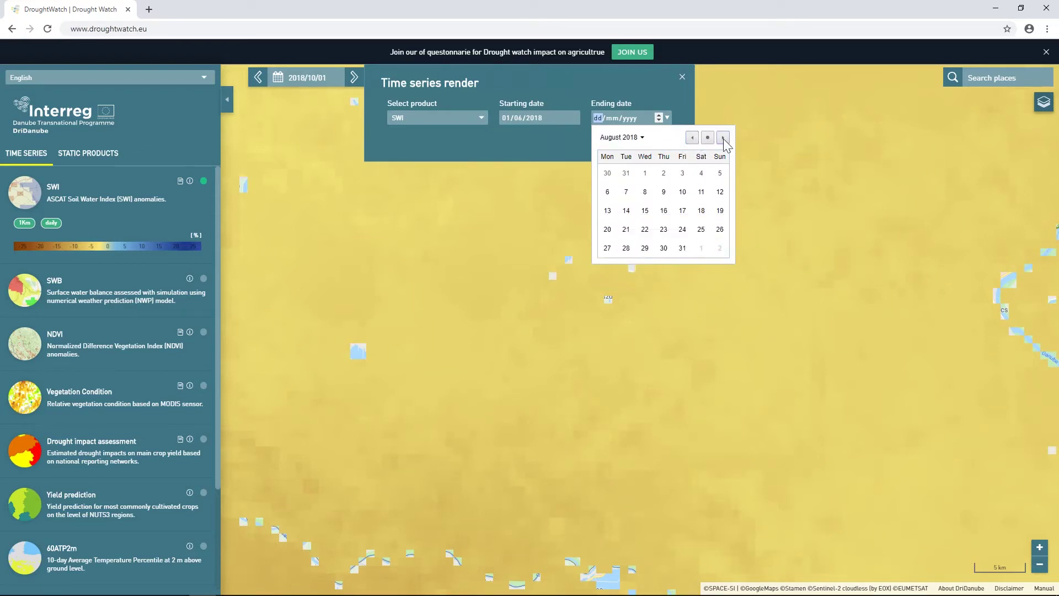
pyautogui.click(645, 173)
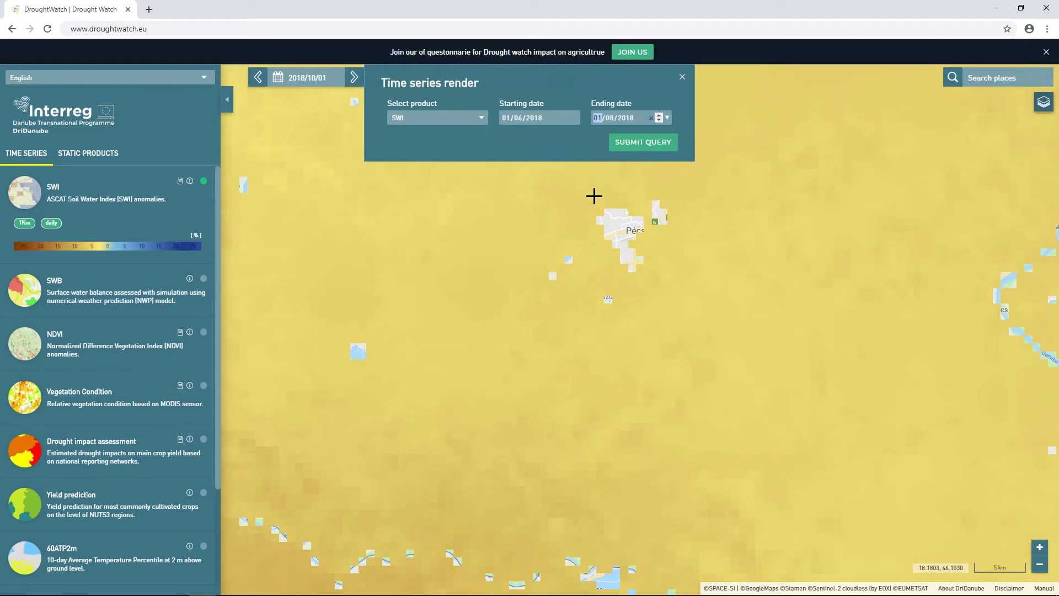
# Step: Submit the SWI render query, browse the daily images from 2018/06/01 into early July, and close the results
pyautogui.click(644, 146)
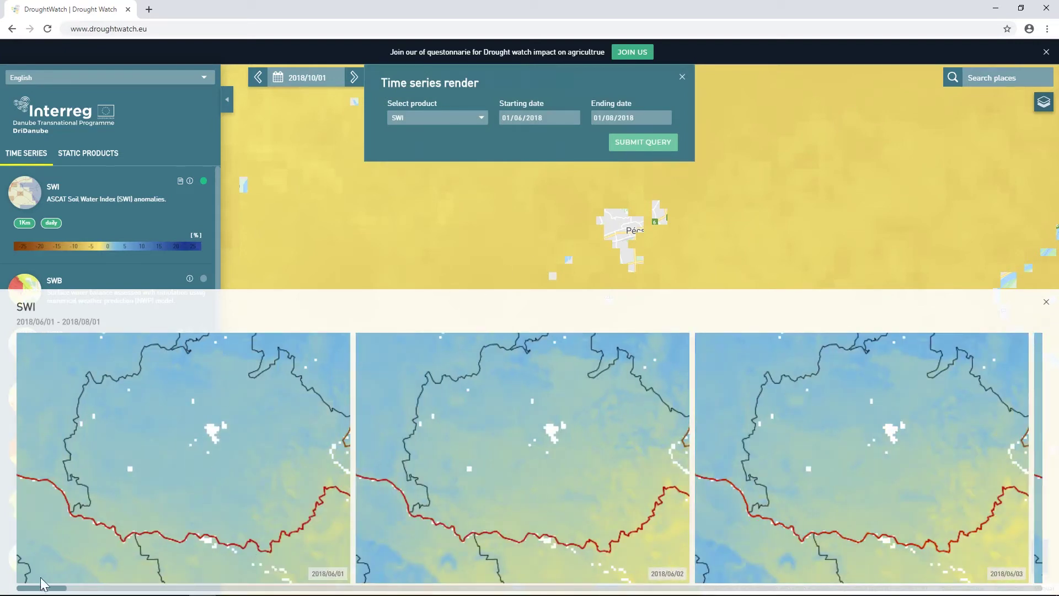
pyautogui.moveTo(45, 591); pyautogui.dragTo(518, 593)
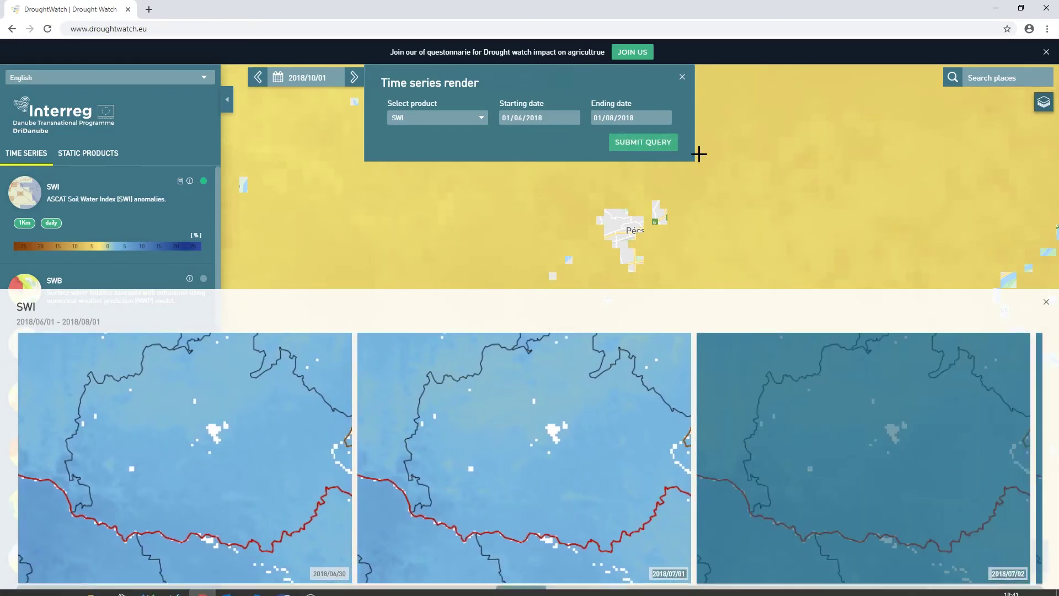
pyautogui.click(1047, 303)
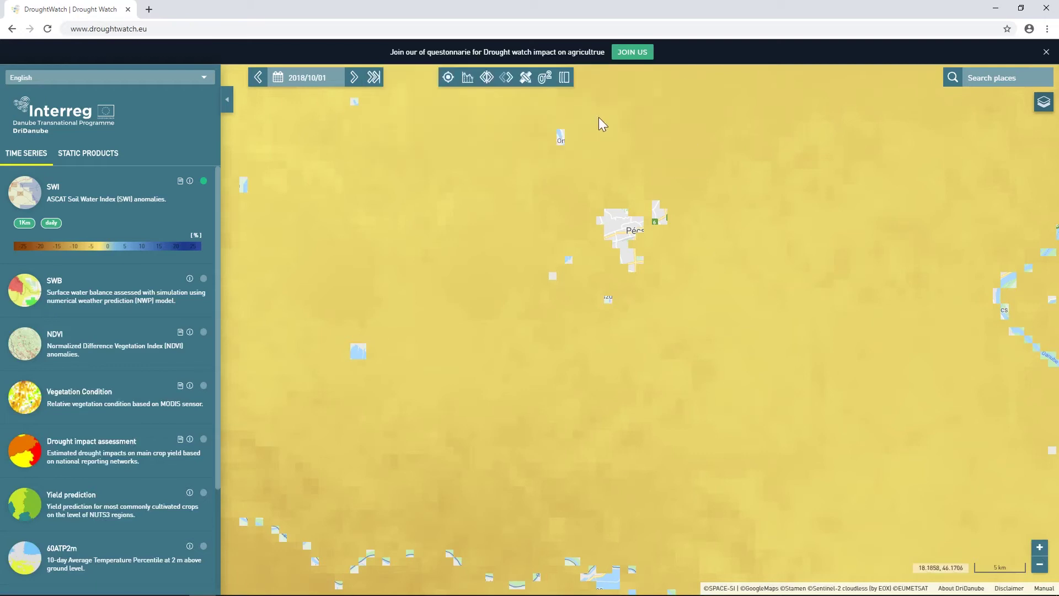
# Step: Open the drought impact questionnaire page, review its instructions and registration form, and return to the map
pyautogui.click(628, 53)
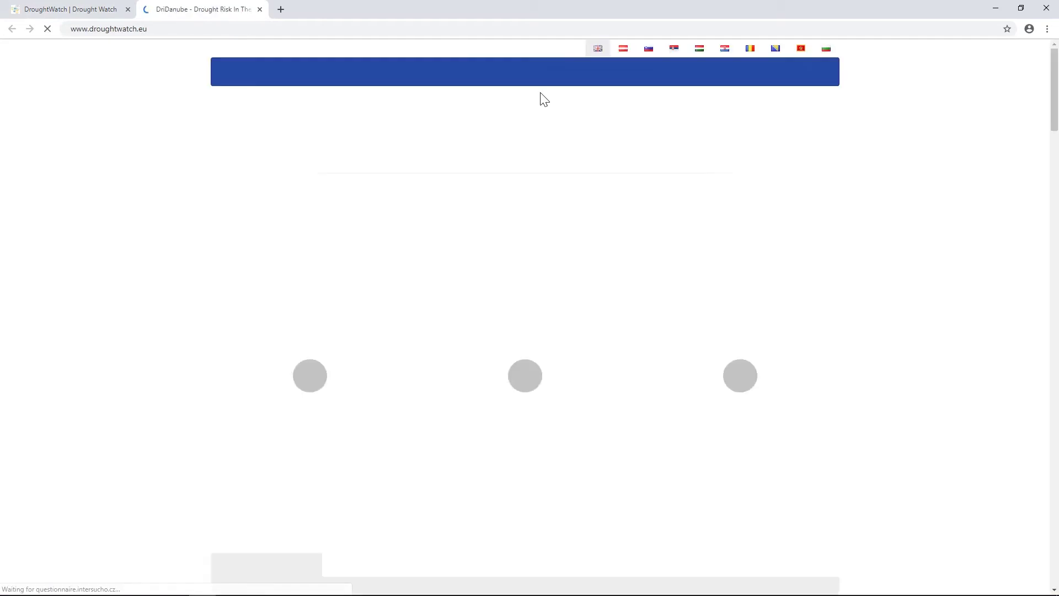
pyautogui.scroll(-1, 319, 236)
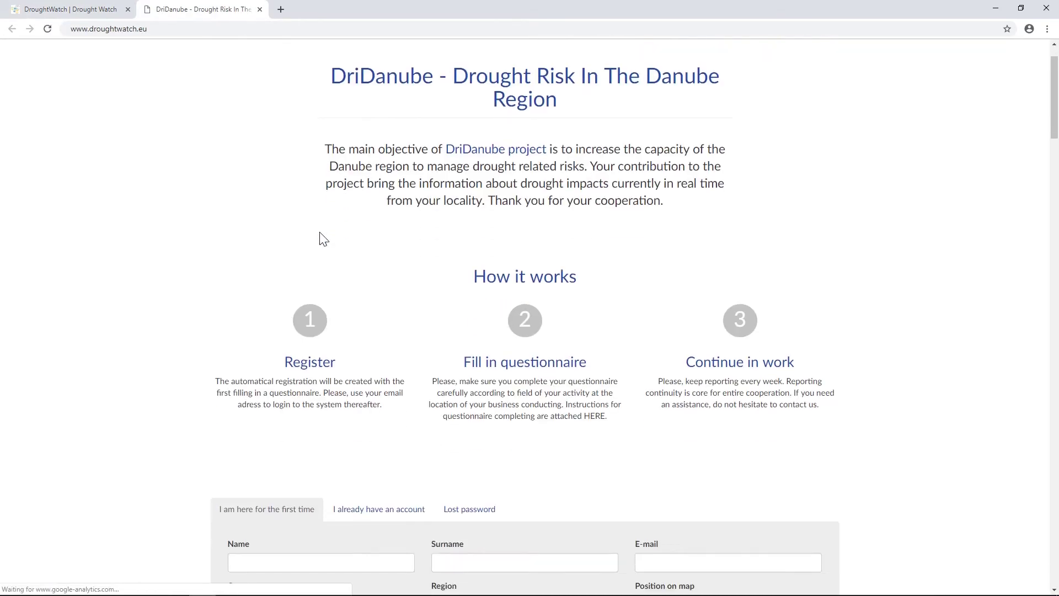
pyautogui.scroll(-1, 302, 265)
pyautogui.scroll(-1, 470, 326)
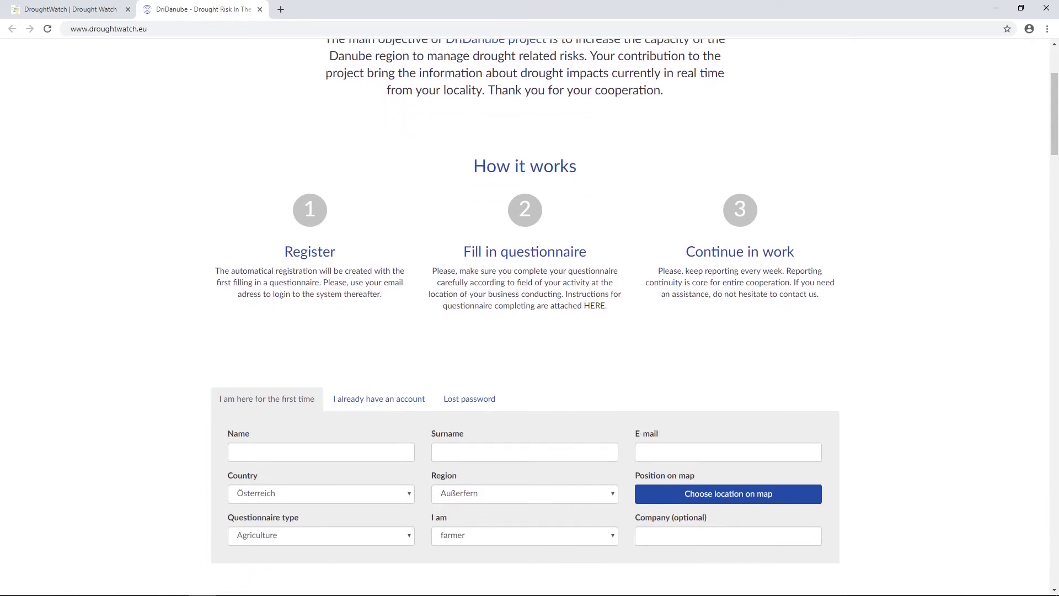
pyautogui.scroll(2, 145, 111)
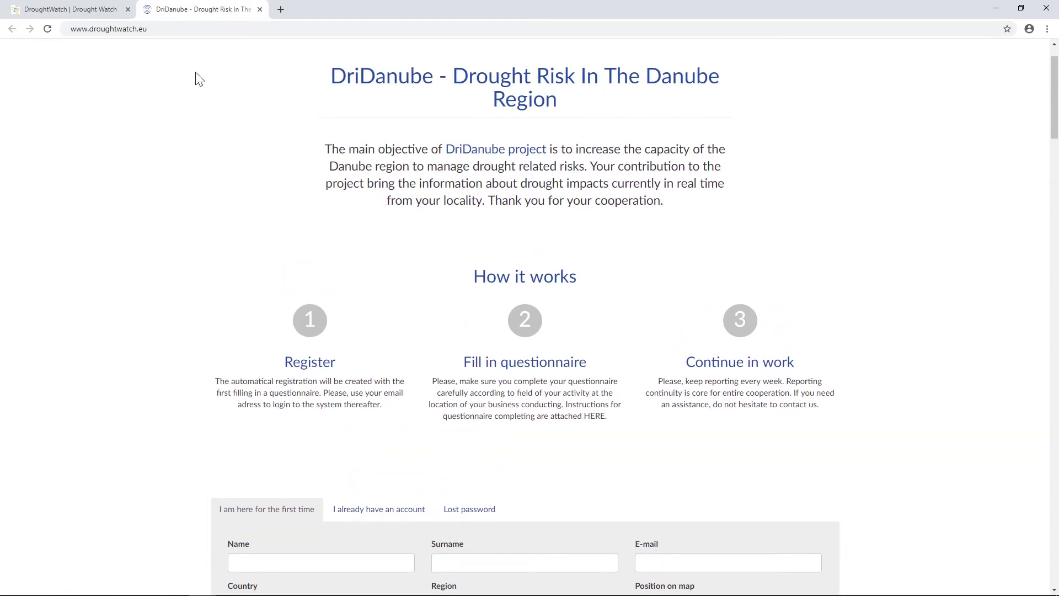
pyautogui.click(78, 13)
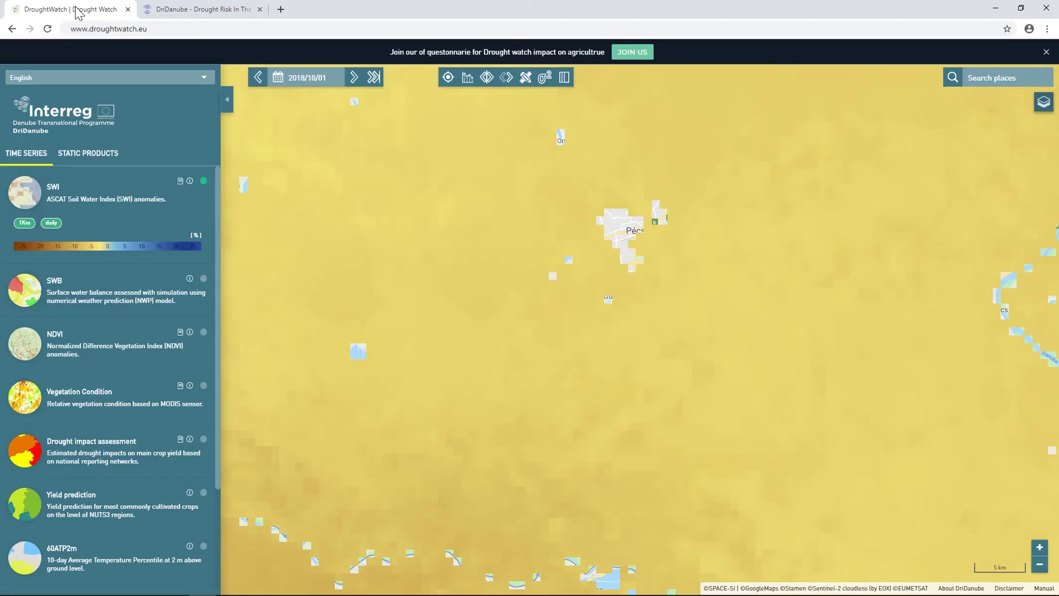
# Step: Turn on the Drought impact assessment layer and examine it over Czechia and Slovakia
pyautogui.moveTo(399, 402); pyautogui.dragTo(434, 371)
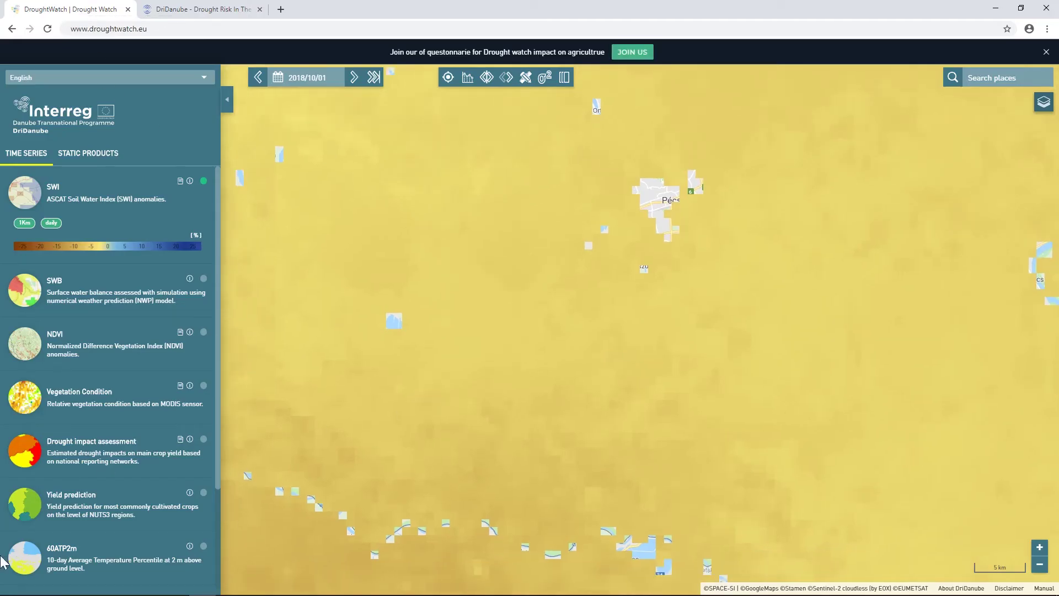
pyautogui.click(27, 459)
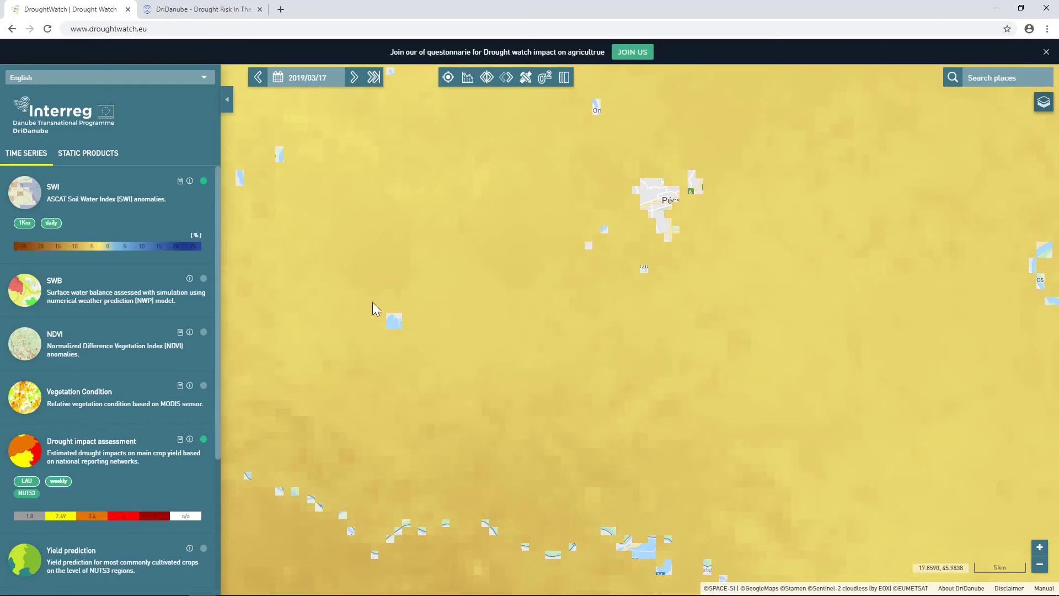
pyautogui.scroll(-1, 401, 346)
pyautogui.scroll(-4, 409, 340)
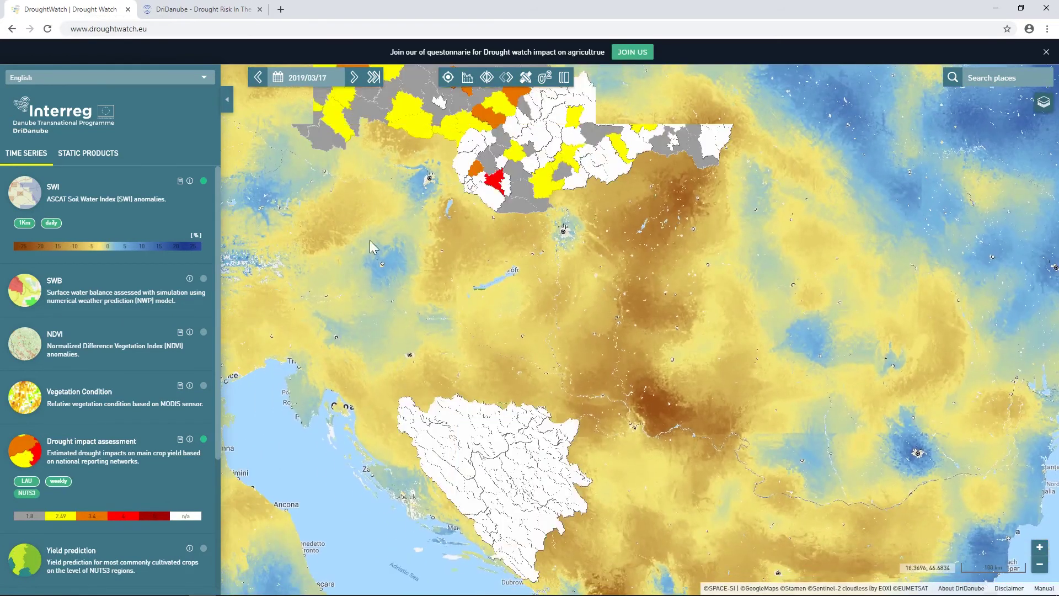
pyautogui.moveTo(370, 241); pyautogui.dragTo(446, 366)
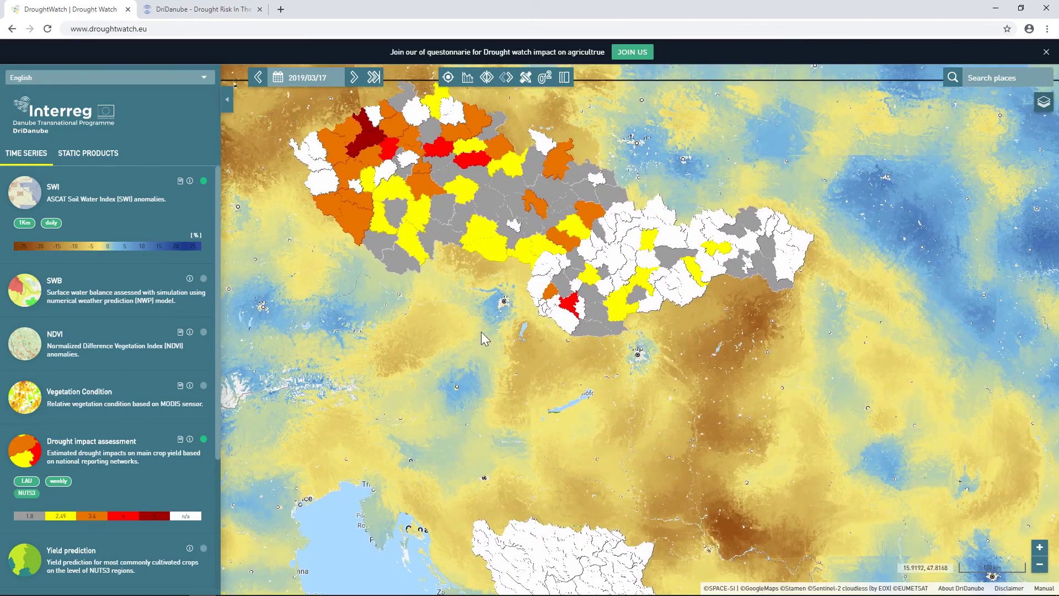
pyautogui.moveTo(481, 332); pyautogui.dragTo(488, 358)
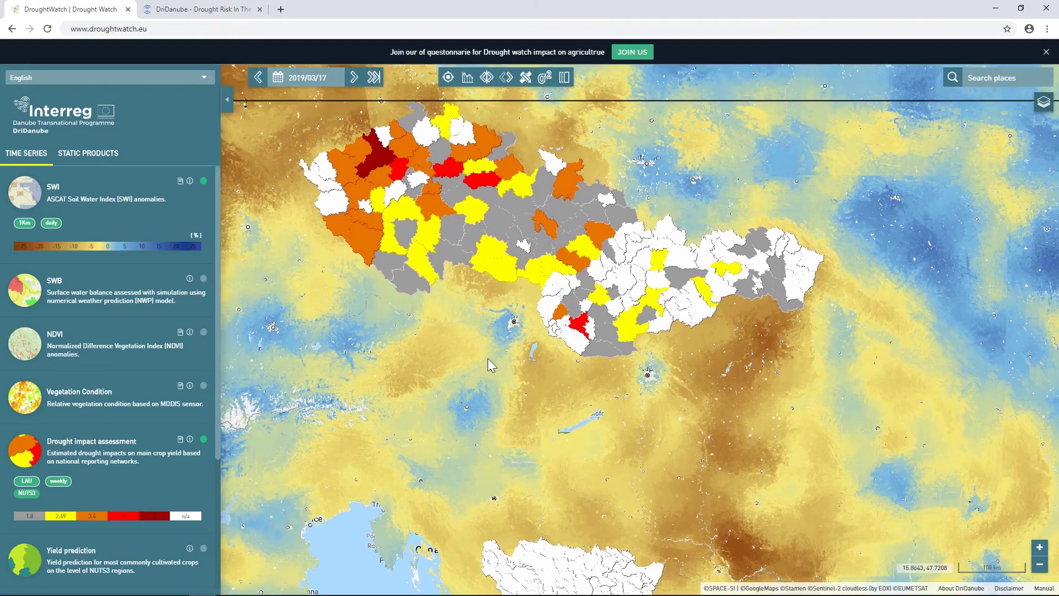
pyautogui.moveTo(467, 293); pyautogui.dragTo(478, 318)
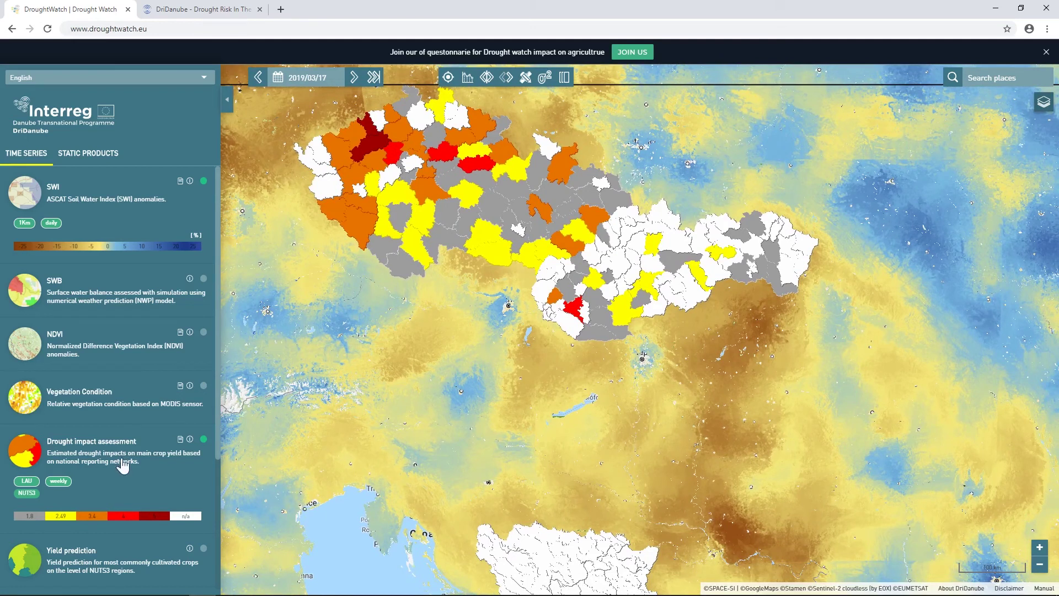
# Step: Switch the Drought impact assessment layer to NUTS3 level to view the other countries, and return it to LAU level
pyautogui.click(27, 493)
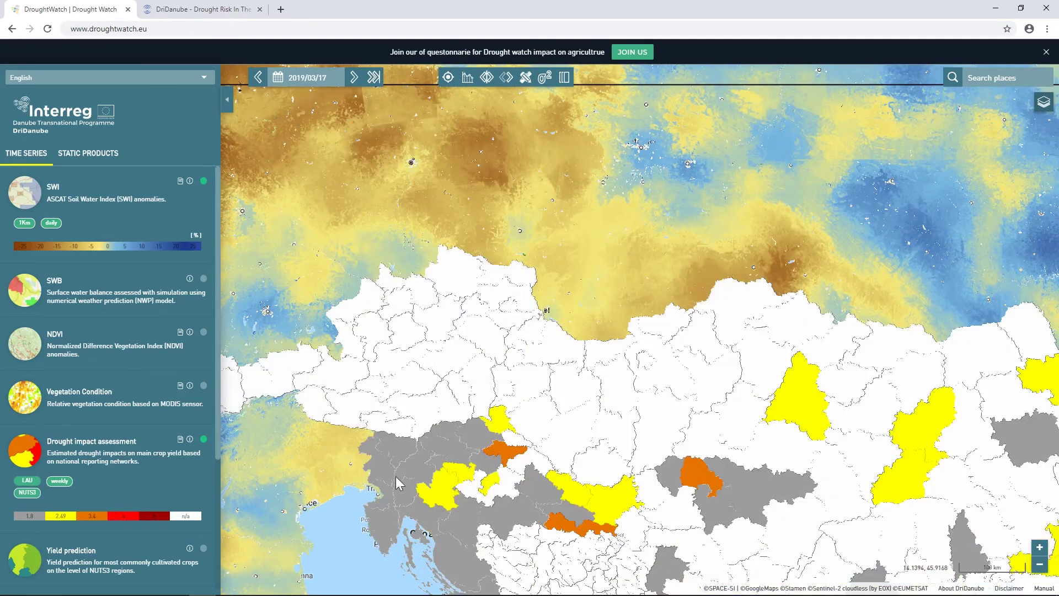
pyautogui.moveTo(396, 476); pyautogui.dragTo(375, 389)
pyautogui.click(30, 487)
pyautogui.moveTo(419, 267); pyautogui.dragTo(460, 339)
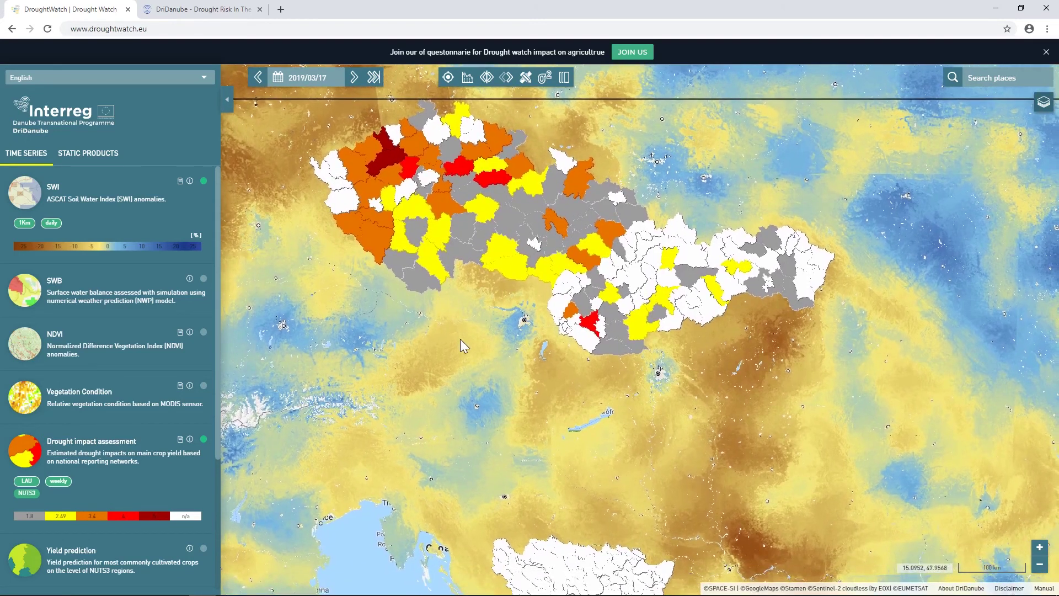